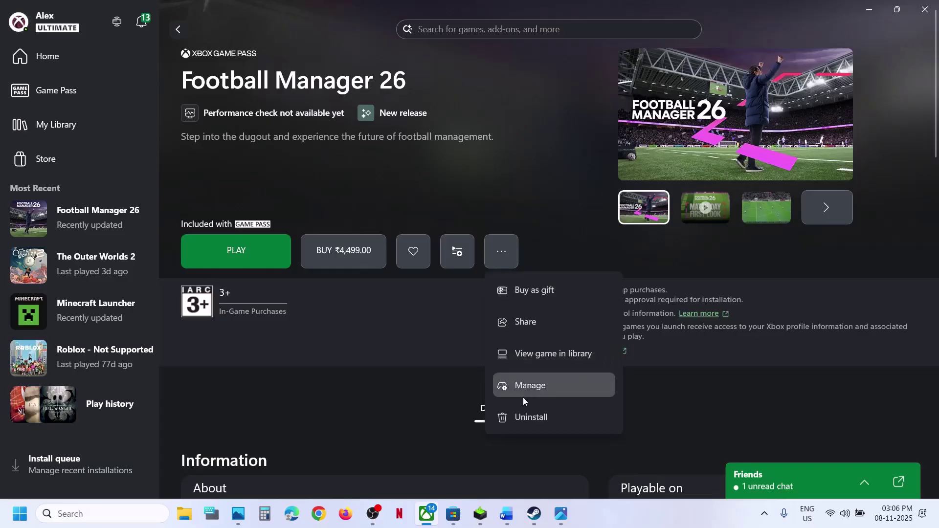
# - Browse to the installed files of Football Manager 26 from the game's management options
pyautogui.click(522, 390)
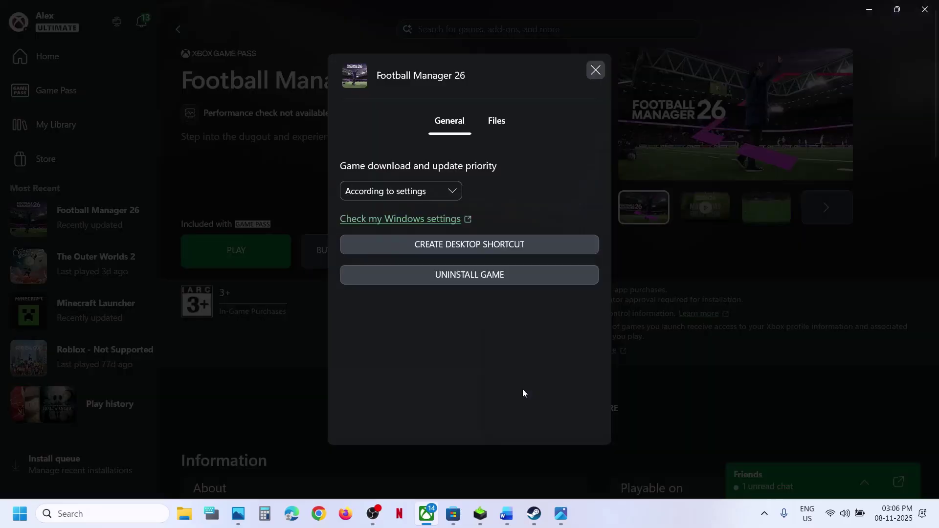
pyautogui.click(494, 125)
pyautogui.click(524, 207)
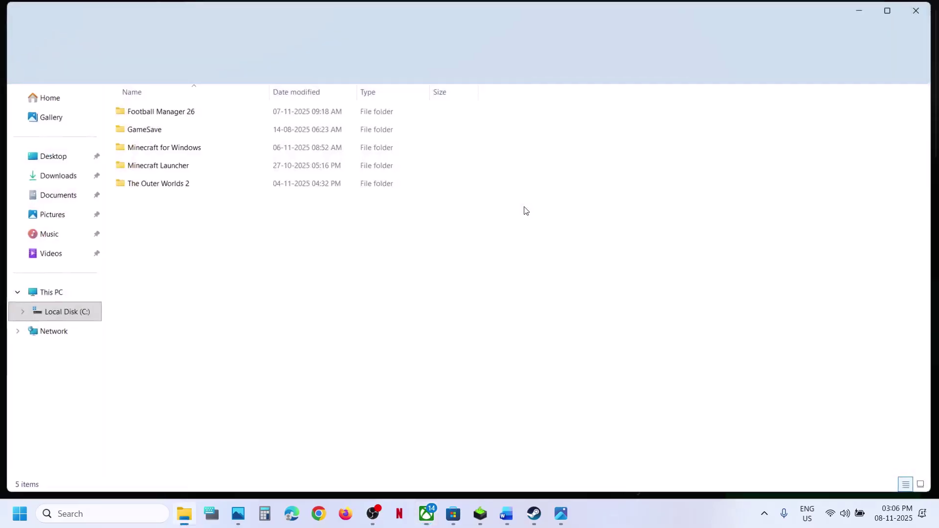
# - Launch the game with the fm application in Football Manager 26's Content folder, and close the game window
pyautogui.click(194, 116)
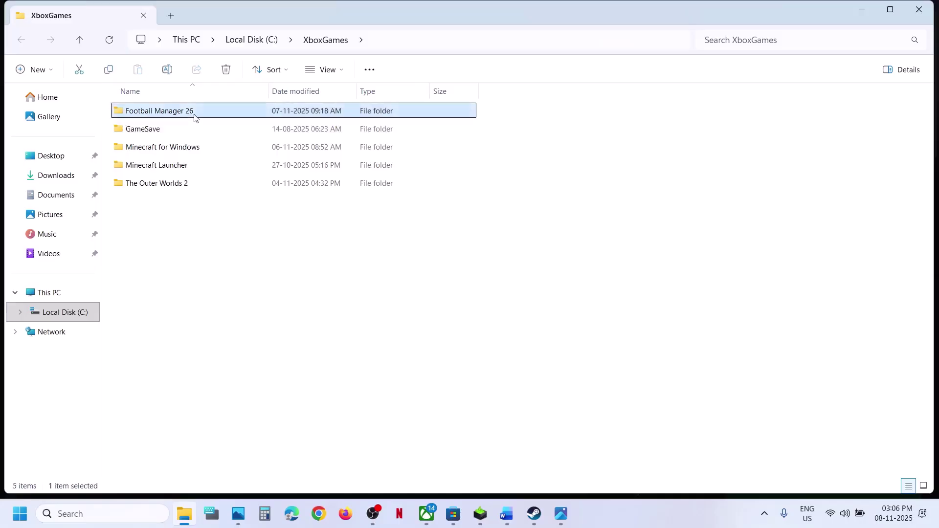
pyautogui.doubleClick(194, 116)
pyautogui.doubleClick(174, 115)
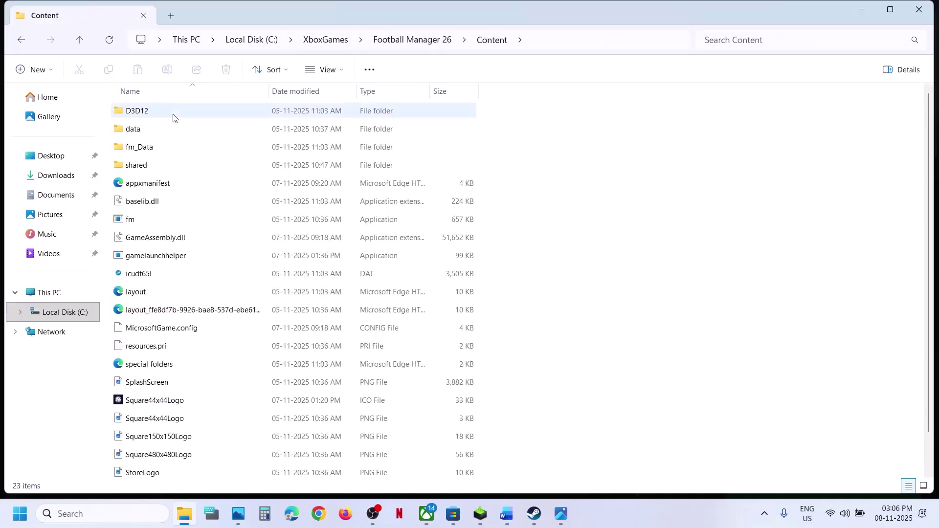
pyautogui.click(145, 223)
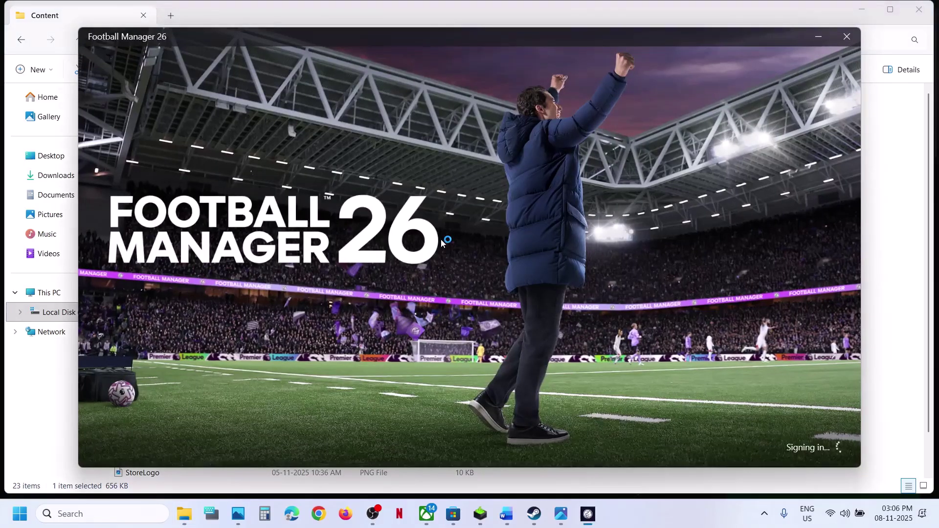
pyautogui.click(846, 37)
# - Run gamelaunchhelper as administrator, allow it to make changes, and close the game window
pyautogui.scroll(-1, 176, 345)
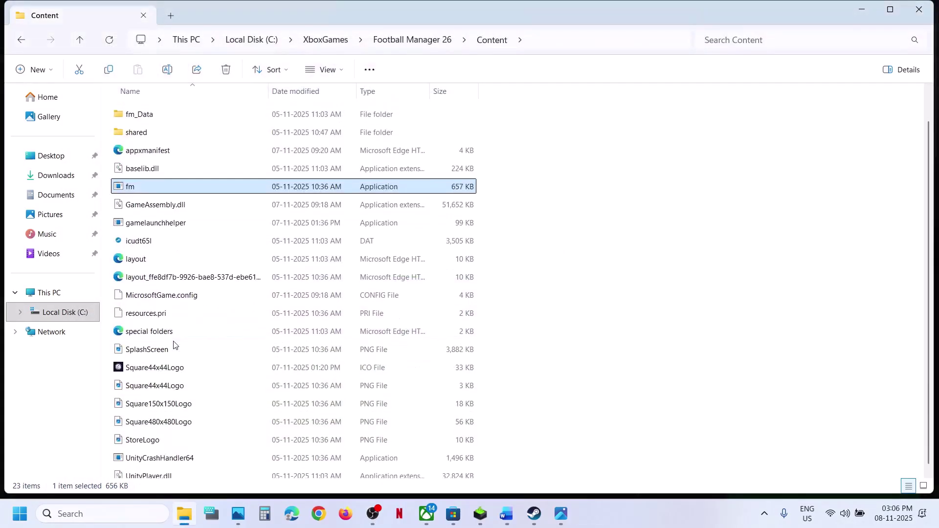
pyautogui.click(161, 219)
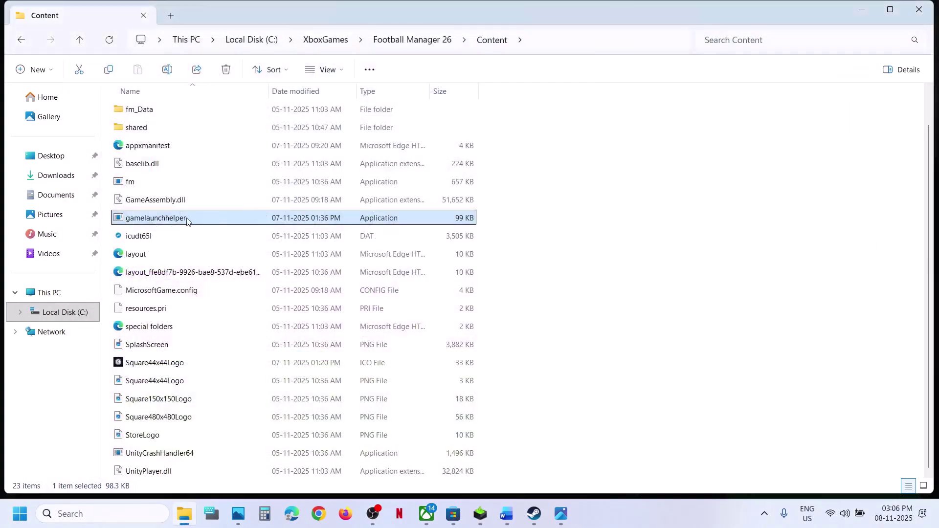
pyautogui.rightClick(187, 221)
pyautogui.click(254, 195)
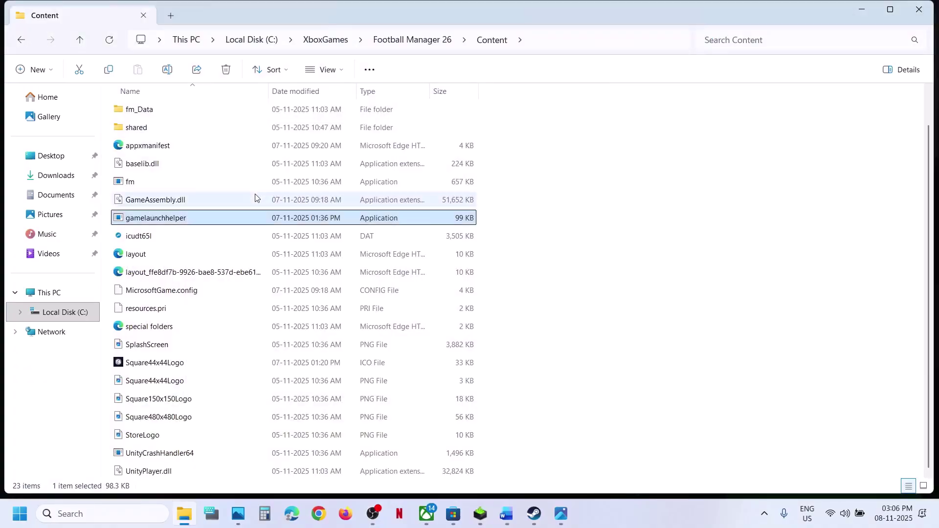
pyautogui.click(430, 381)
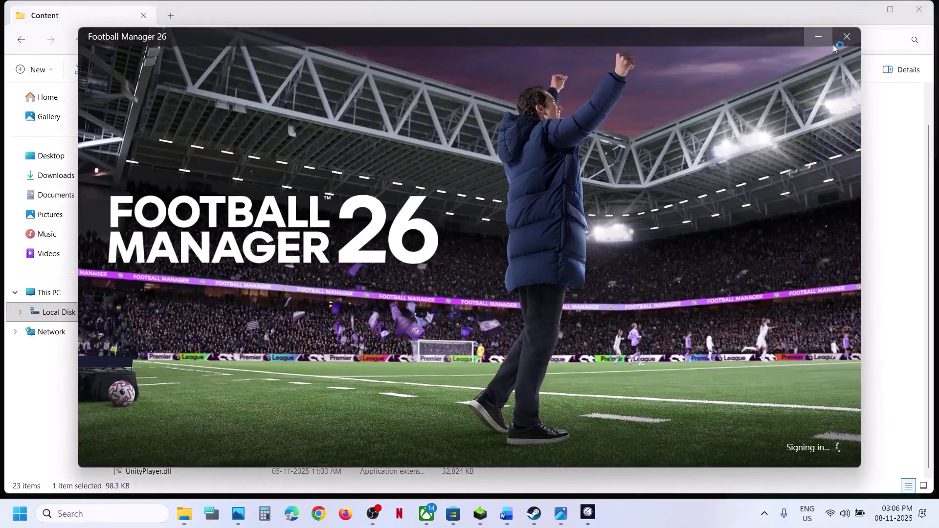
pyautogui.click(851, 36)
# - Try to run the fm application as administrator, allowing it to make changes to the device
pyautogui.scroll(1, 149, 223)
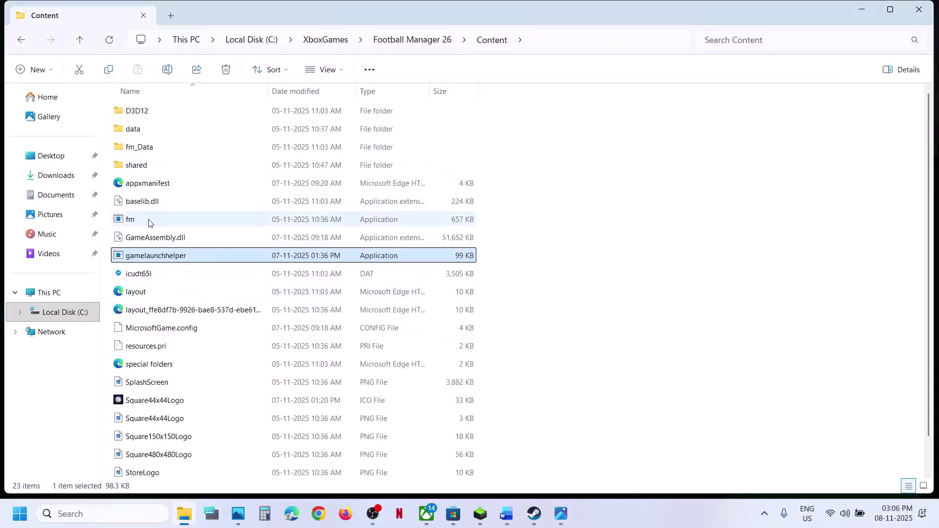
pyautogui.click(140, 221)
pyautogui.rightClick(140, 221)
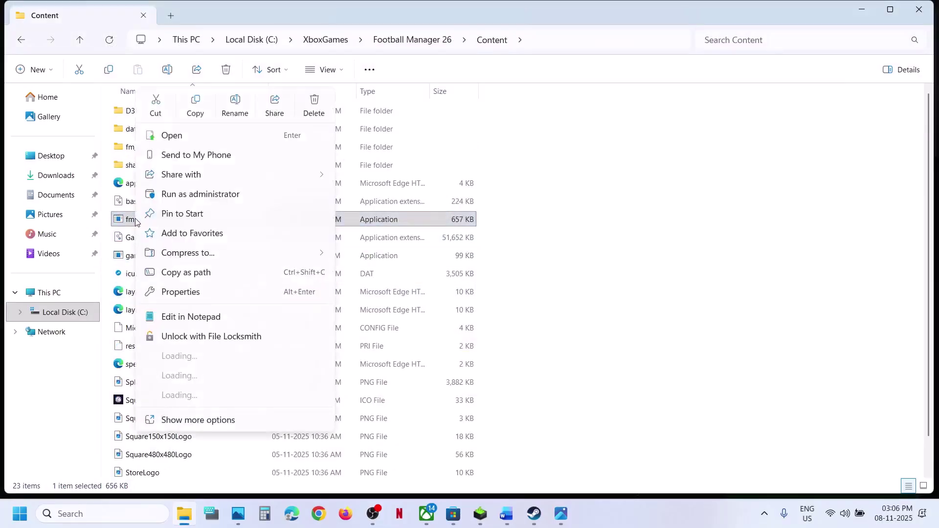
pyautogui.click(207, 195)
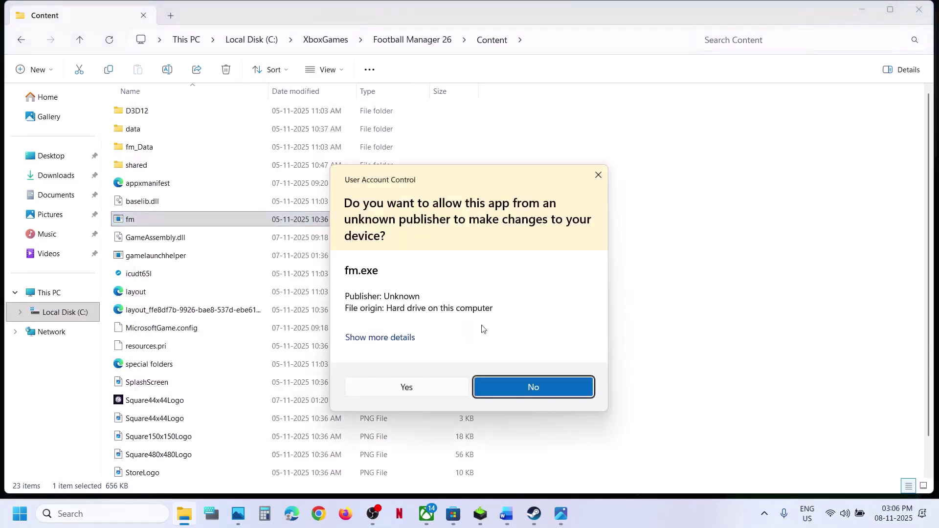
pyautogui.click(412, 391)
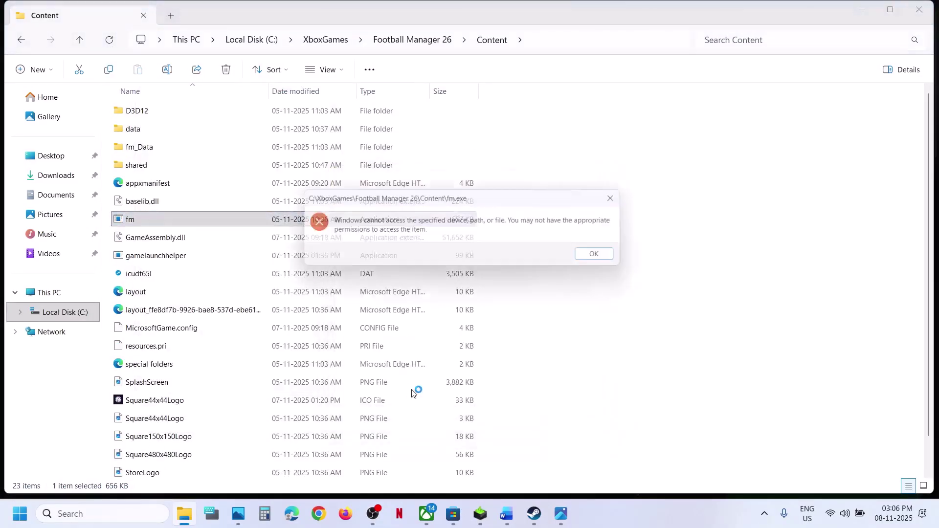
pyautogui.click(599, 256)
# - Start the game once more through gamelaunchhelper with administrator rights, and close its window
pyautogui.click(153, 260)
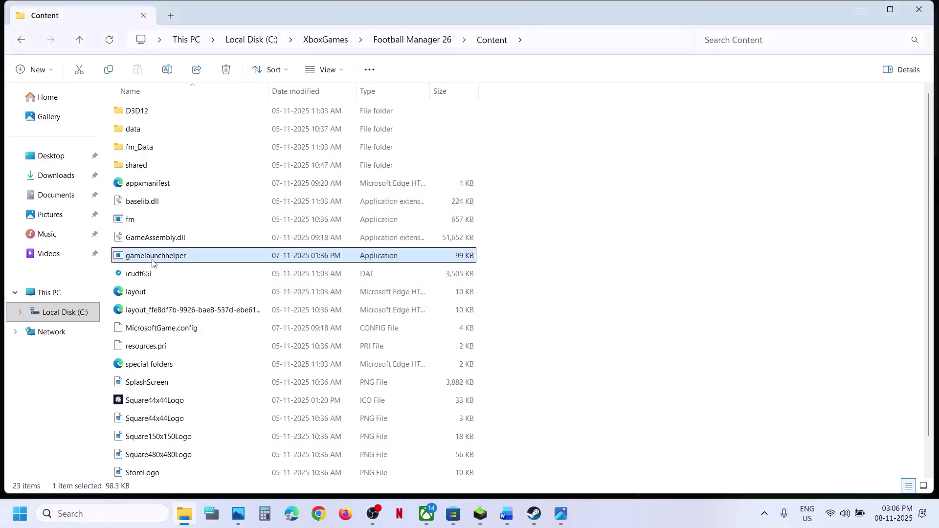
pyautogui.rightClick(144, 266)
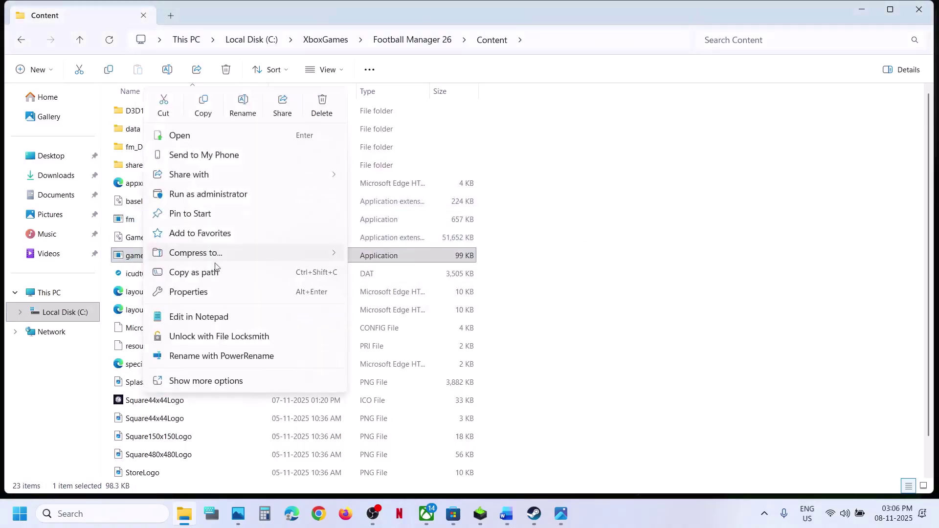
pyautogui.click(226, 193)
pyautogui.click(408, 384)
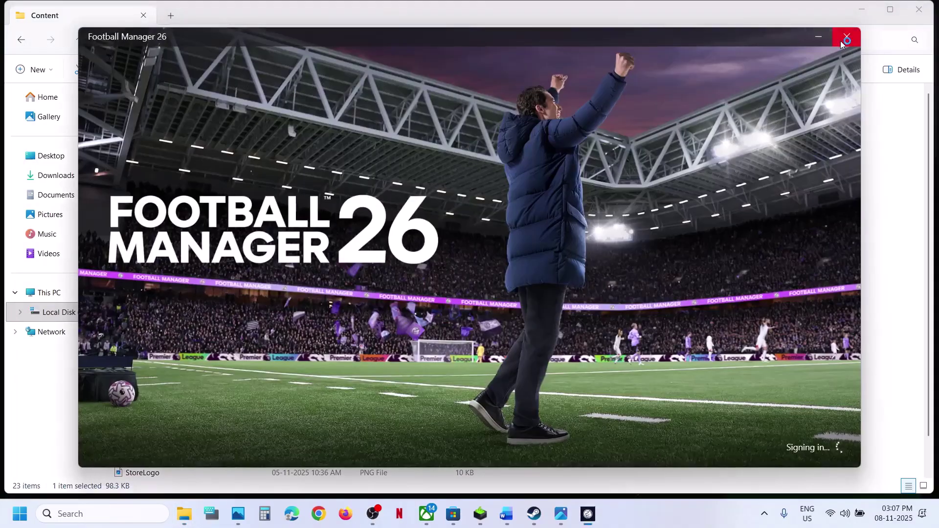
pyautogui.click(844, 35)
# - Check Step 2 in the Word notes, switch to the Xbox app, and run the Gaming Services Repair Tool with permission to make changes
pyautogui.click(506, 513)
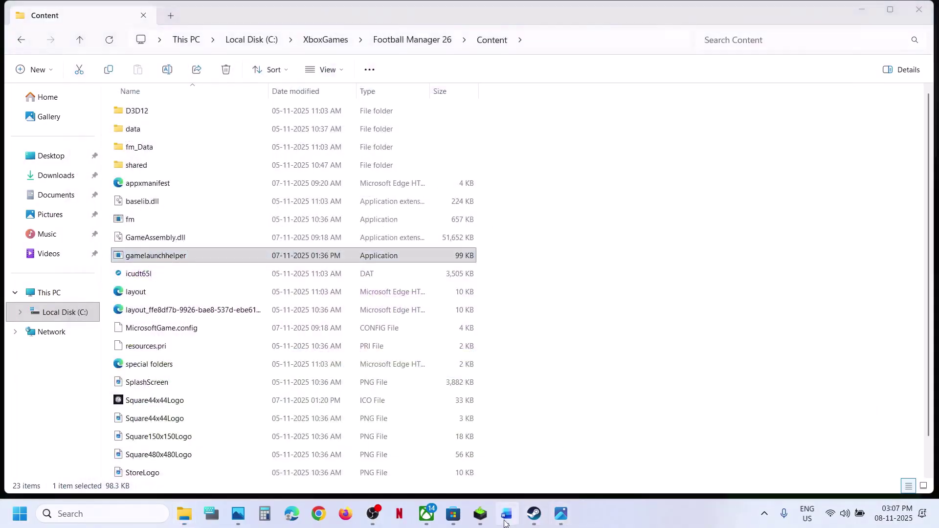
pyautogui.scroll(-5, 369, 329)
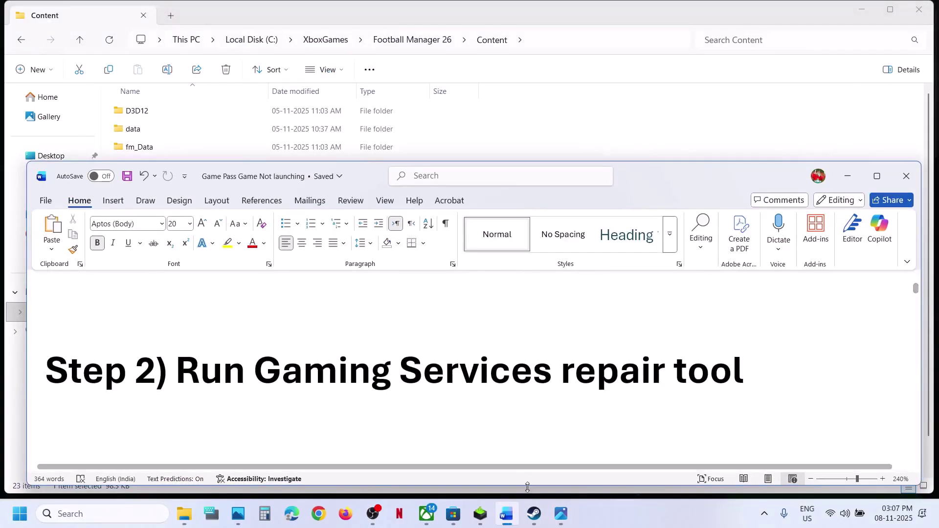
pyautogui.click(426, 513)
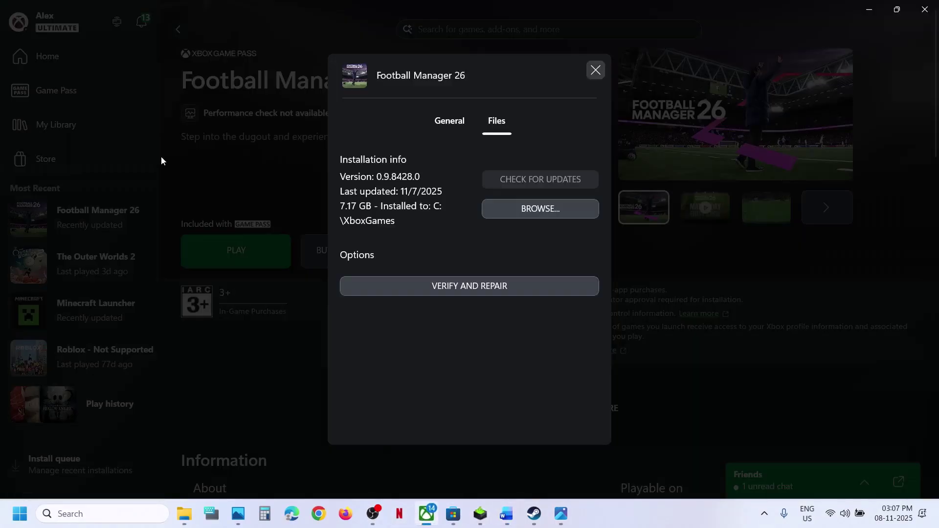
pyautogui.click(595, 70)
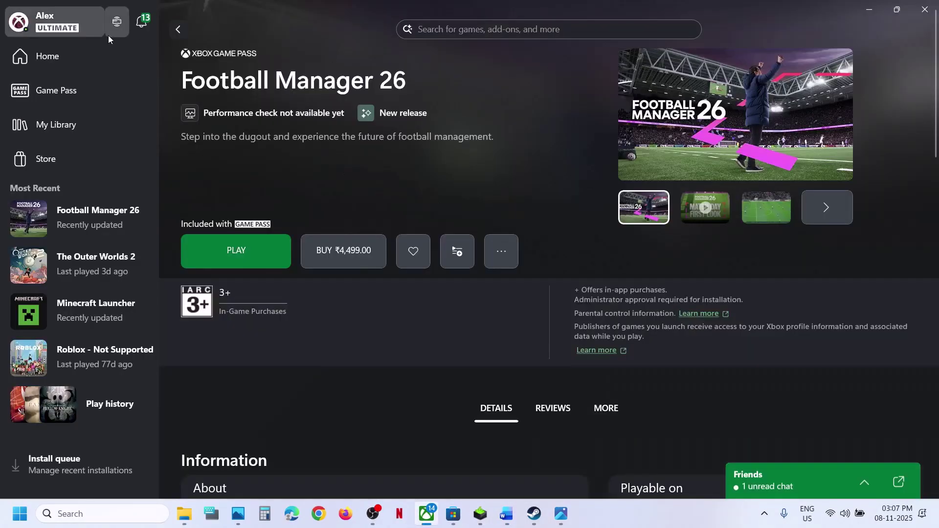
pyautogui.click(49, 22)
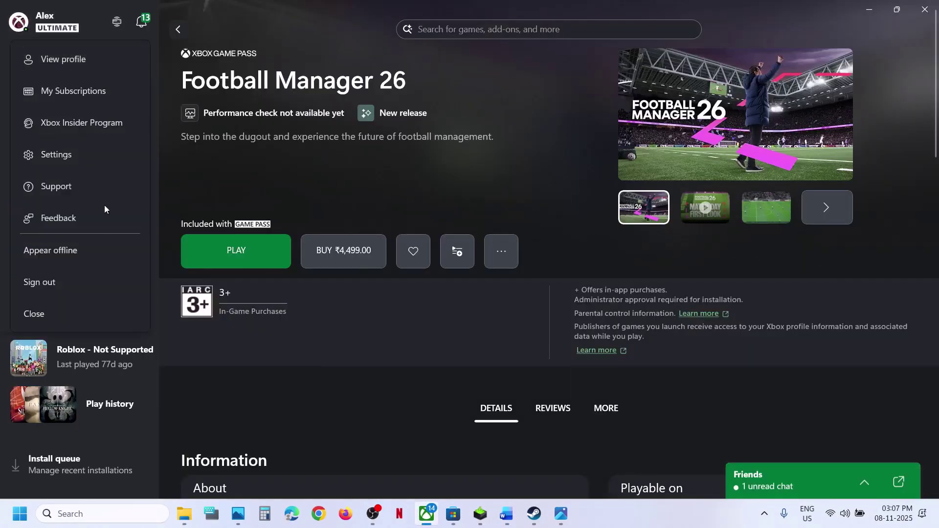
pyautogui.click(63, 186)
pyautogui.click(381, 205)
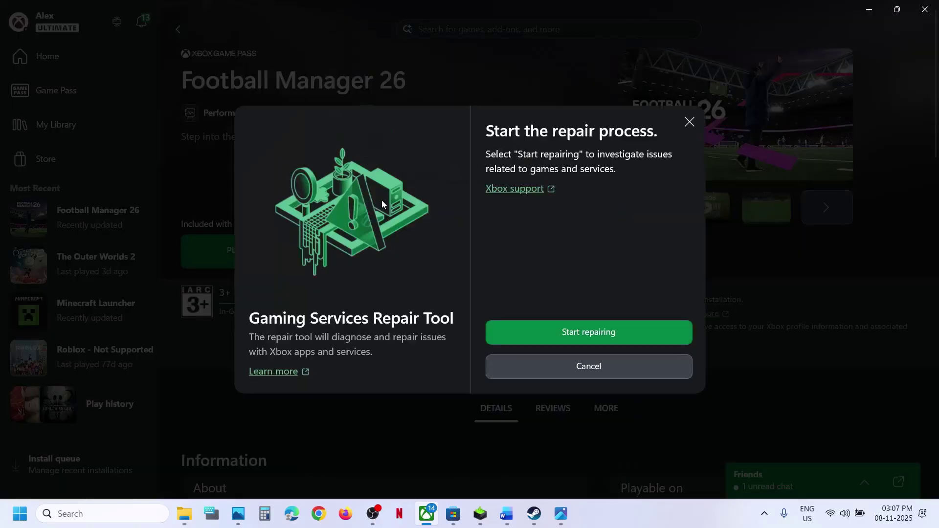
pyautogui.click(582, 335)
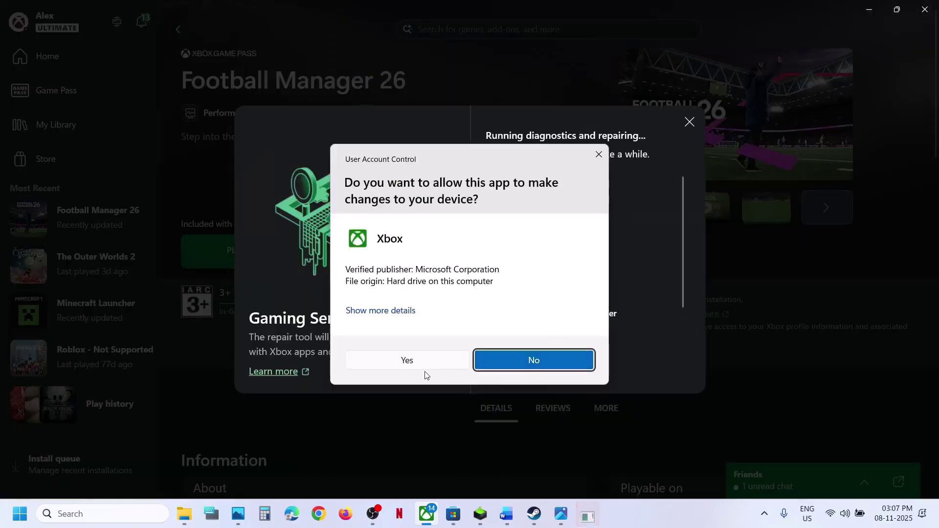
pyautogui.click(420, 362)
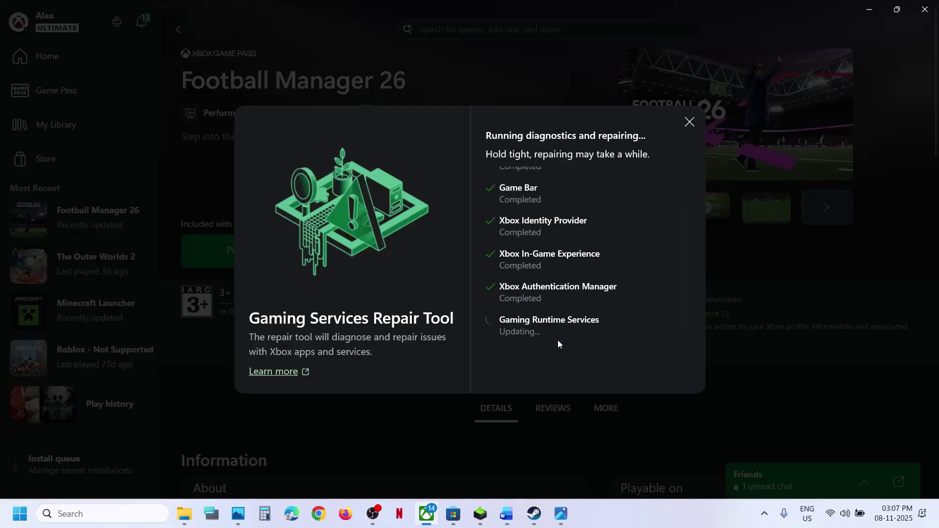
# - Switch to the Word notes, bring up Step 3 about unplugging external devices, and maximize the window
pyautogui.click(508, 516)
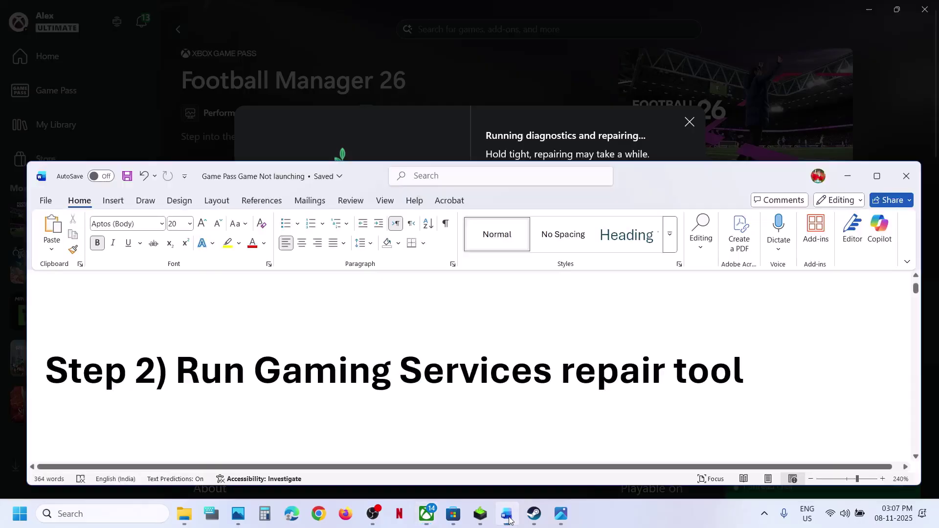
pyautogui.scroll(-5, 343, 340)
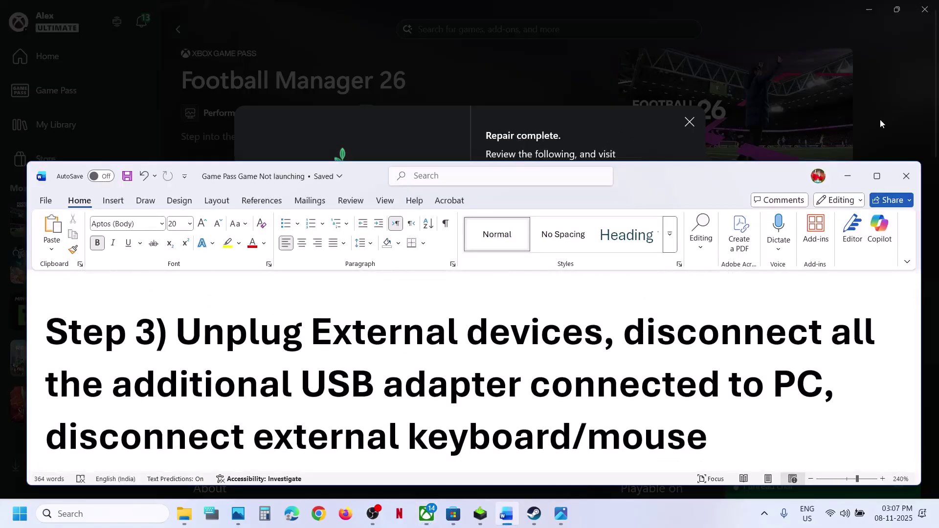
pyautogui.click(876, 177)
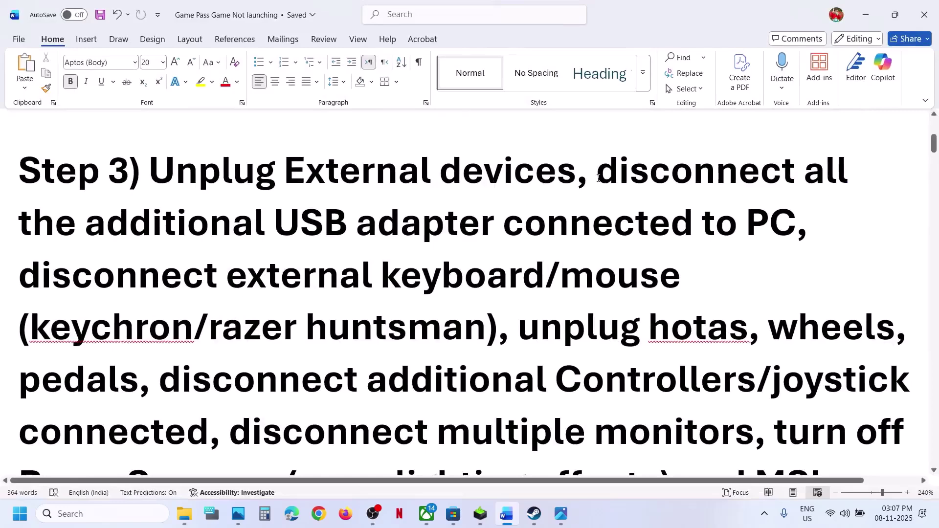
# - Highlight the Step 3 advice on disconnecting additional USB adapters and the external keyboard or mouse
pyautogui.moveTo(597, 178); pyautogui.dragTo(744, 225)
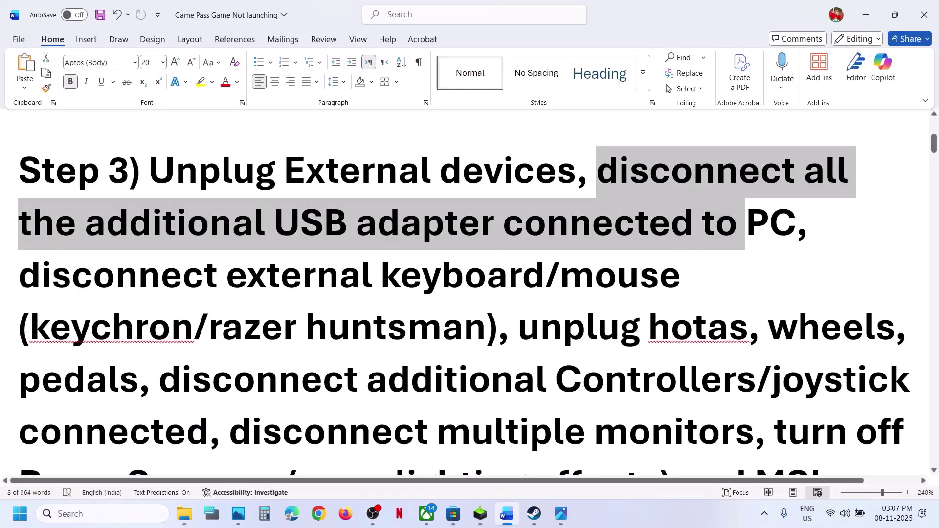
pyautogui.moveTo(66, 280); pyautogui.dragTo(553, 325)
pyautogui.rightClick(552, 326)
pyautogui.press('Escape')
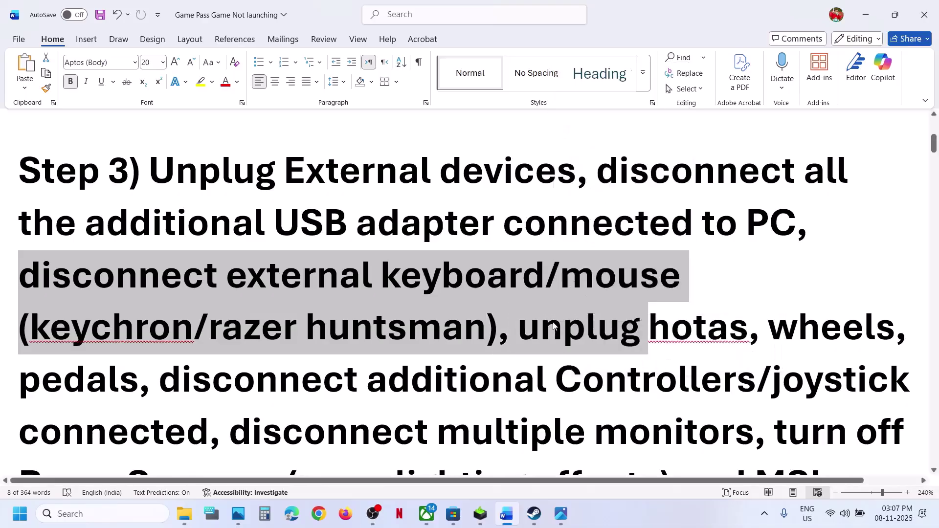
# - Highlight the Step 3 advice on unplugging hotas, wheels and pedals and disconnecting additional controllers or joysticks
pyautogui.scroll(-2, 553, 325)
pyautogui.click(540, 230)
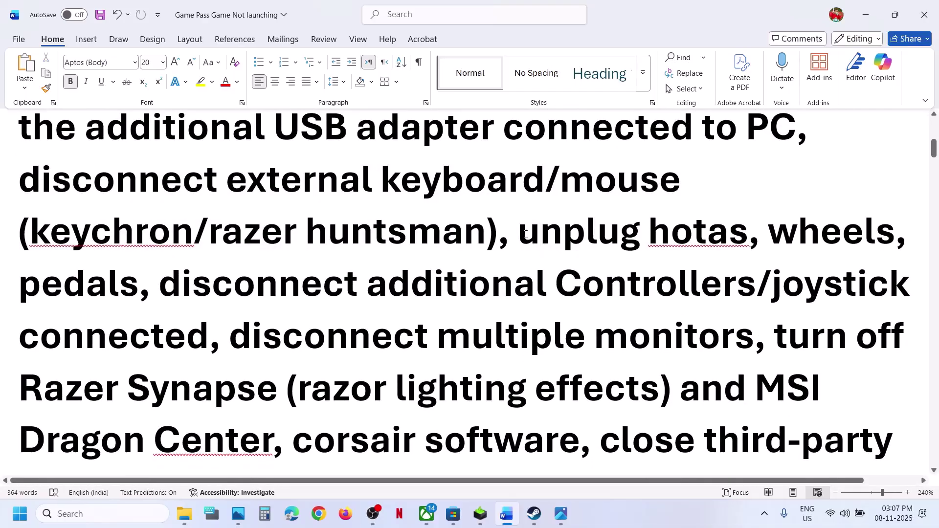
pyautogui.moveTo(526, 234); pyautogui.dragTo(651, 293)
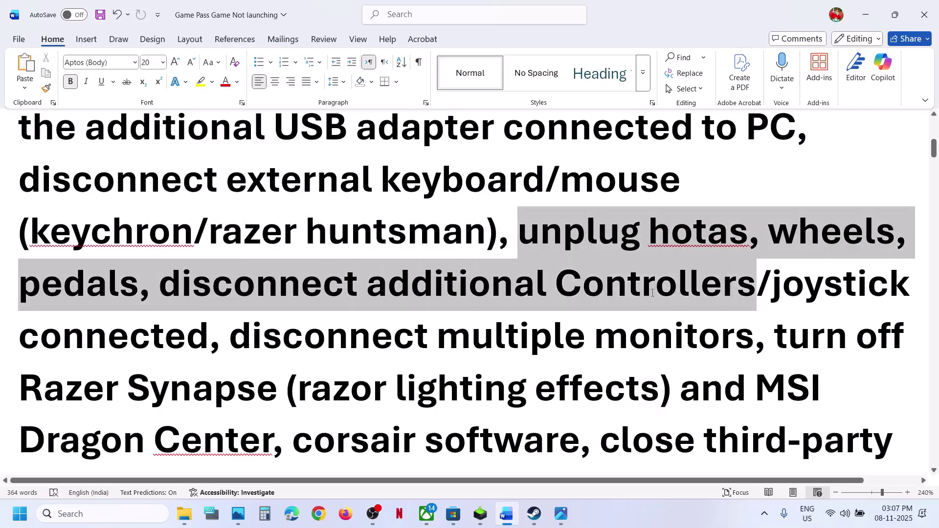
pyautogui.click(675, 294)
pyautogui.moveTo(172, 286); pyautogui.dragTo(211, 337)
# - Highlight the Step 3 passages on disconnecting multiple monitors, turning off lighting software and third-party services, and closing overlay apps
pyautogui.scroll(-2, 258, 247)
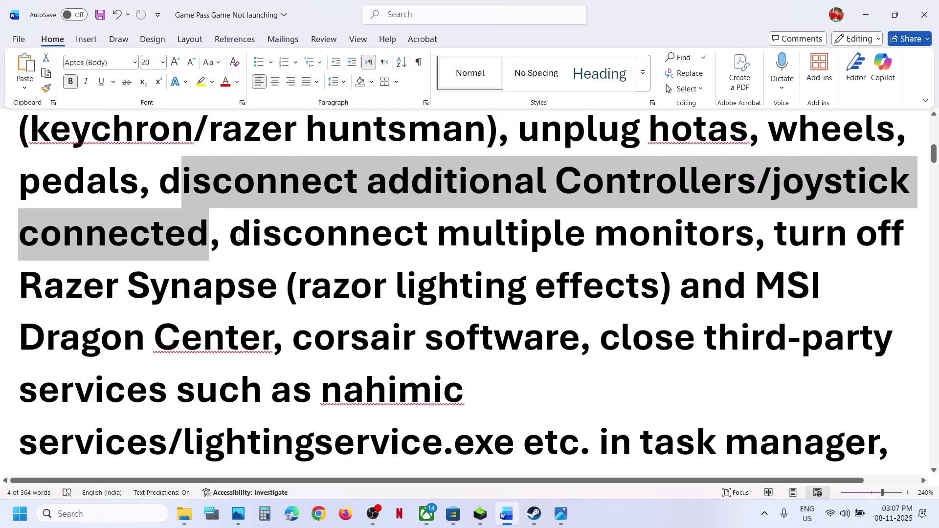
pyautogui.moveTo(240, 236); pyautogui.dragTo(709, 236)
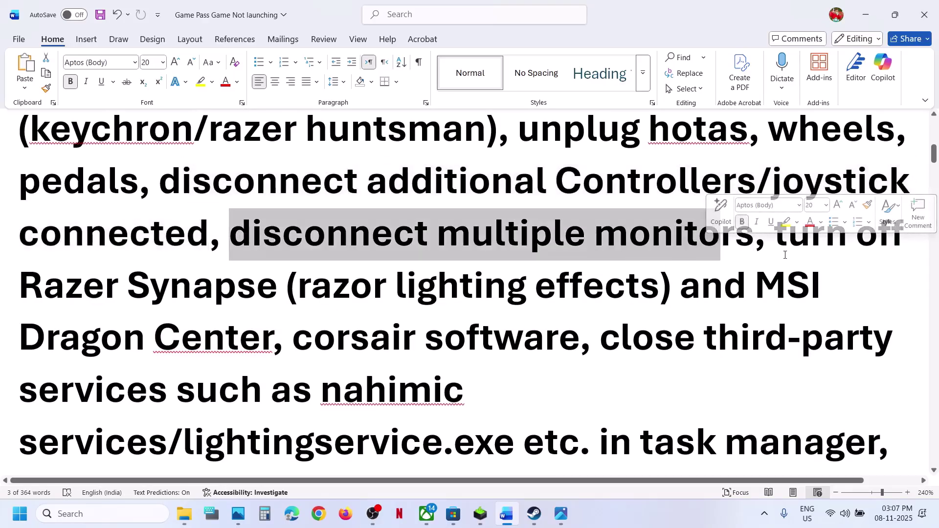
pyautogui.moveTo(775, 238); pyautogui.dragTo(877, 441)
pyautogui.scroll(-2, 463, 350)
pyautogui.scroll(-2, 462, 351)
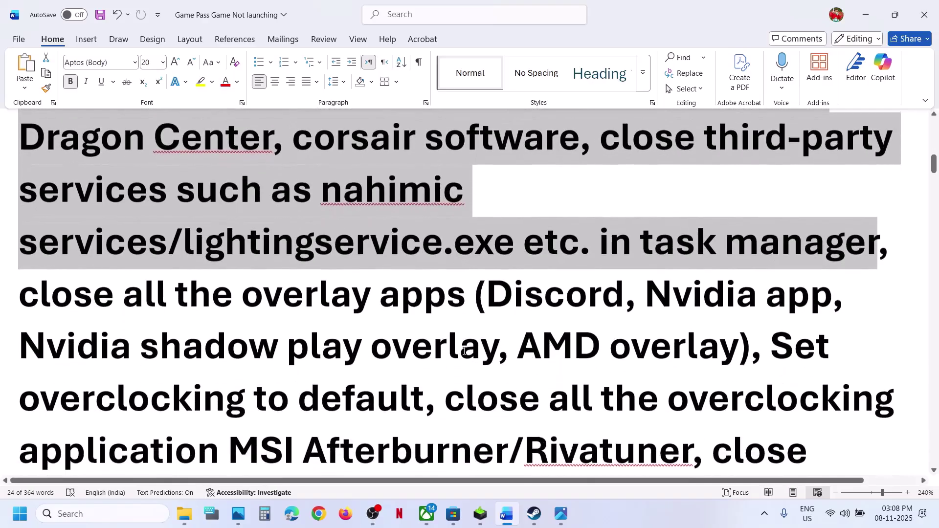
pyautogui.moveTo(37, 305); pyautogui.dragTo(467, 294)
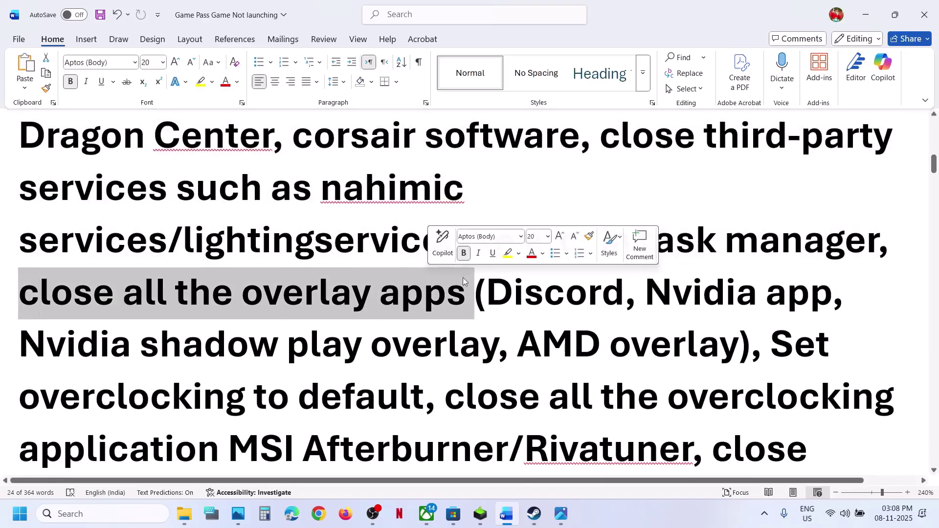
# - Highlight the overlay app examples Discord and Nvidia app, and the Step 3 advice to close all the overlay apps
pyautogui.doubleClick(522, 288)
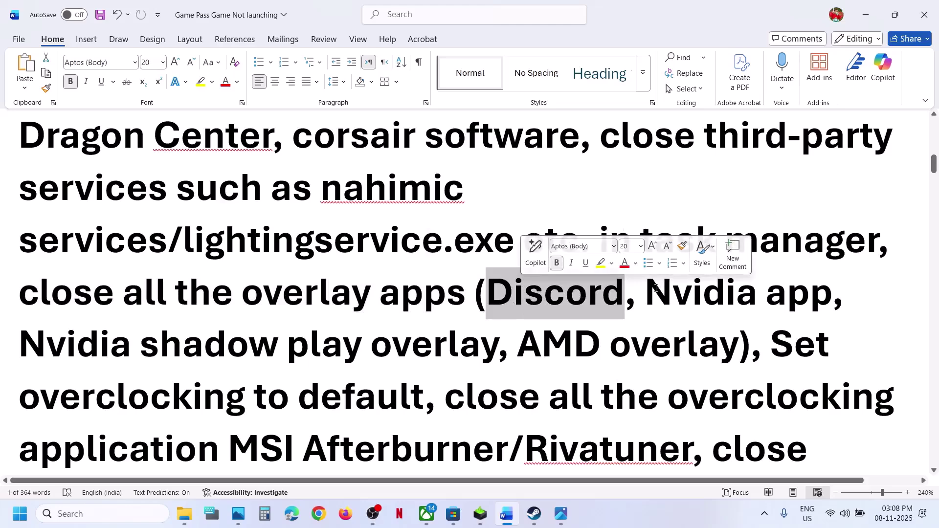
pyautogui.moveTo(646, 294); pyautogui.dragTo(812, 294)
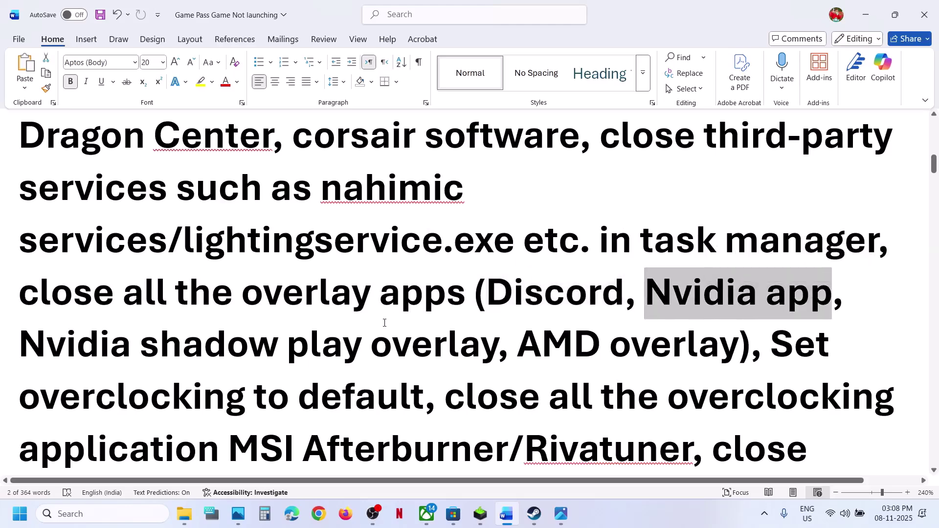
pyautogui.scroll(-1, 385, 322)
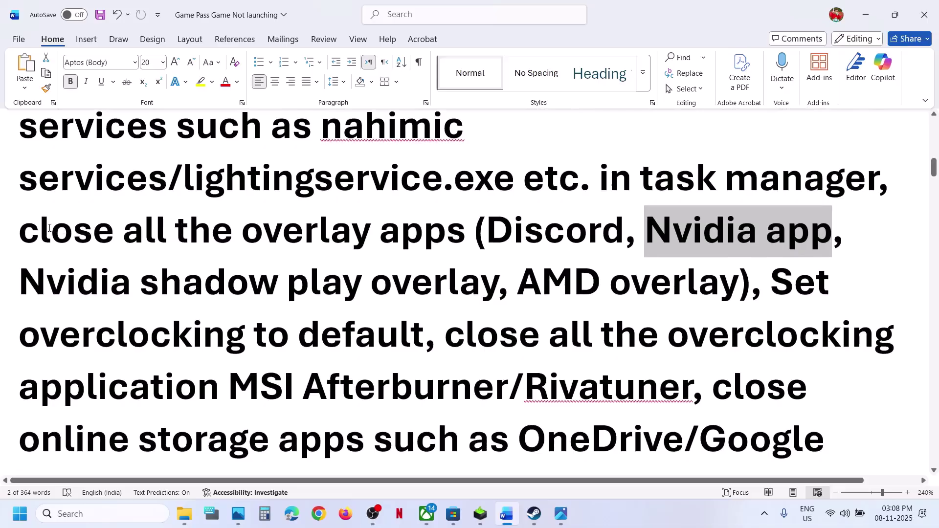
pyautogui.moveTo(49, 228); pyautogui.dragTo(472, 230)
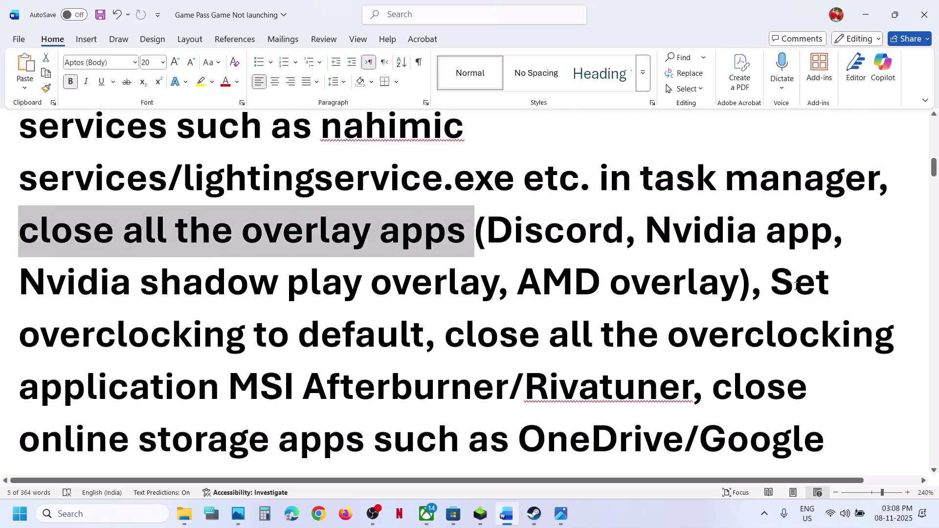
# - Highlight the Step 3 advice on setting overclocking to default and closing overclocking applications such as MSI Afterburner/Rivatuner
pyautogui.moveTo(775, 283); pyautogui.dragTo(811, 289)
pyautogui.moveTo(541, 315); pyautogui.dragTo(695, 342)
pyautogui.scroll(-1, 502, 389)
pyautogui.moveTo(559, 343); pyautogui.dragTo(658, 342)
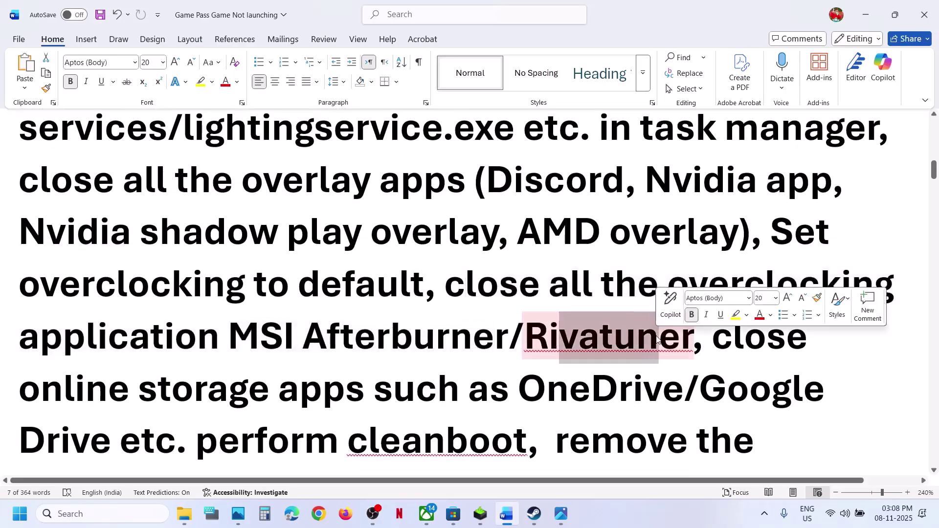
# - Highlight the Step 3 advice on closing online storage apps such as OneDrive and on performing a cleanboot
pyautogui.scroll(-2, 747, 228)
pyautogui.moveTo(744, 226); pyautogui.dragTo(655, 279)
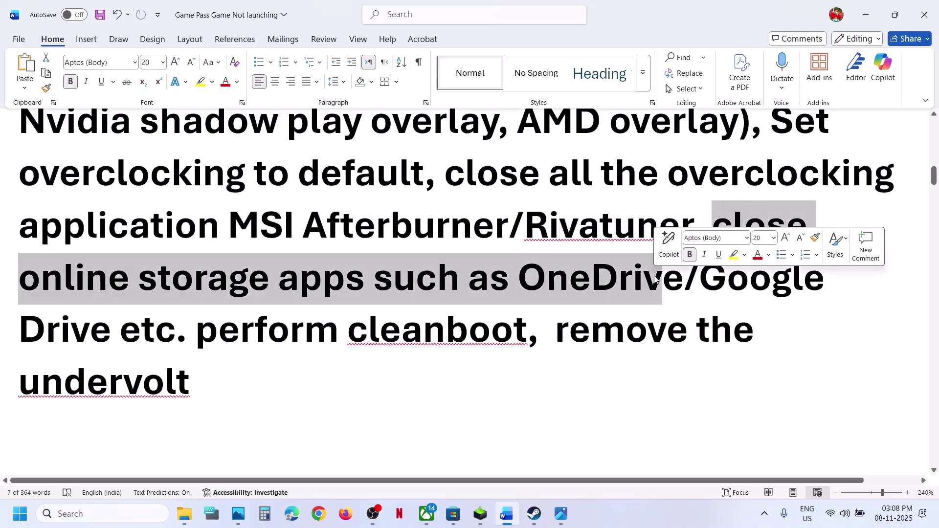
pyautogui.click(476, 293)
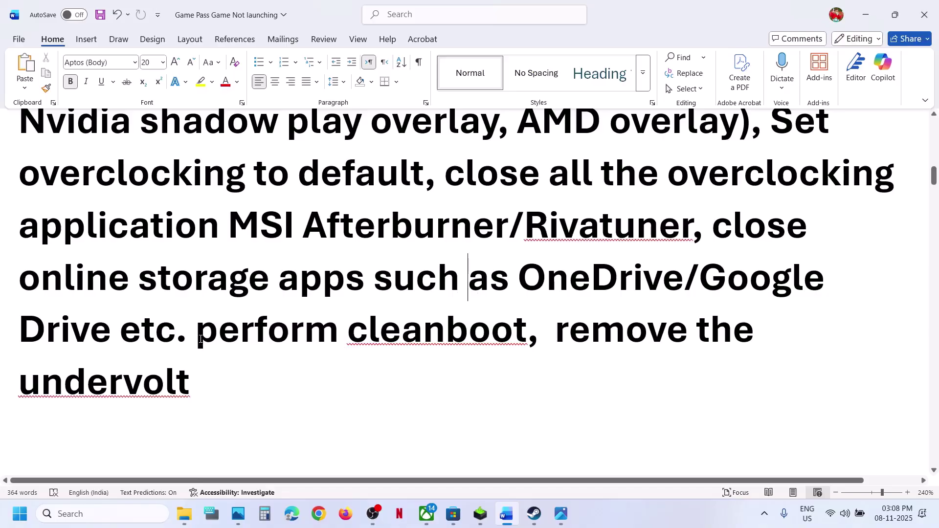
pyautogui.moveTo(201, 339); pyautogui.dragTo(491, 311)
# - Search Windows for "system", launch System Configuration, and display its list of services
pyautogui.click(123, 513)
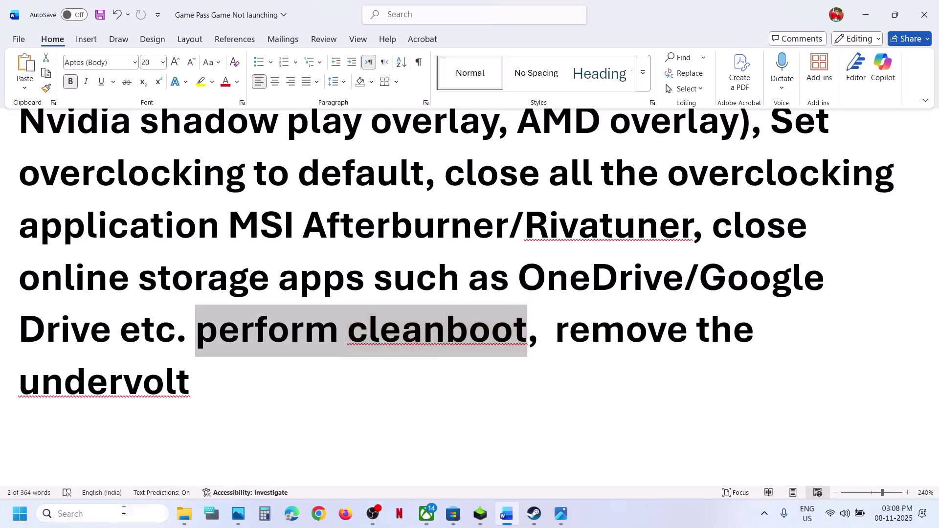
pyautogui.write('system')
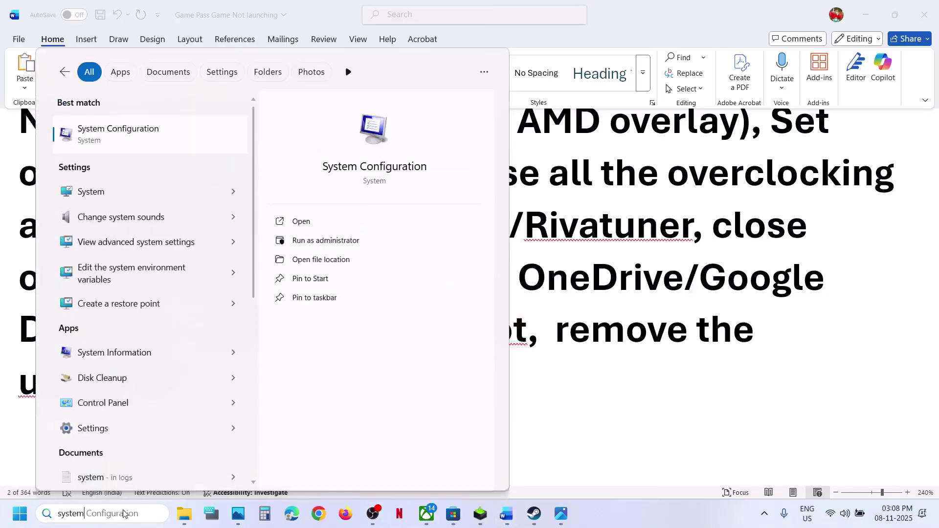
pyautogui.press('Return')
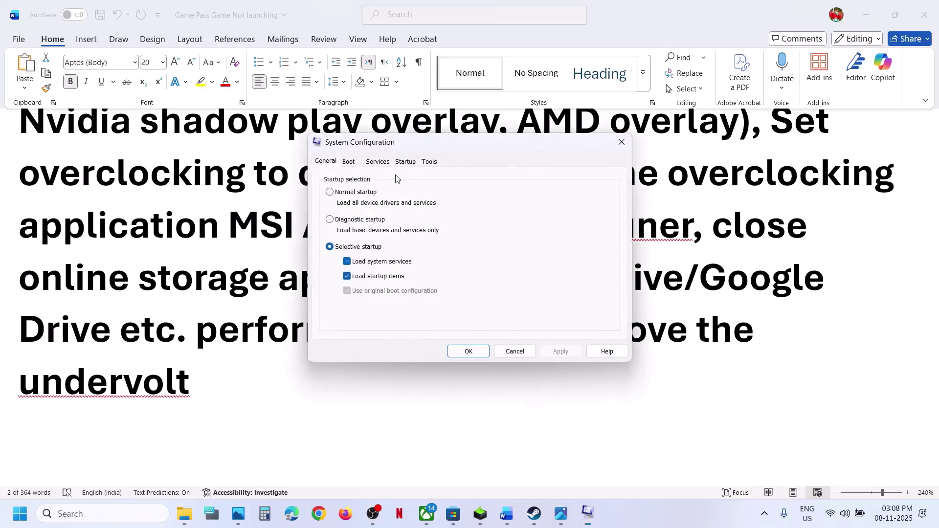
pyautogui.click(378, 163)
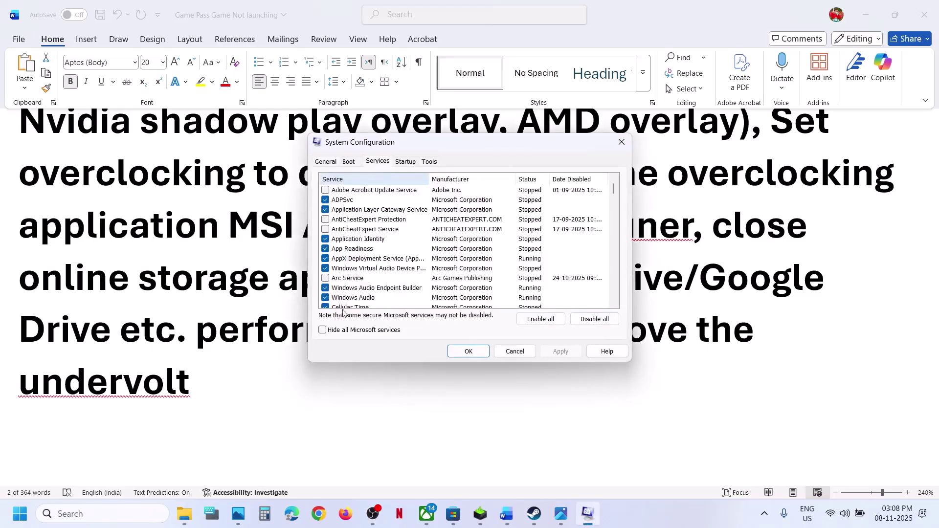
# - Hide all Microsoft services, disable all the remaining services, apply the change, and dismiss the restart prompt
pyautogui.click(322, 330)
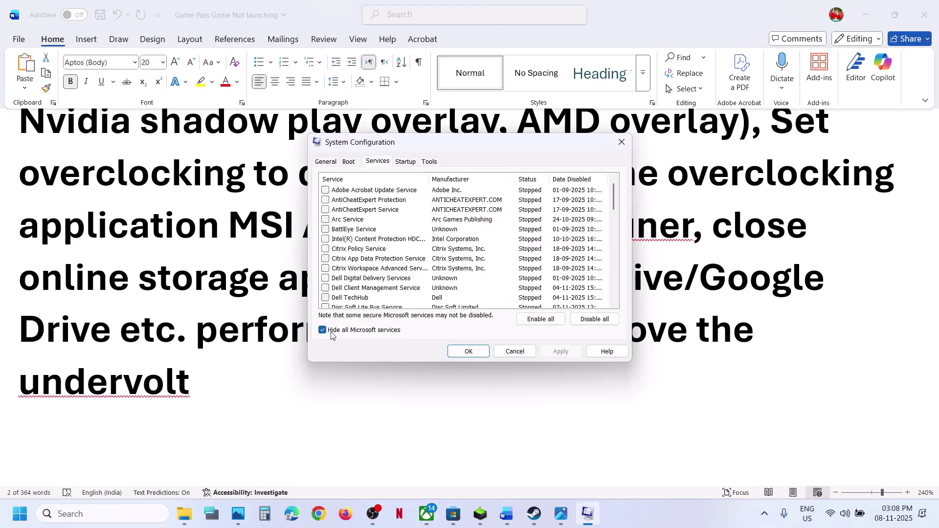
pyautogui.click(581, 324)
pyautogui.click(561, 351)
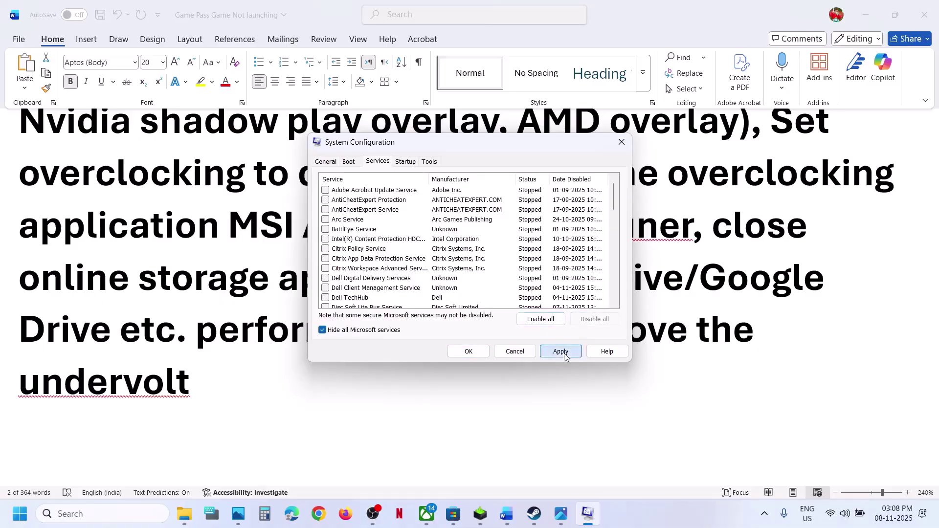
pyautogui.click(468, 351)
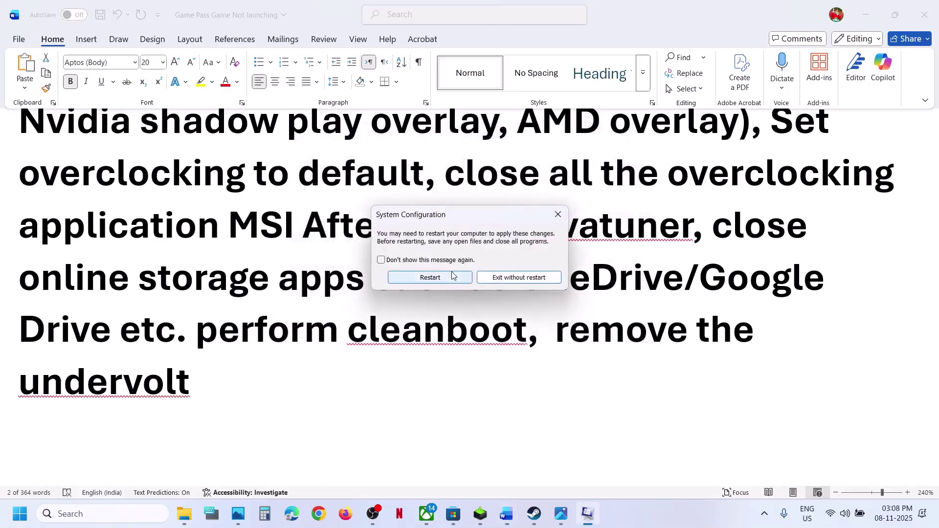
pyautogui.click(557, 215)
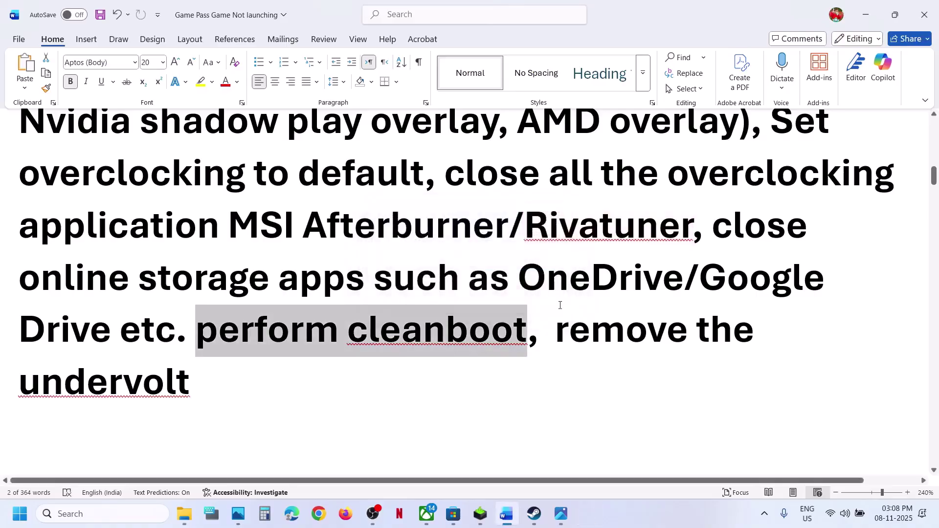
# - Highlight the "remove the undervolt" advice in Step 3 and the "Restart PC" text of Step 4
pyautogui.moveTo(560, 325); pyautogui.dragTo(230, 387)
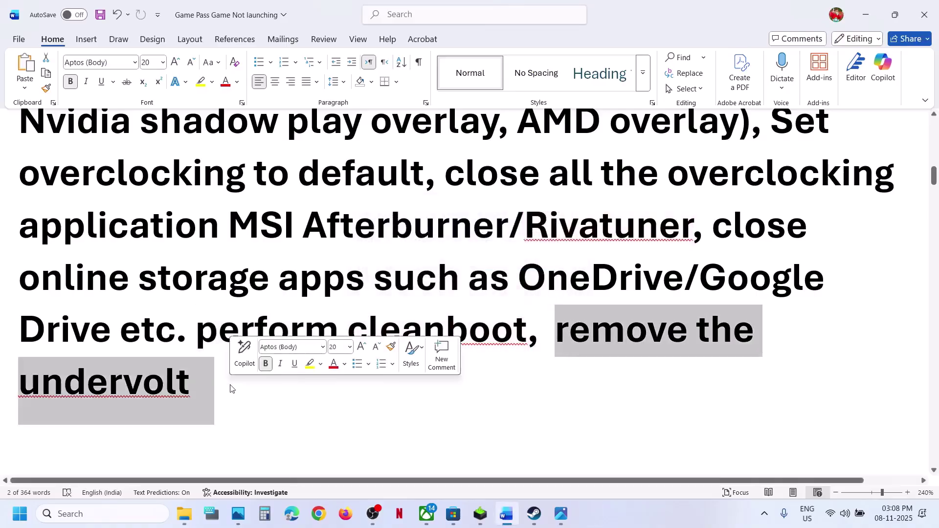
pyautogui.click(231, 385)
pyautogui.scroll(-3, 230, 385)
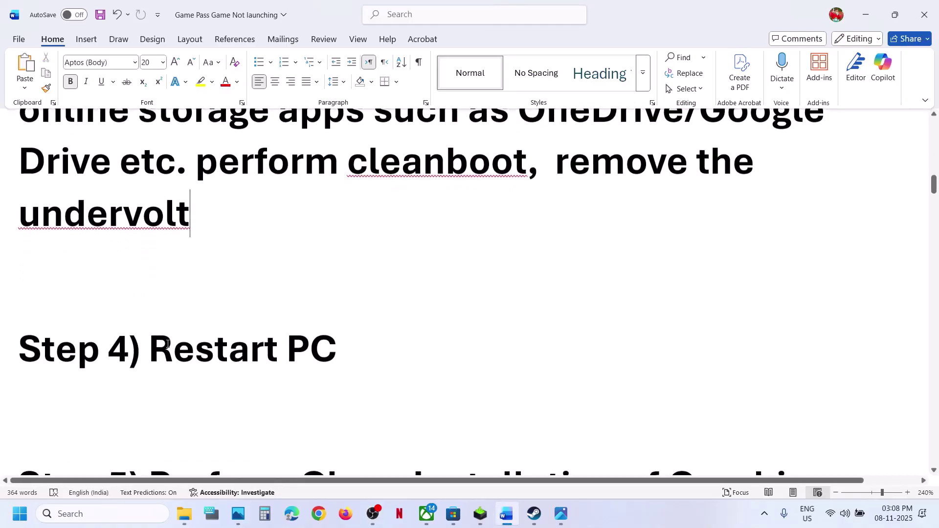
pyautogui.hotkey('shift', 'End')
# - Show the Windows power options for restarting the PC, and dismiss them without restarting
pyautogui.press('super')
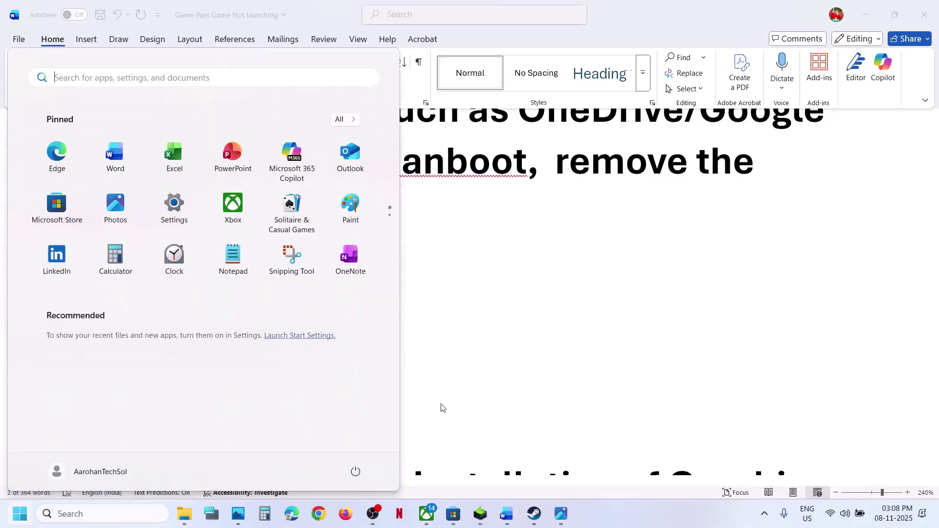
pyautogui.click(355, 471)
pyautogui.press('Escape')
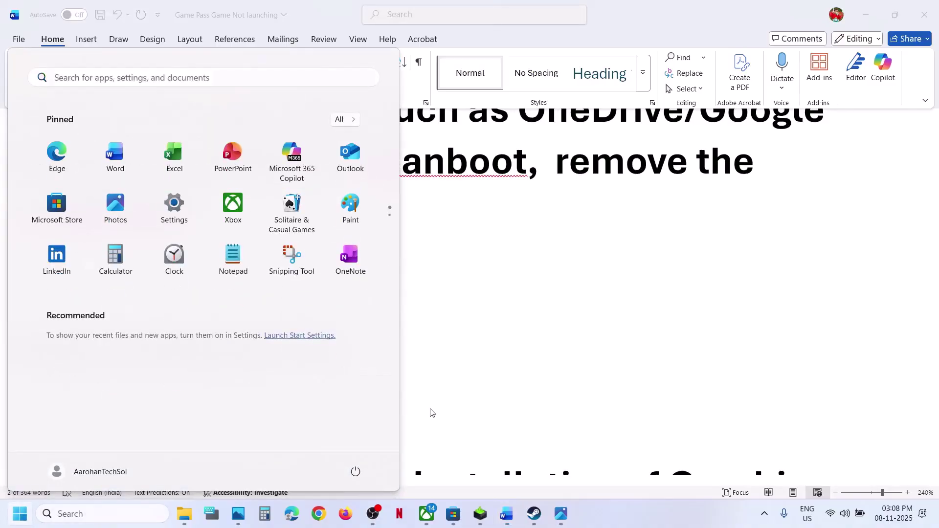
pyautogui.press('Escape')
# - Follow the Step 5 NVIDIA driver link and find drivers for the GeForce RTX 3050 Laptop GPU on Windows 11
pyautogui.scroll(-5, 430, 412)
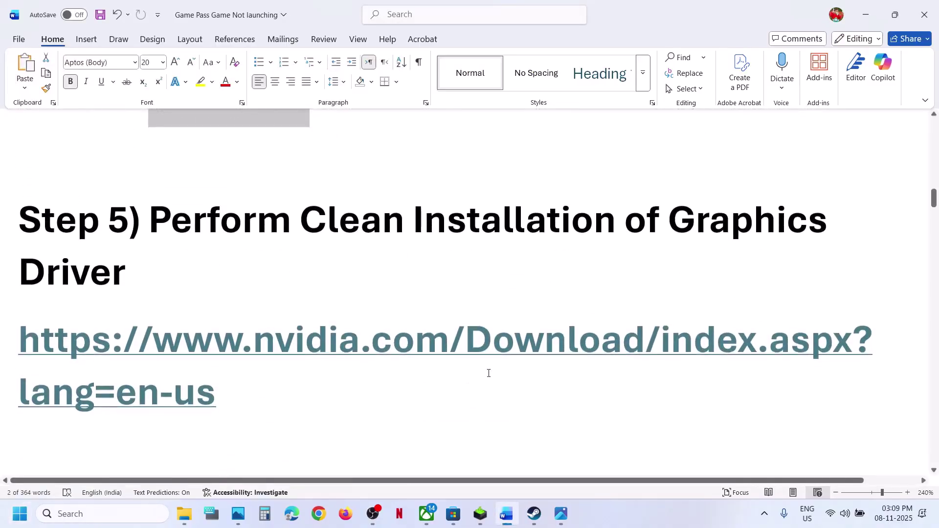
pyautogui.scroll(-2, 443, 377)
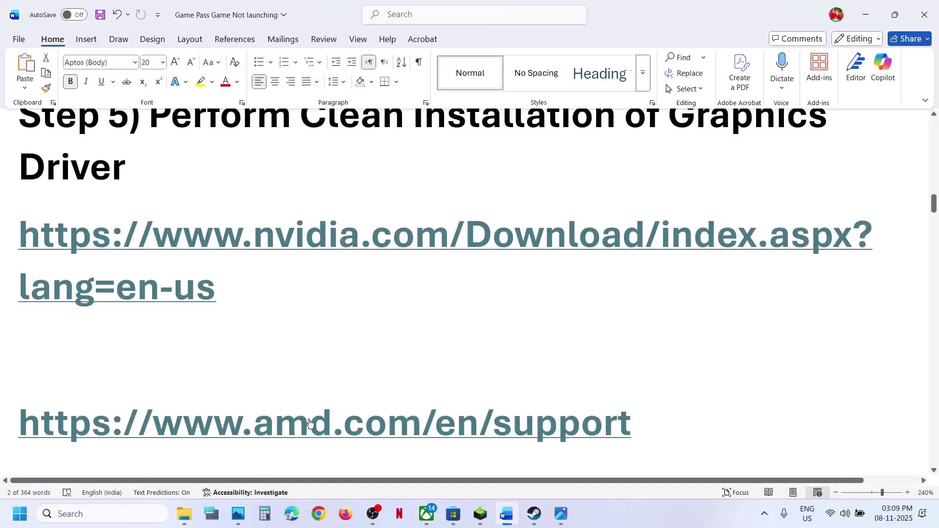
pyautogui.keyDown('ctrl'); pyautogui.click(314, 253); pyautogui.keyUp('ctrl')
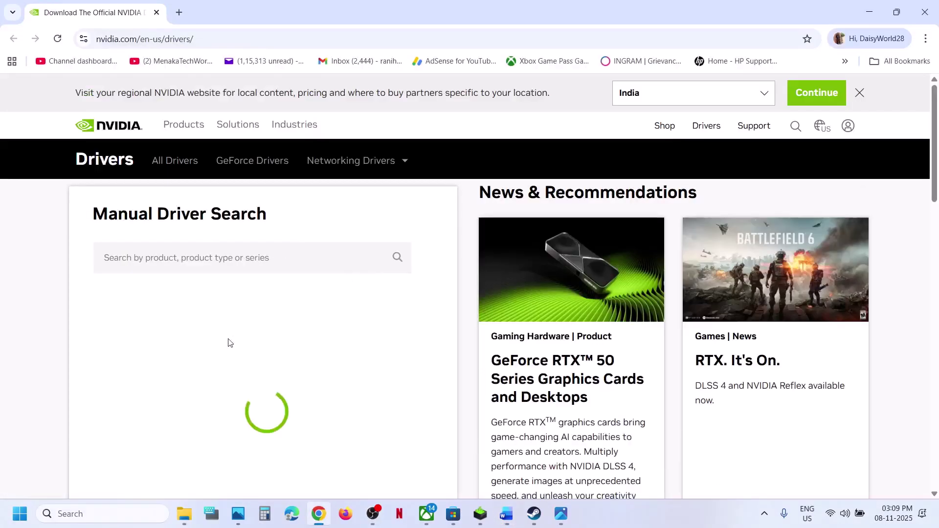
pyautogui.scroll(-1, 228, 341)
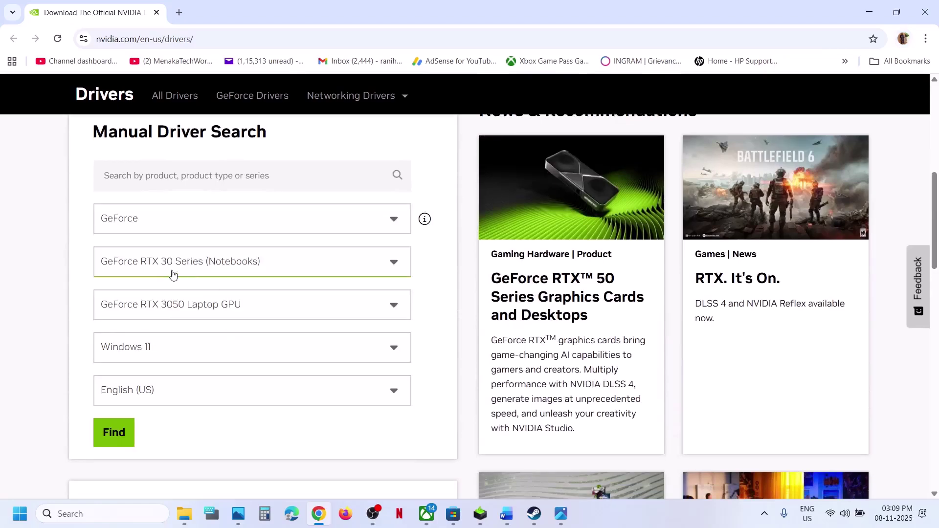
pyautogui.click(117, 431)
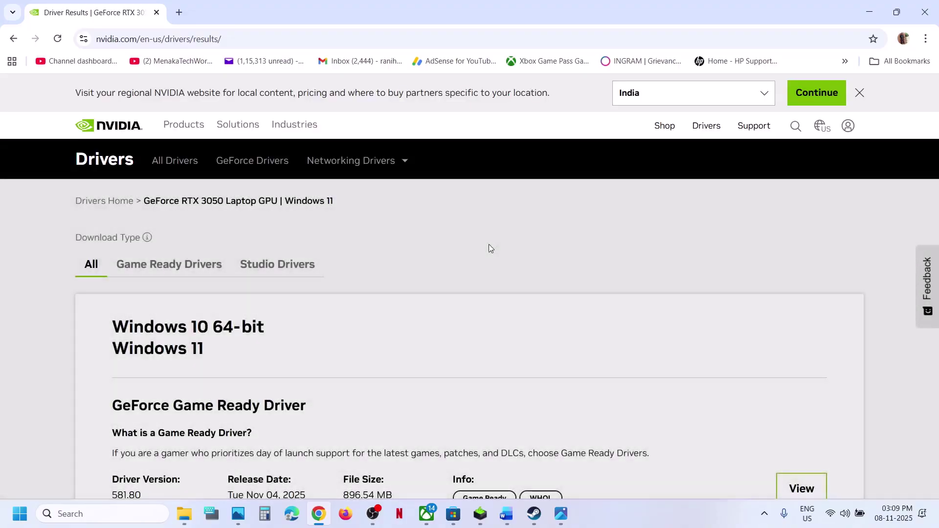
# - Download the GeForce Game Ready Driver 581.80 from the driver results and check its download progress
pyautogui.scroll(-4, 489, 247)
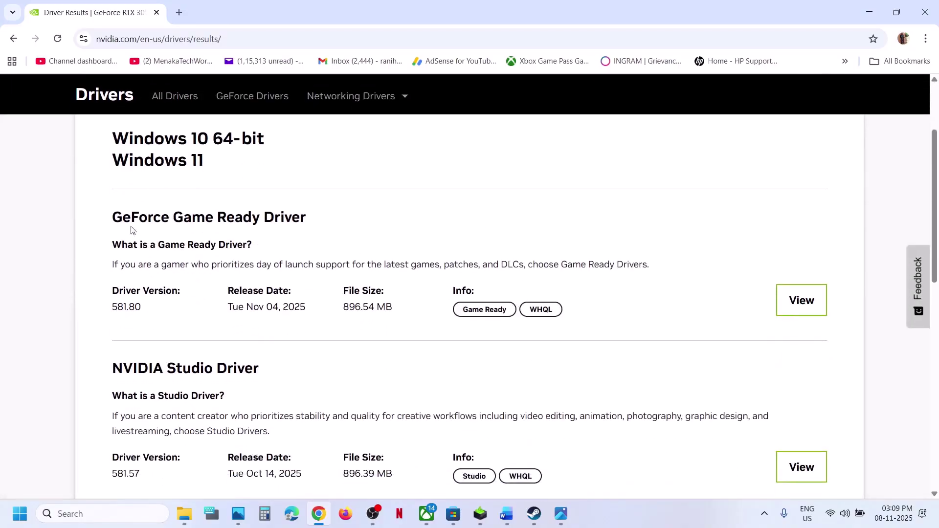
pyautogui.moveTo(121, 208); pyautogui.dragTo(384, 196)
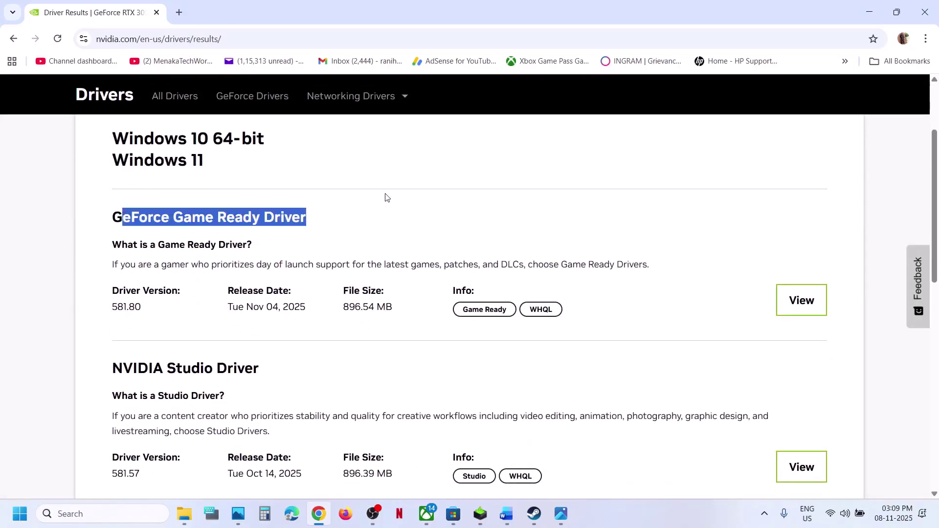
pyautogui.click(794, 310)
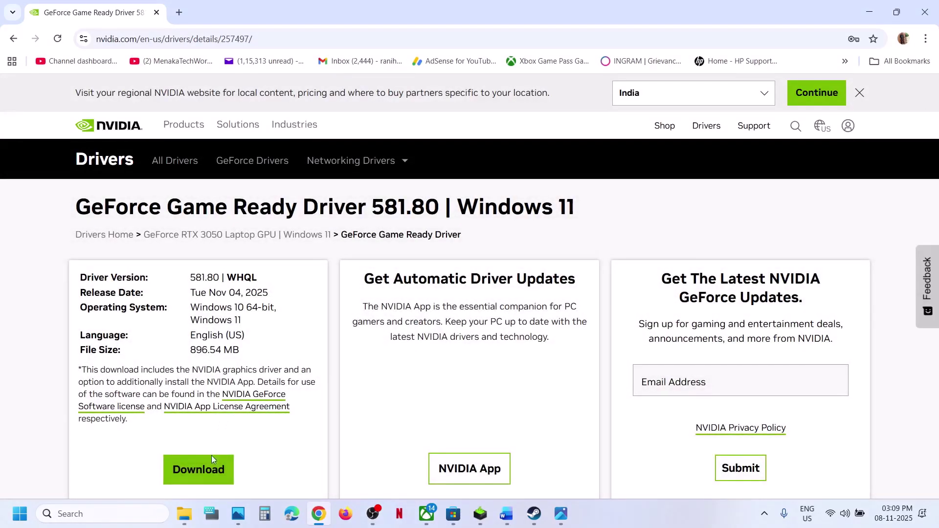
pyautogui.click(211, 462)
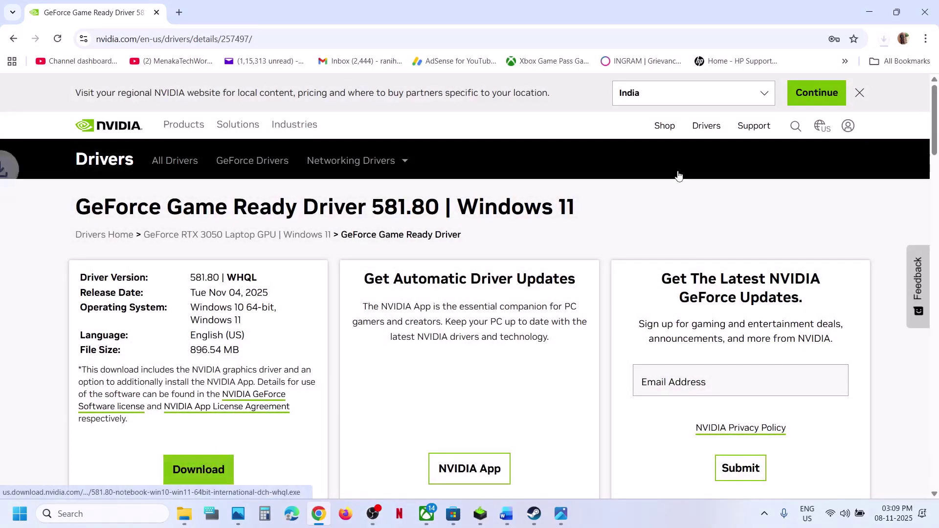
pyautogui.click(881, 39)
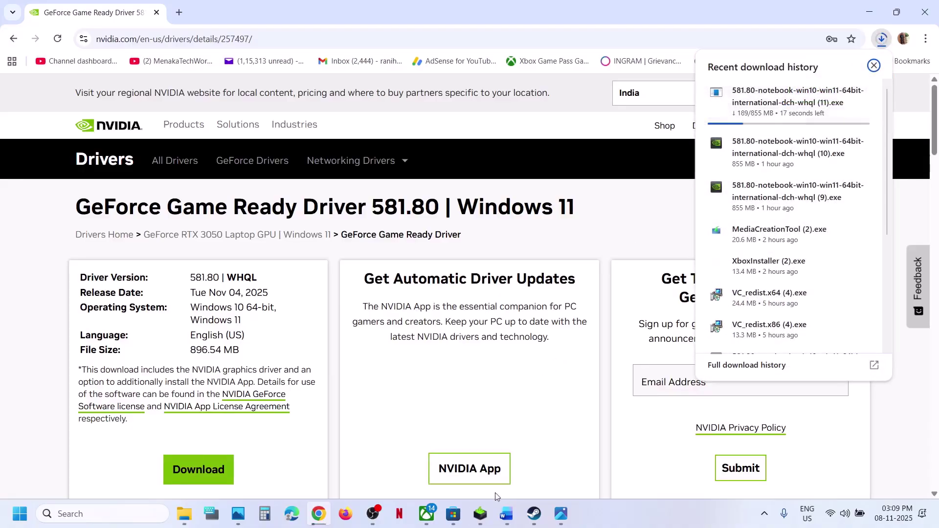
# - In the NVIDIA installer, accept the license agreement and choose Custom (Advanced) installation with a clean installation
pyautogui.click(480, 513)
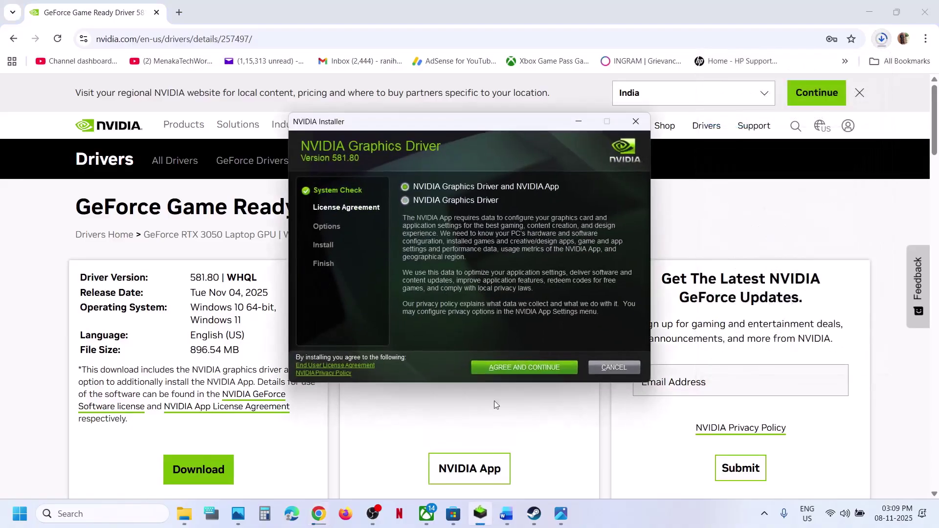
pyautogui.click(507, 367)
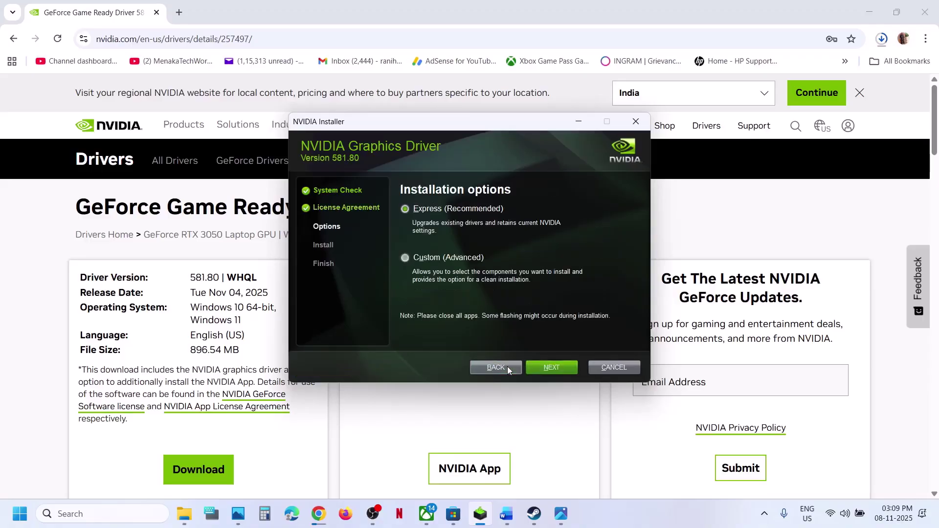
pyautogui.click(435, 259)
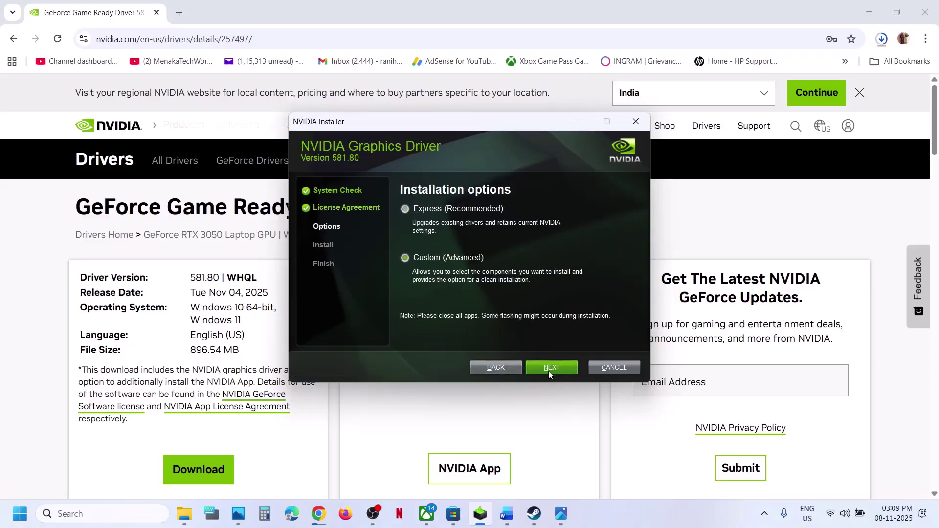
pyautogui.click(548, 370)
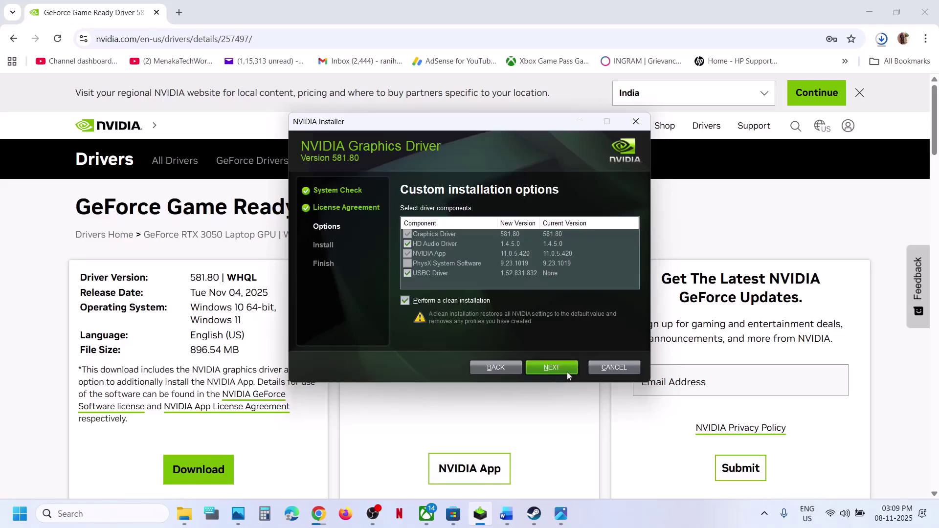
# - Leave the NVIDIA installer and bring up the Windows power options that include Restart
pyautogui.click(320, 440)
pyautogui.press('super')
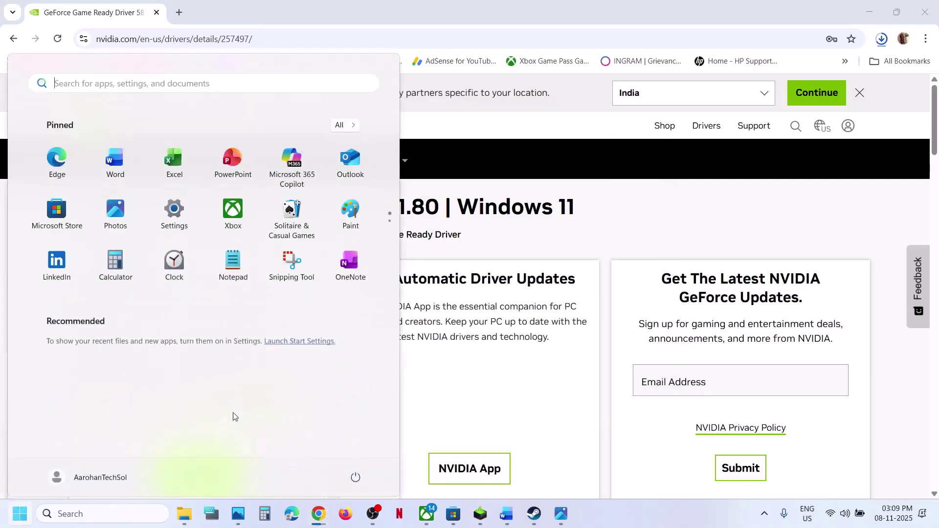
pyautogui.click(355, 472)
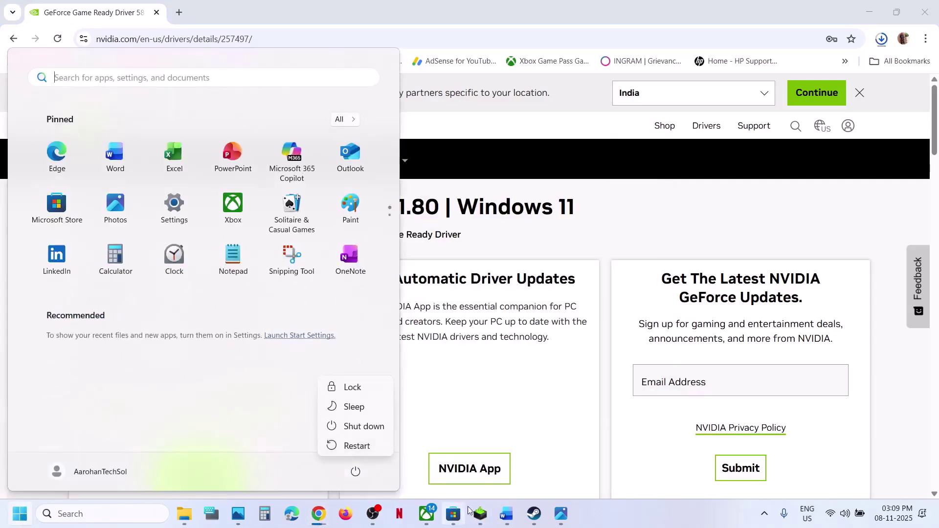
# - Switch to the Word troubleshooting document and go to Step 6 about running the game on the dedicated graphics card
pyautogui.click(506, 514)
pyautogui.scroll(-5, 405, 344)
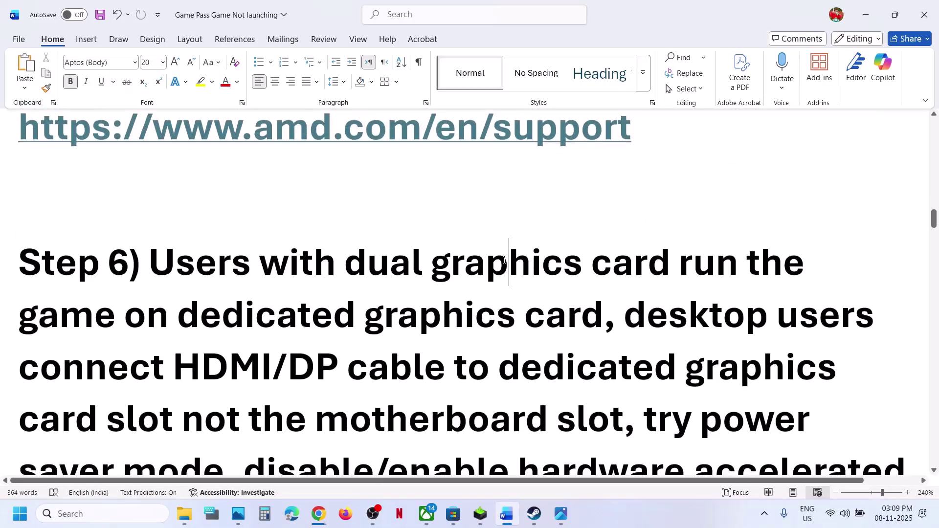
pyautogui.doubleClick(504, 260)
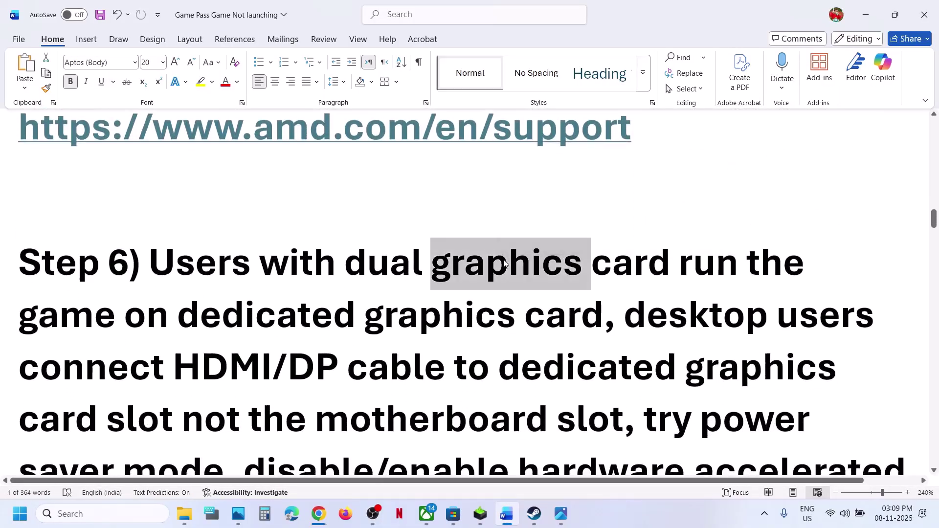
# - In Windows Graphics settings, add Football Manager 26 as a Microsoft Store app to the custom application settings
pyautogui.click(78, 513)
pyautogui.write('graphics')
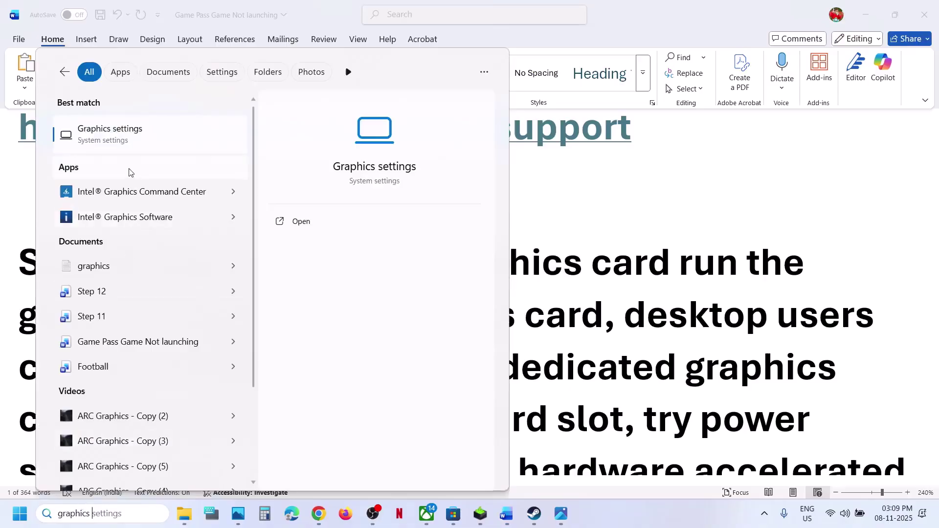
pyautogui.click(122, 145)
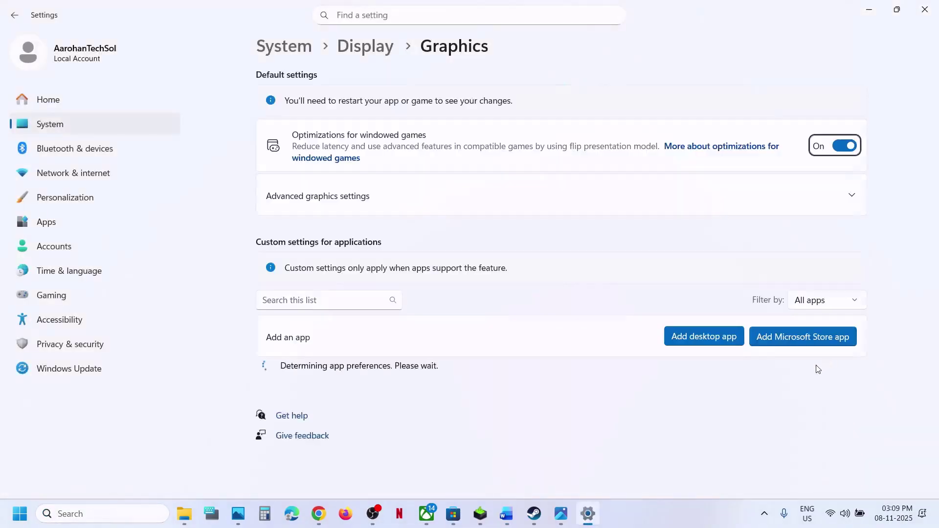
pyautogui.click(801, 342)
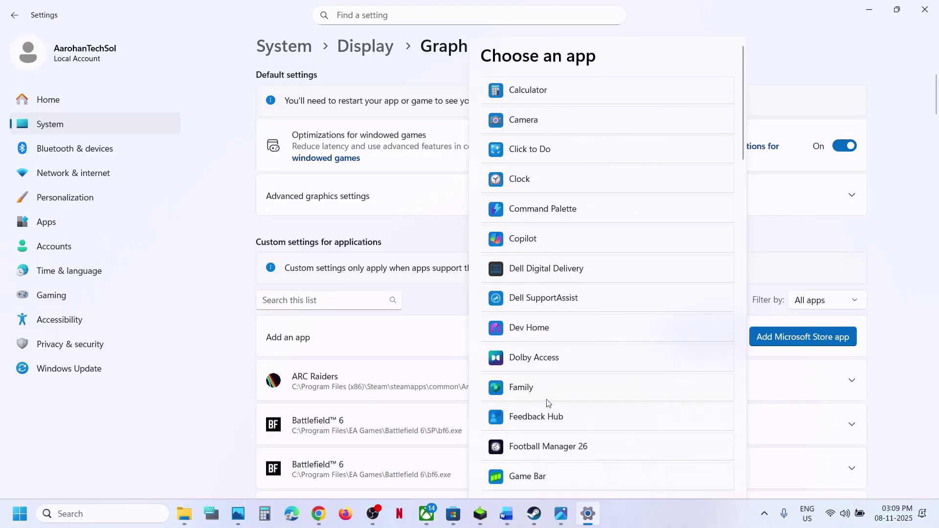
pyautogui.scroll(-3, 547, 400)
pyautogui.click(553, 371)
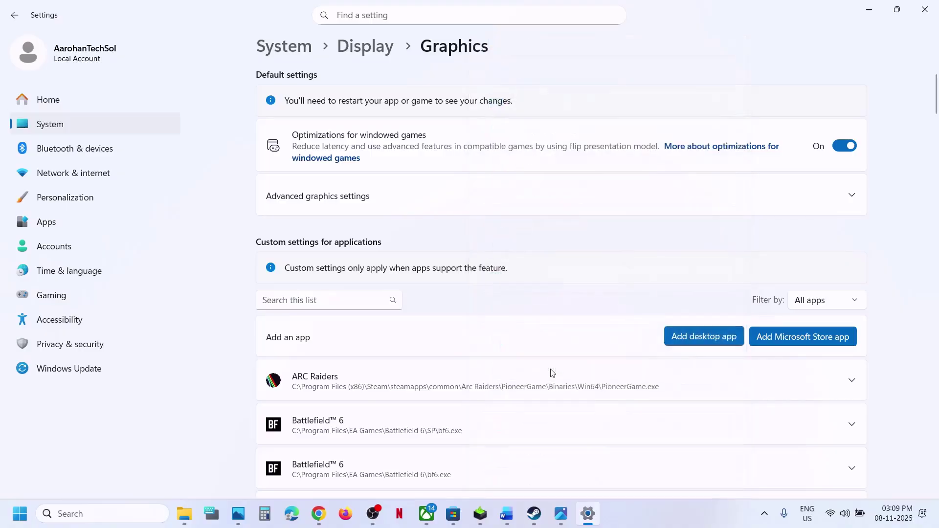
# - Set Football Manager 26's GPU preference to High Performance (NVIDIA GeForce RTX 3050 Laptop GPU), and close Settings
pyautogui.scroll(-10, 442, 383)
pyautogui.scroll(-15, 440, 385)
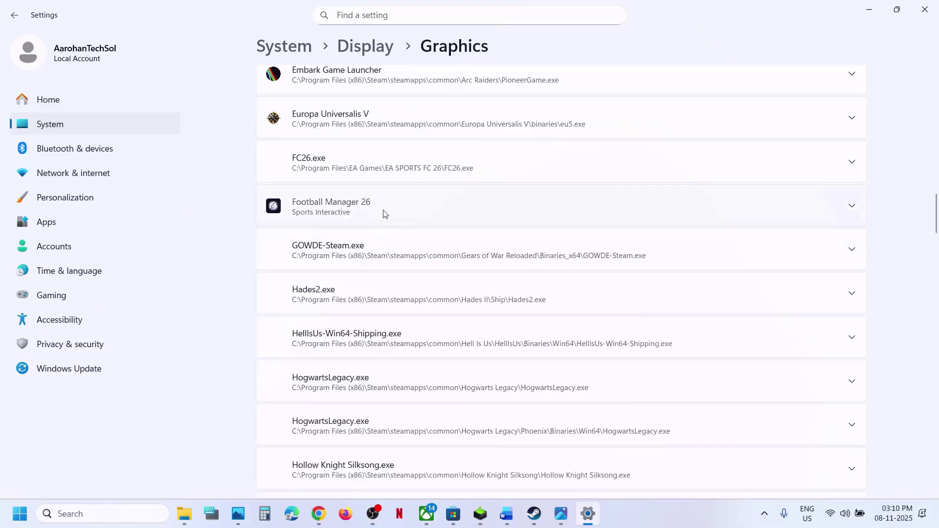
pyautogui.click(384, 212)
pyautogui.click(800, 266)
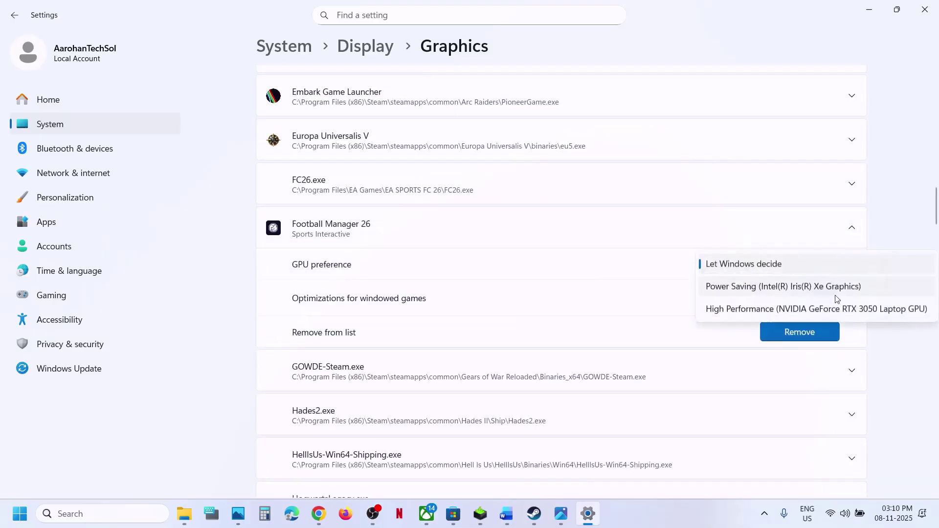
pyautogui.click(826, 308)
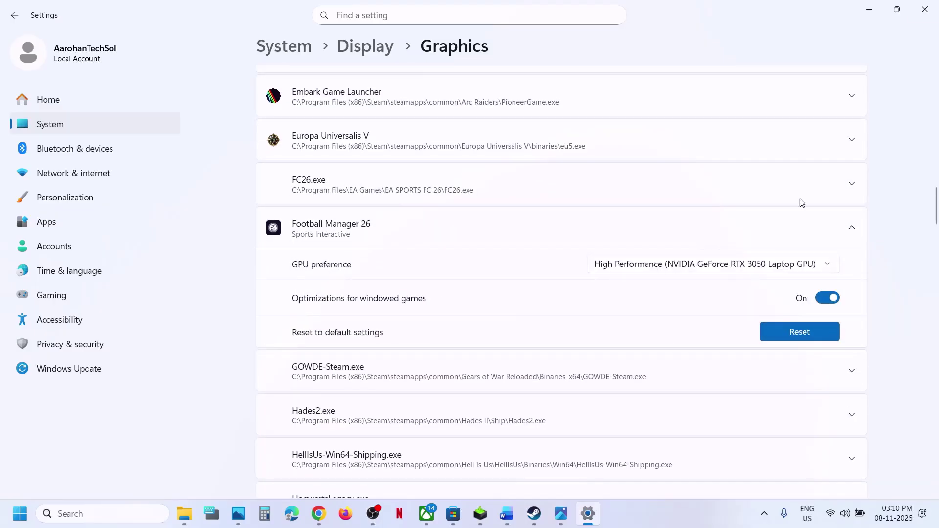
pyautogui.click(928, 13)
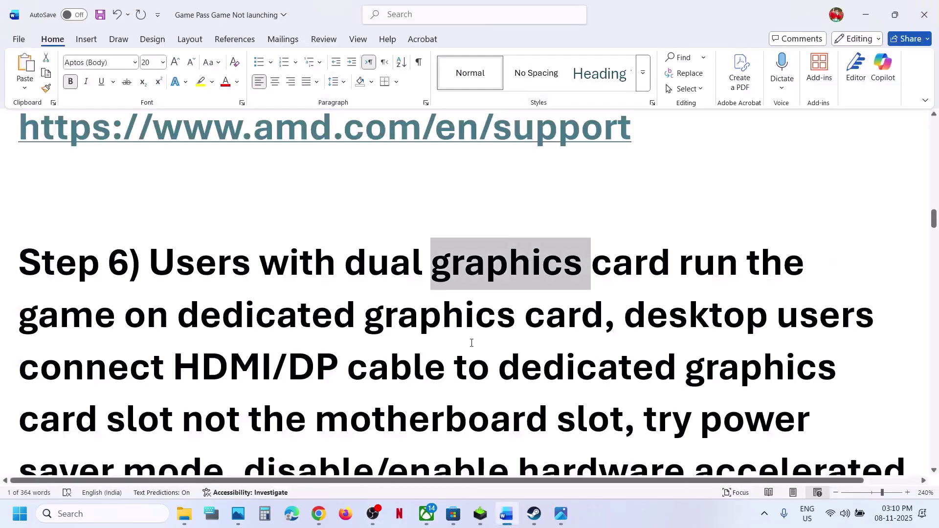
# - Highlight Step 6's advice on connecting the HDMI/DP cable to the dedicated graphics card and trying power saver mode
pyautogui.scroll(-3, 667, 315)
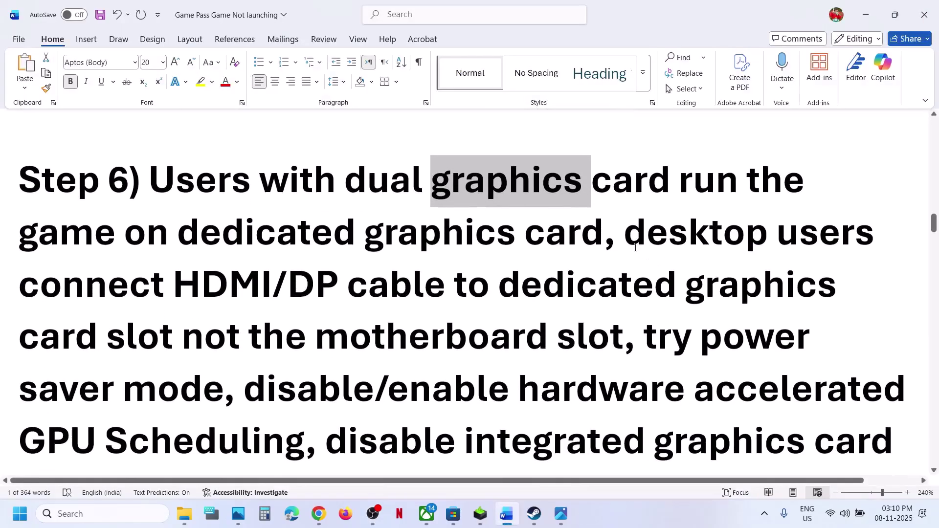
pyautogui.moveTo(625, 233); pyautogui.dragTo(593, 342)
pyautogui.scroll(-3, 591, 341)
pyautogui.scroll(-1, 591, 341)
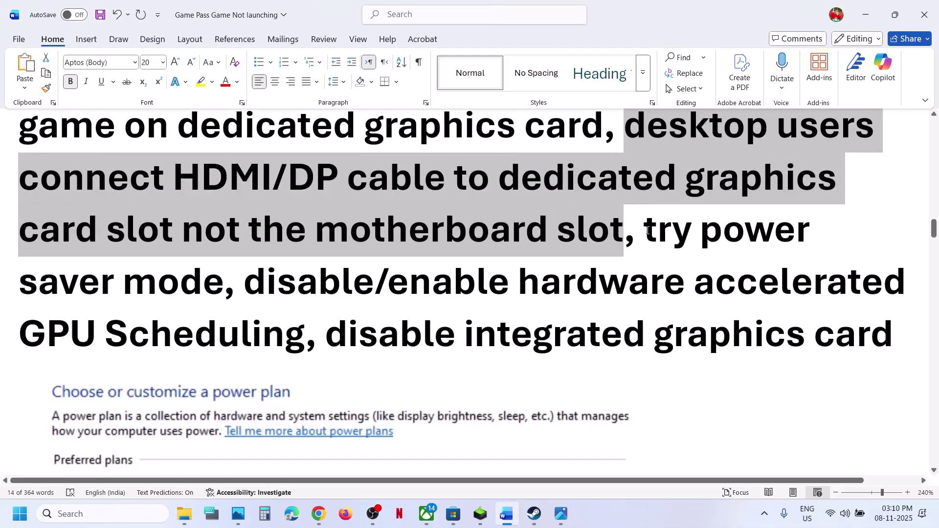
pyautogui.moveTo(647, 230); pyautogui.dragTo(277, 283)
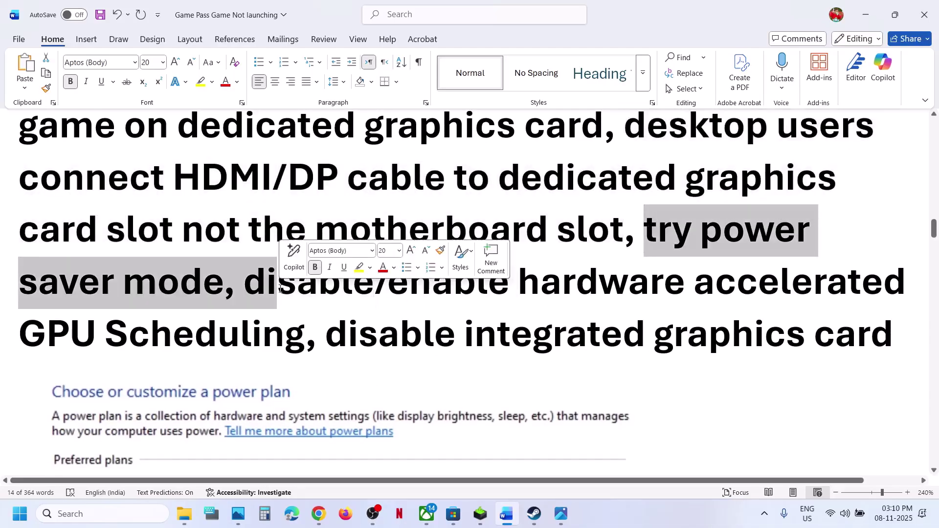
# - View the available power plans under Power Options in Control Panel, and close the window
pyautogui.click(118, 516)
pyautogui.write('control panel')
pyautogui.press('Return')
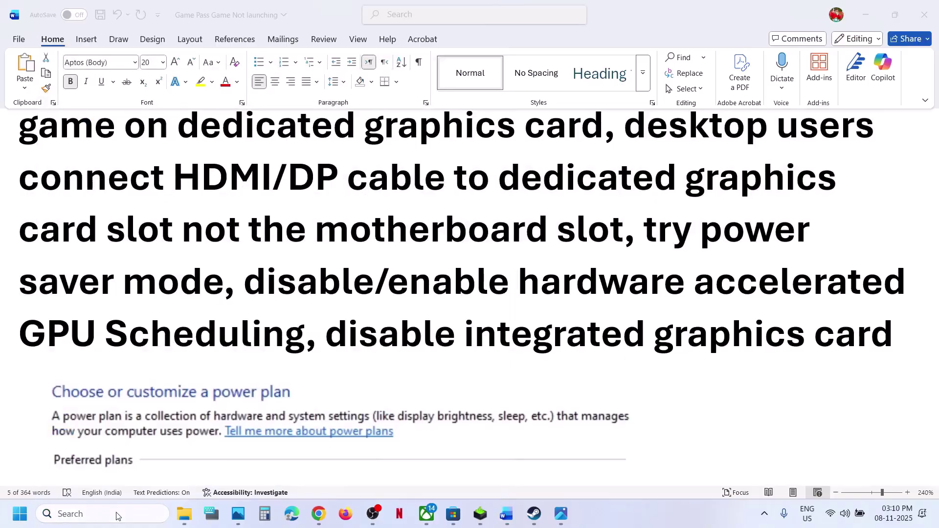
pyautogui.click(328, 181)
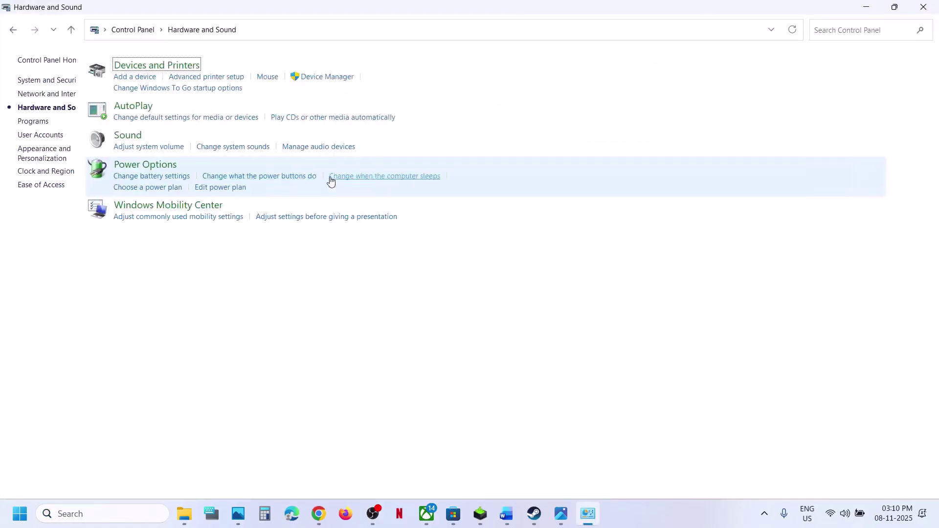
pyautogui.click(209, 170)
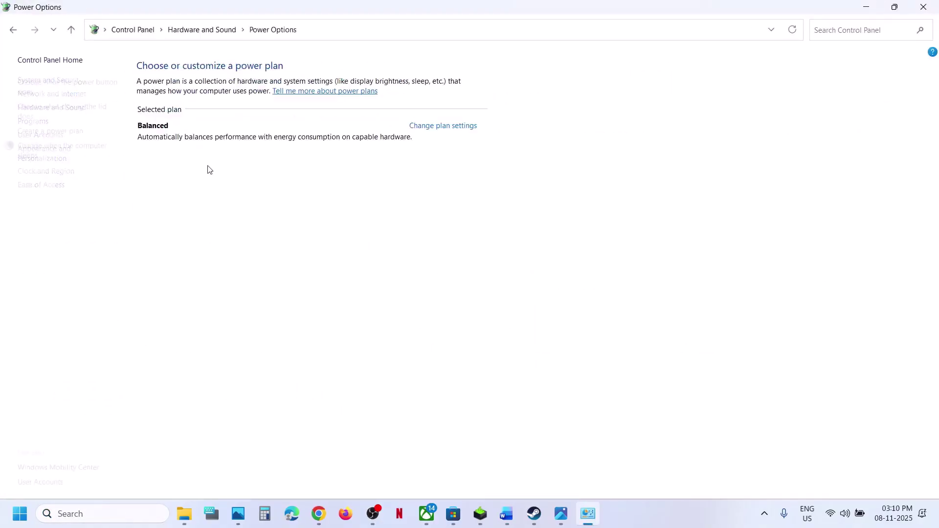
pyautogui.click(923, 7)
# - Examine the Power saver plan in the document's power plan picture, and glance at the Xbox app's Gaming Services Repair Tool
pyautogui.scroll(-3, 376, 303)
pyautogui.scroll(-4, 377, 303)
pyautogui.scroll(2, 379, 299)
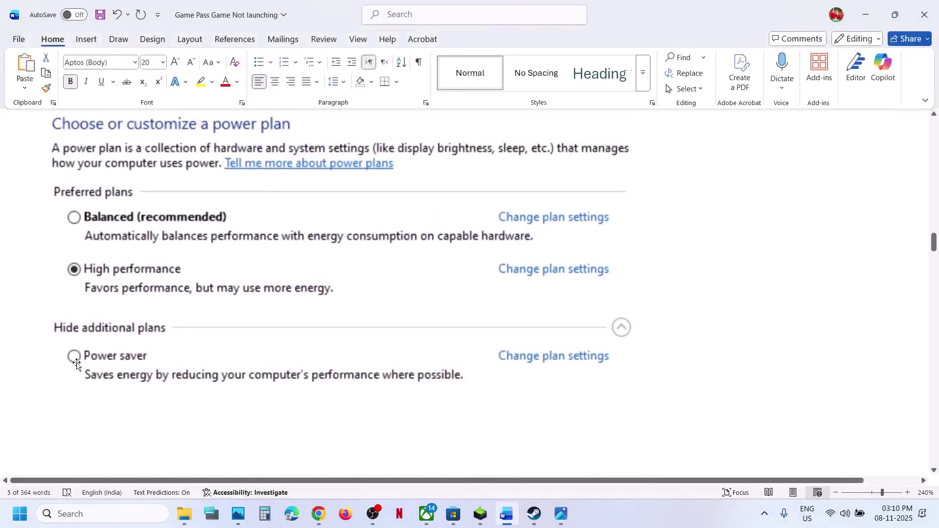
pyautogui.click(425, 516)
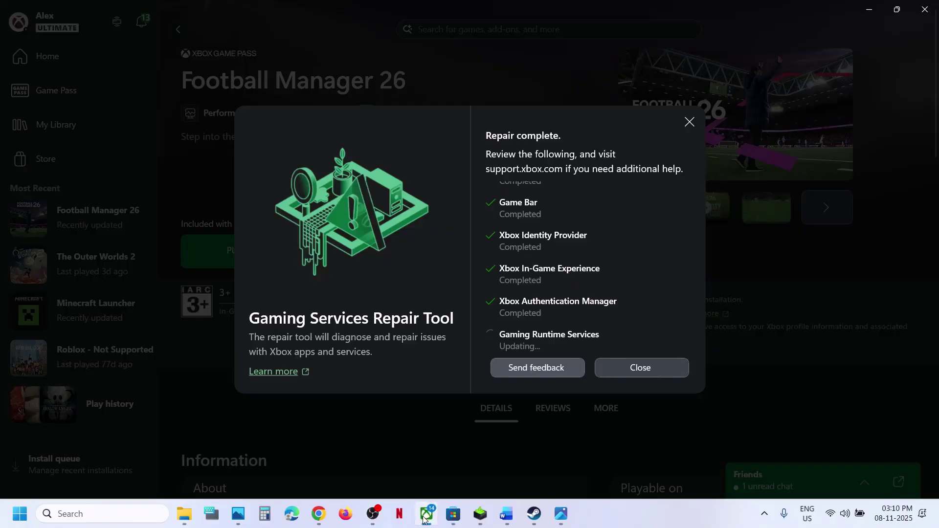
pyautogui.click(424, 515)
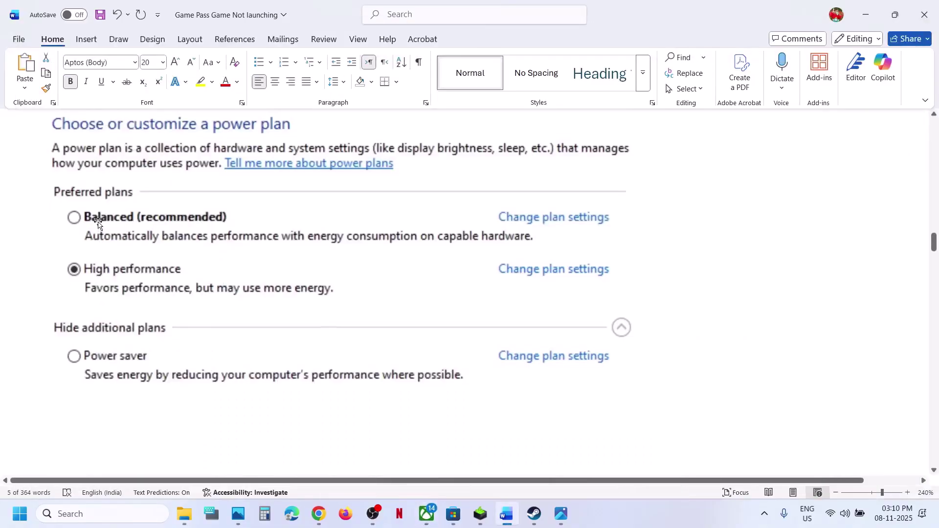
pyautogui.click(506, 521)
pyautogui.click(506, 521)
# - Highlight the GPU scheduling advice, and in Windows' advanced graphics settings turn Hardware-accelerated GPU scheduling on and back off
pyautogui.scroll(3, 425, 186)
pyautogui.moveTo(293, 178); pyautogui.dragTo(302, 239)
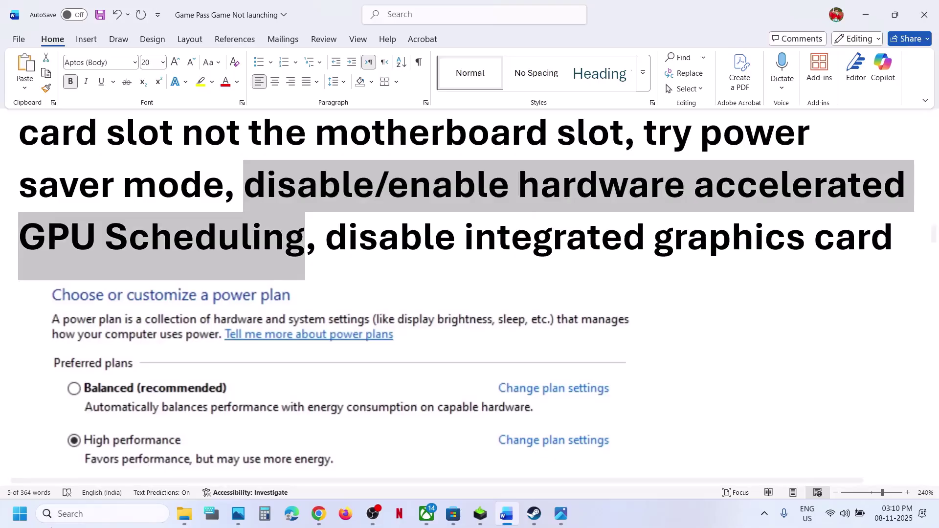
pyautogui.click(70, 513)
pyautogui.write('graphics settings')
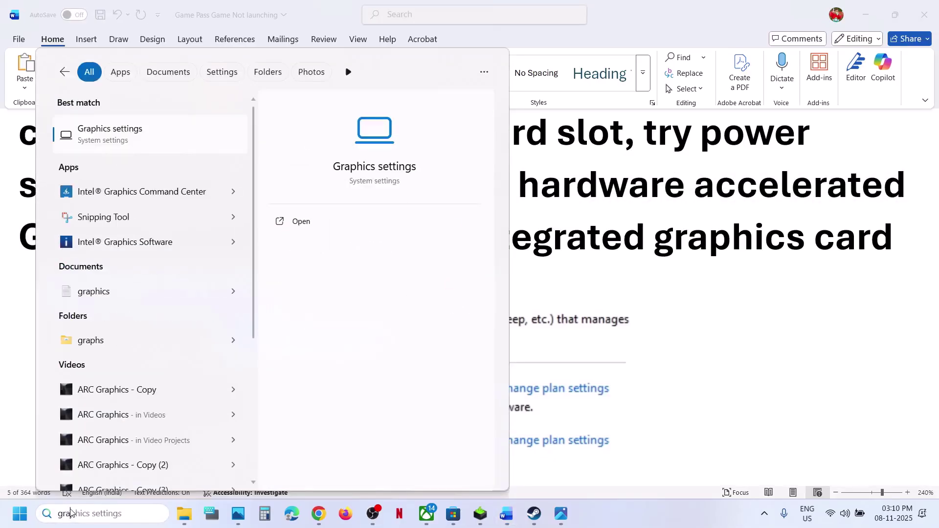
pyautogui.press('Return')
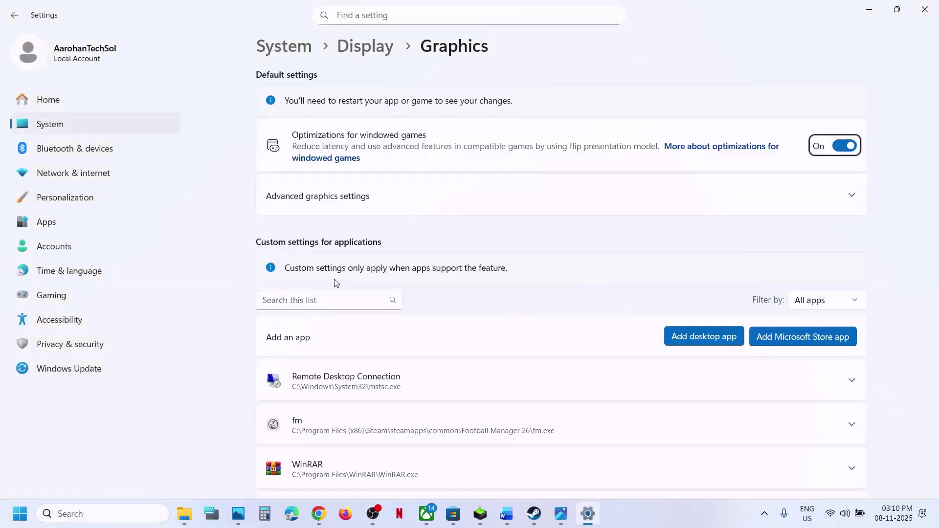
pyautogui.scroll(-1, 388, 358)
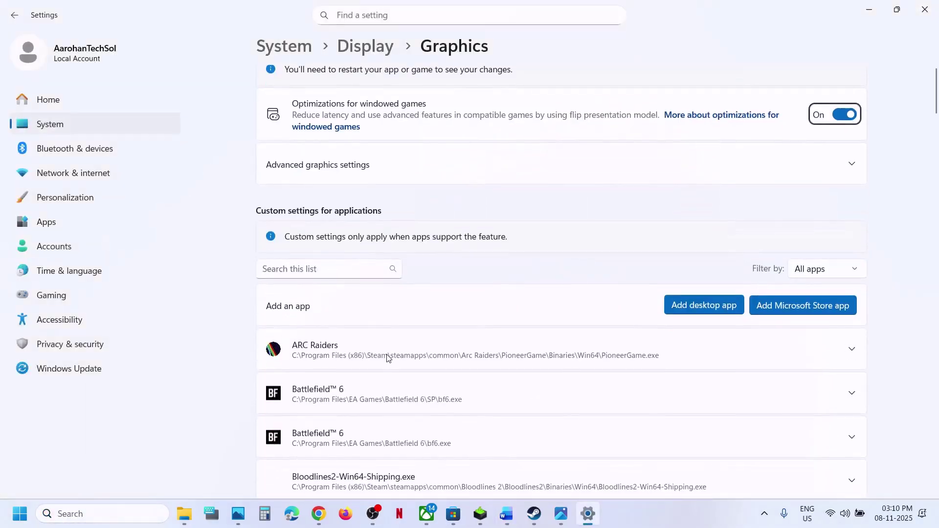
pyautogui.click(304, 169)
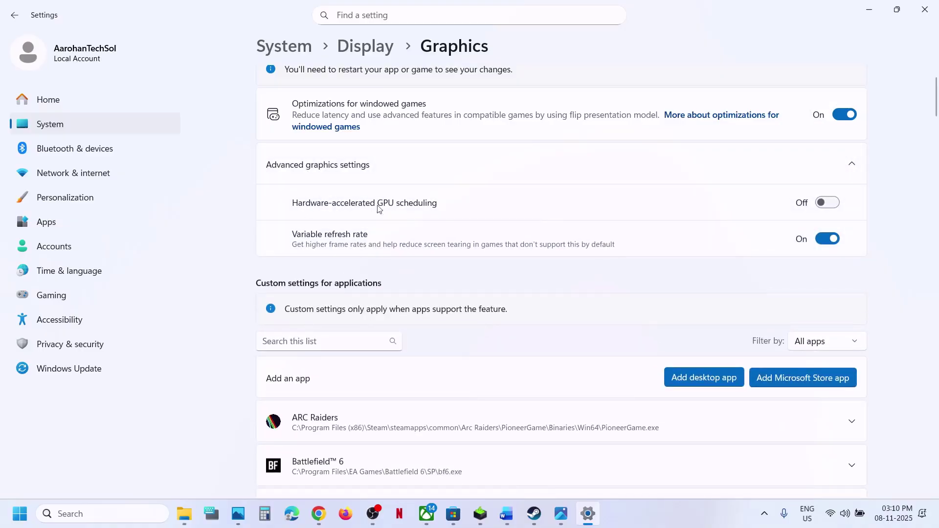
pyautogui.click(830, 207)
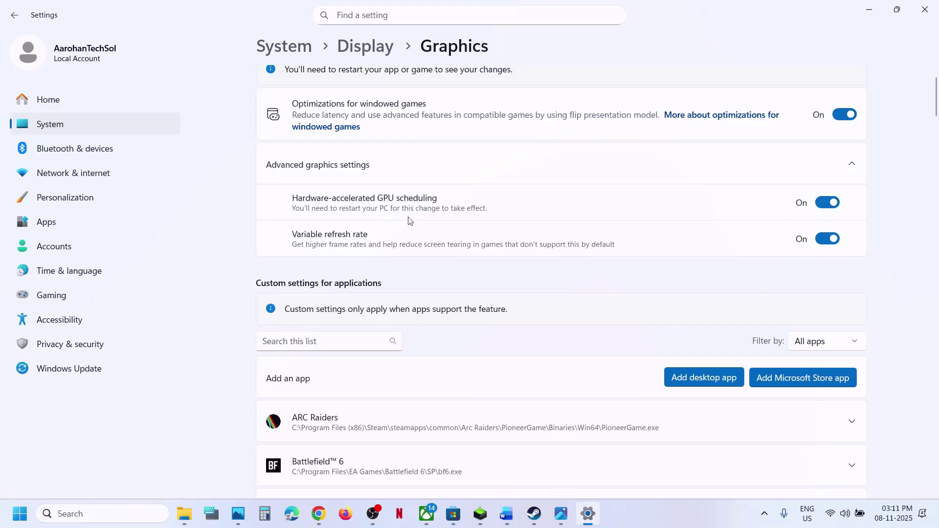
pyautogui.click(821, 204)
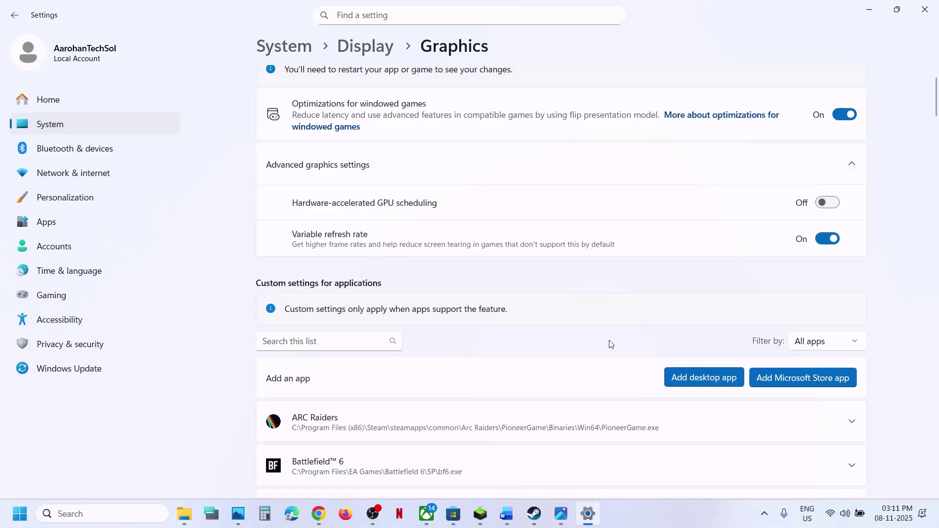
# - Highlight the integrated graphics advice, show the disable option for Intel(R) Iris(R) Xe Graphics in Device Manager, and dismiss it
pyautogui.click(507, 513)
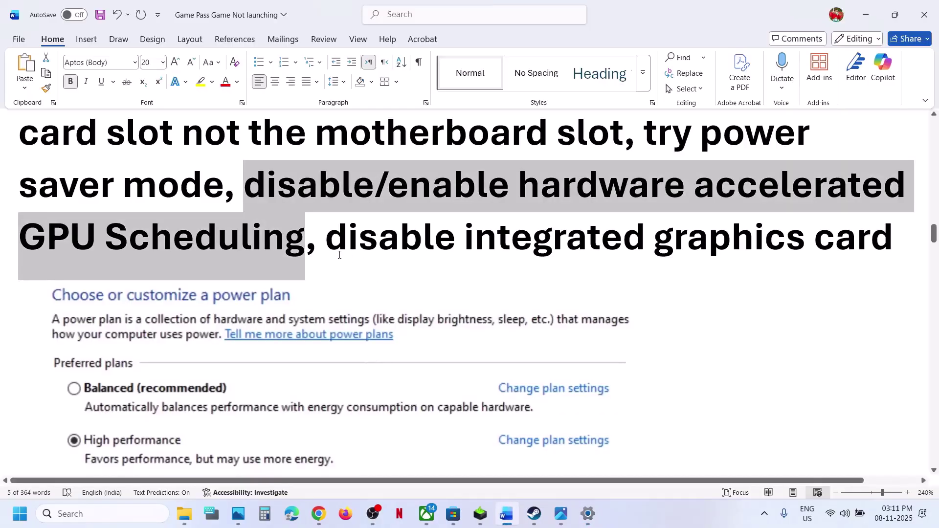
pyautogui.moveTo(325, 238); pyautogui.dragTo(893, 240)
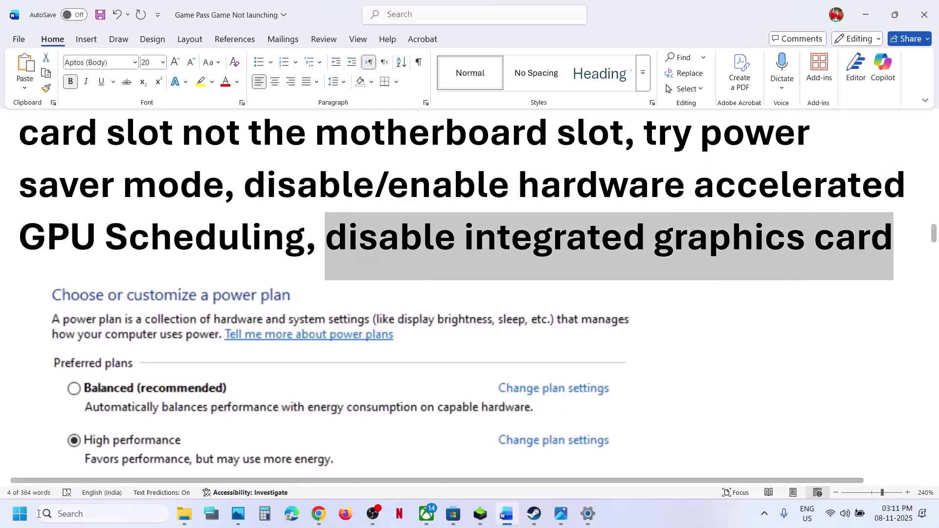
pyautogui.rightClick(20, 513)
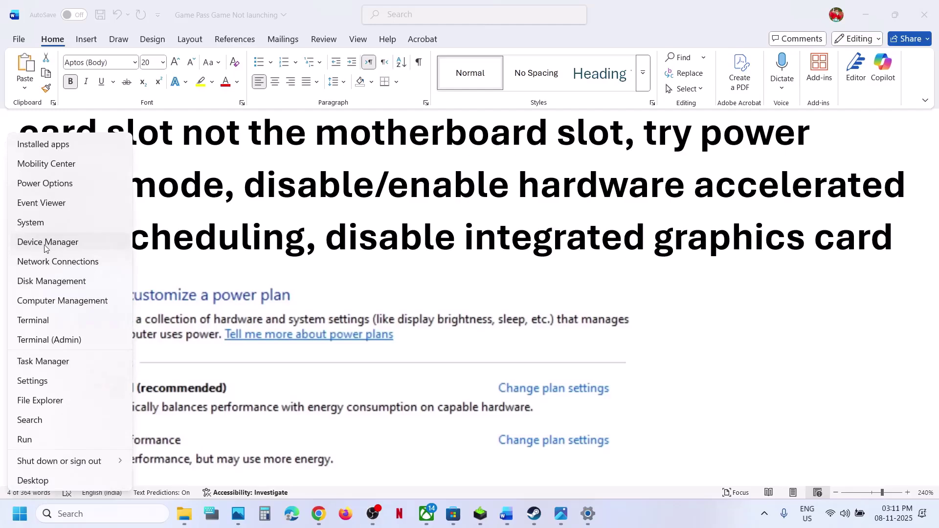
pyautogui.click(45, 245)
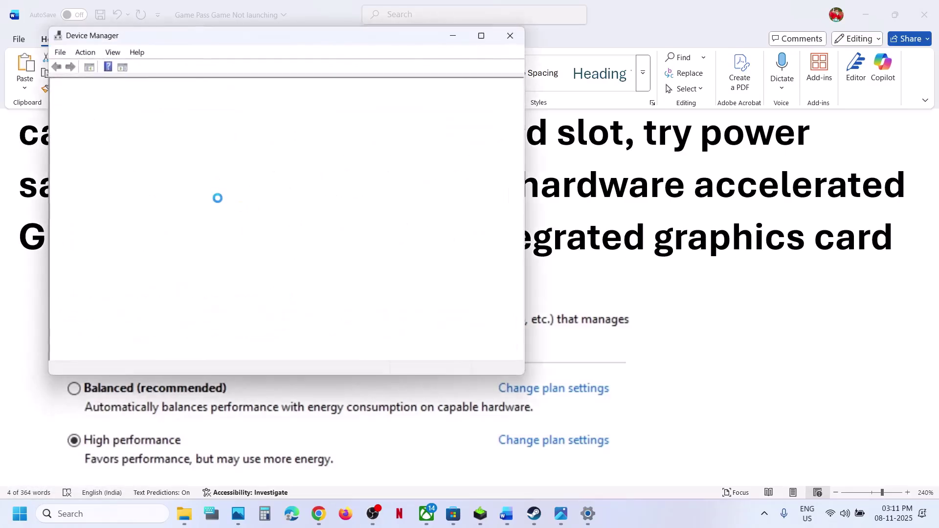
pyautogui.click(69, 184)
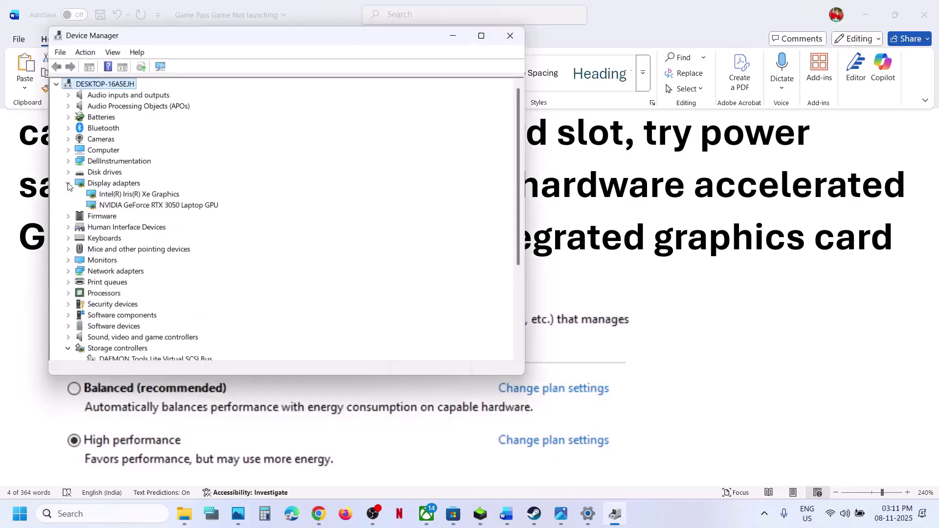
pyautogui.click(128, 196)
pyautogui.rightClick(128, 196)
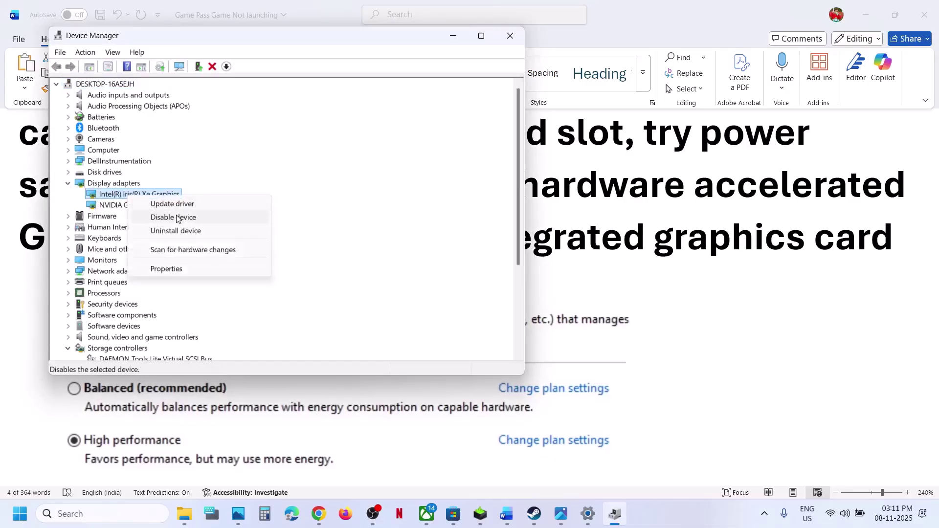
pyautogui.click(421, 247)
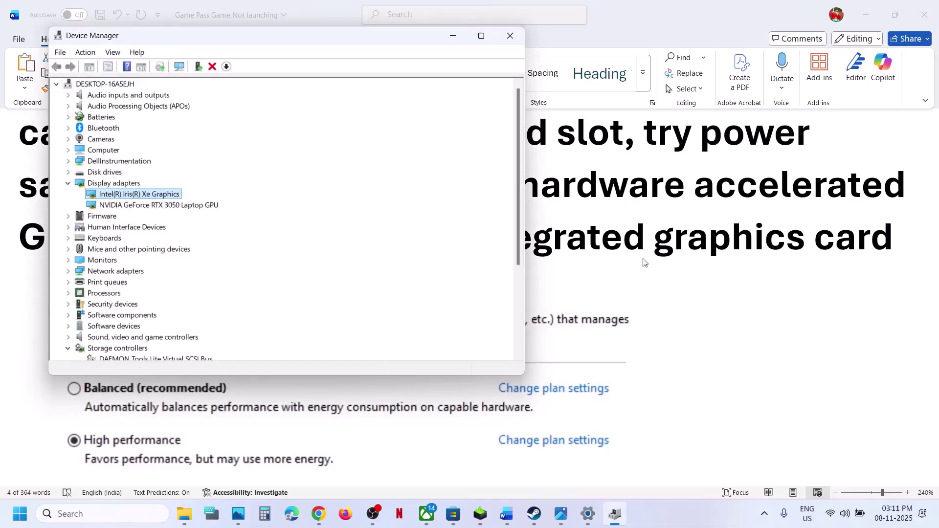
# - Show the Intel(R) Iris(R) Xe Graphics device options once more, close Device Manager, and go to the document's Step 7 on virtual memory
pyautogui.rightClick(150, 197)
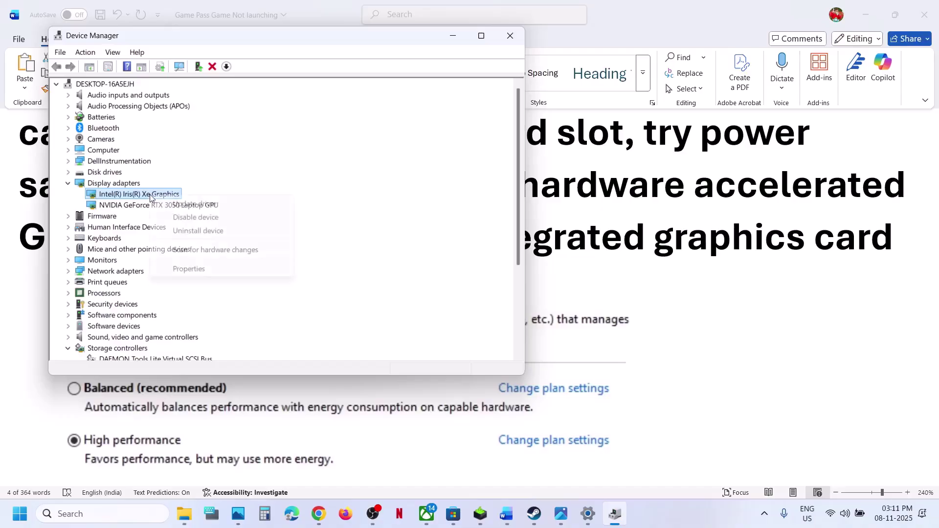
pyautogui.click(472, 205)
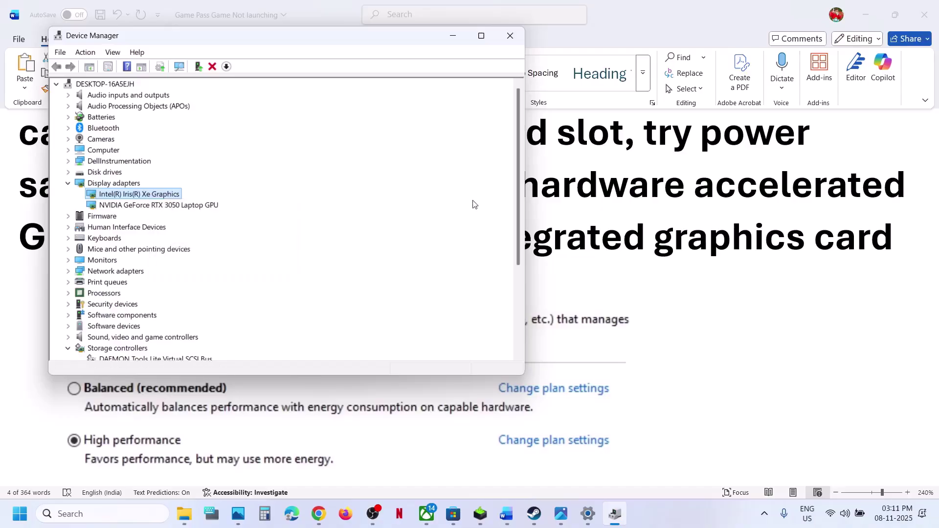
pyautogui.click(510, 35)
pyautogui.scroll(-5, 334, 306)
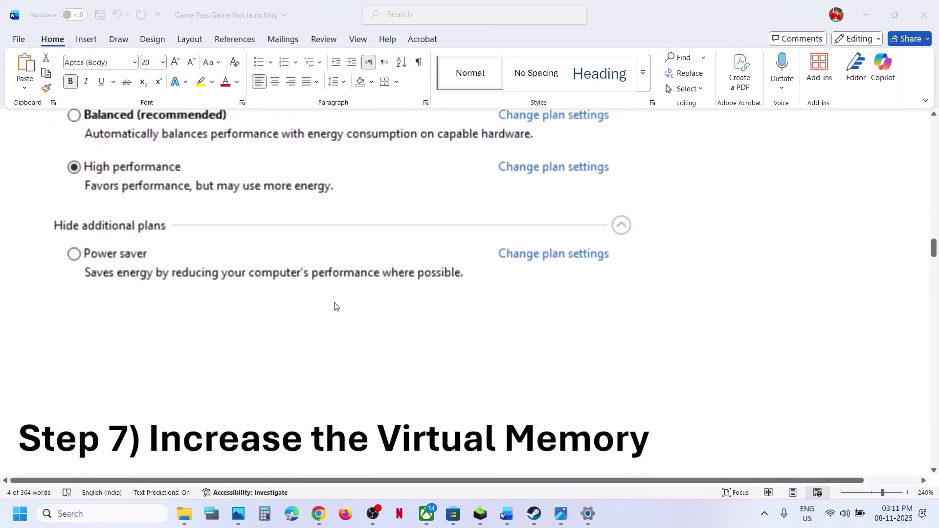
pyautogui.scroll(-5, 334, 306)
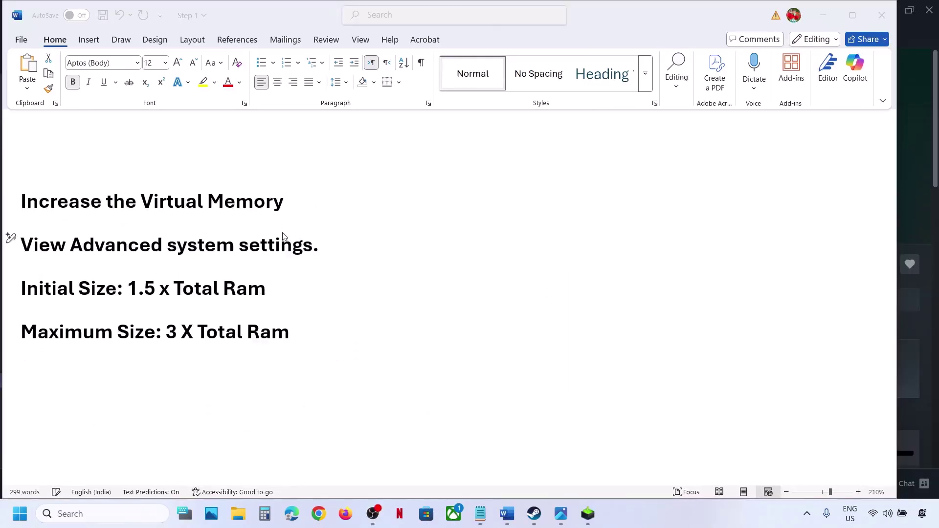
# - Copy "View Advanced system settings" from the document, find it with Windows search, and place the opened System Properties dialog beside the instructions
pyautogui.tripleClick(283, 237)
pyautogui.rightClick(177, 259)
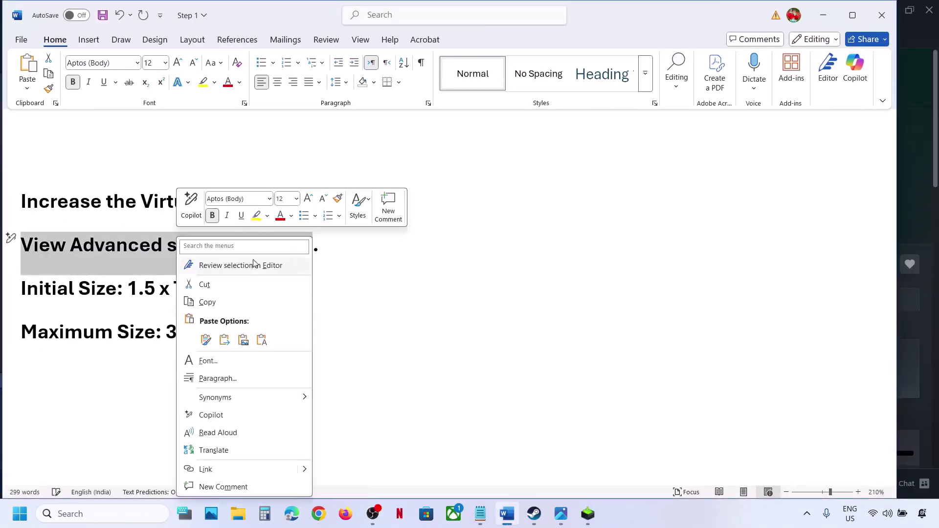
pyautogui.click(220, 302)
pyautogui.click(97, 513)
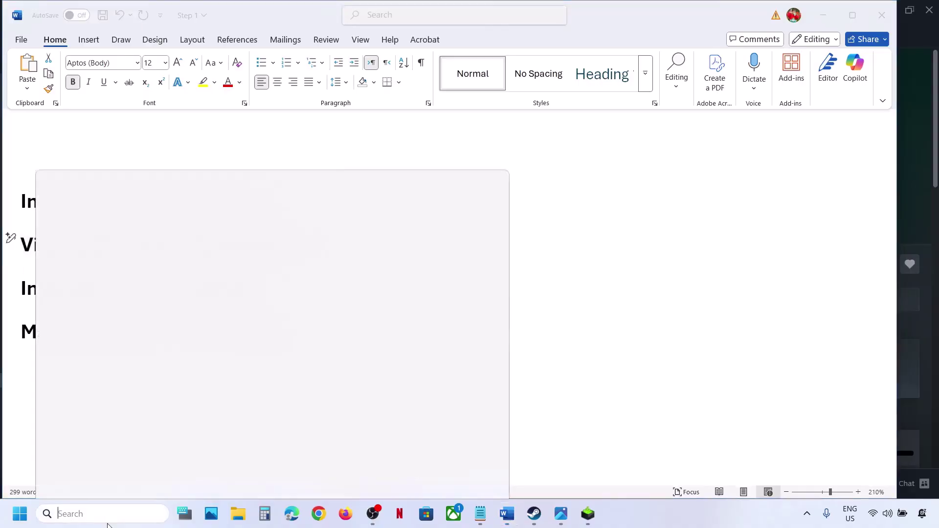
pyautogui.hotkey('ctrl', 'v')
pyautogui.click(157, 140)
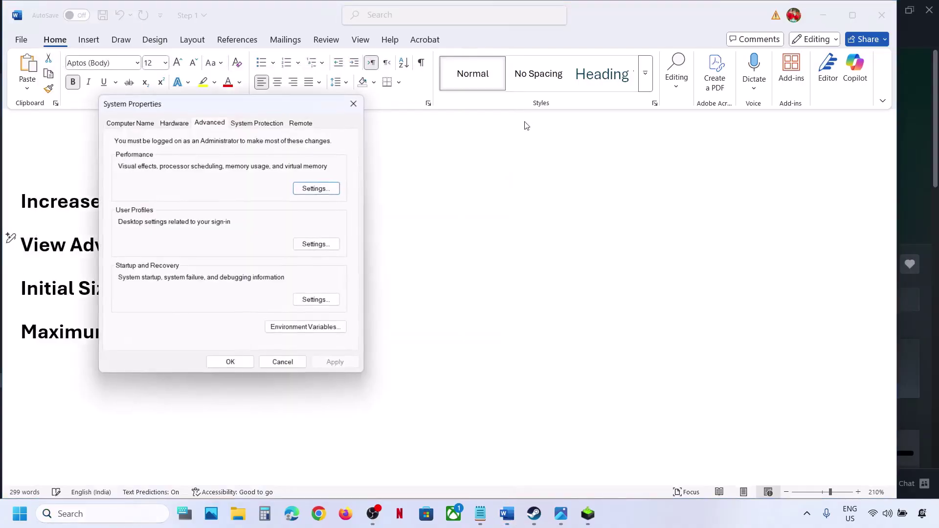
pyautogui.moveTo(274, 109); pyautogui.dragTo(765, 152)
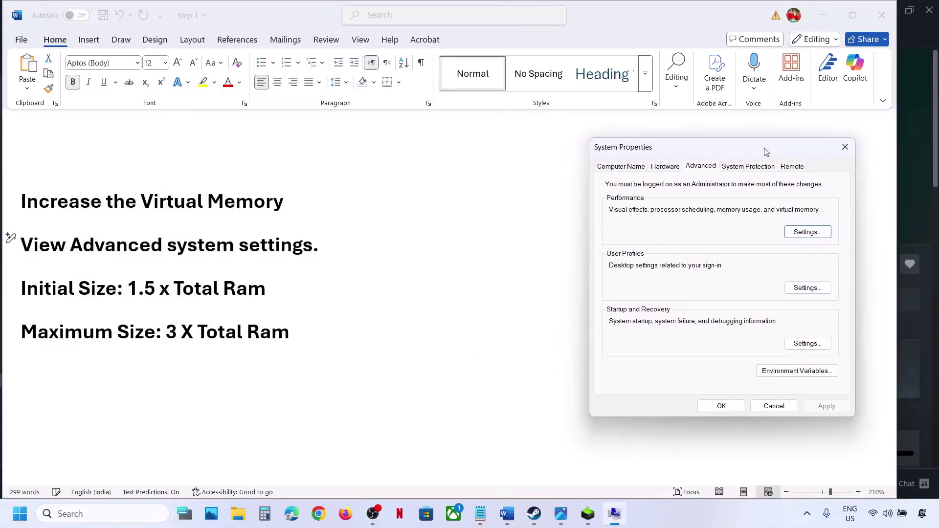
# - In the advanced performance options' Virtual Memory settings, turn off automatic paging file management and choose a custom size for drive C:
pyautogui.click(821, 234)
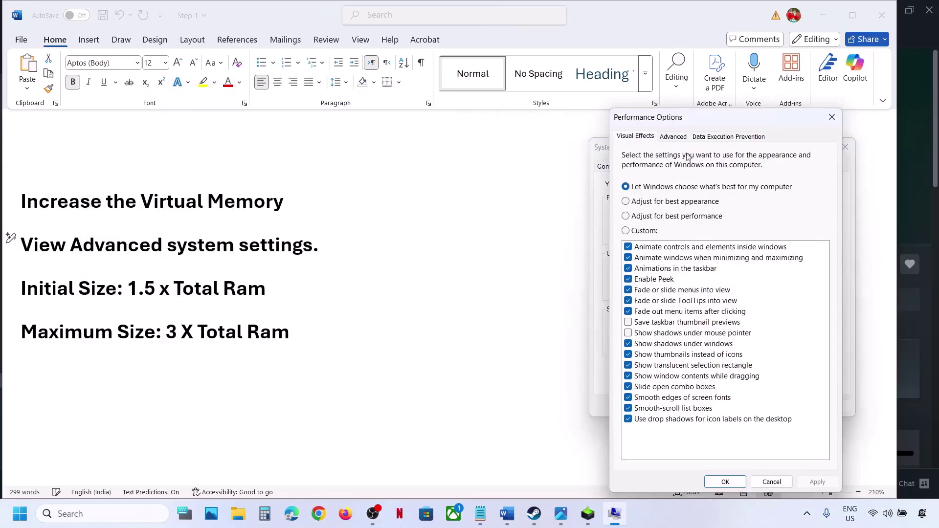
pyautogui.click(671, 138)
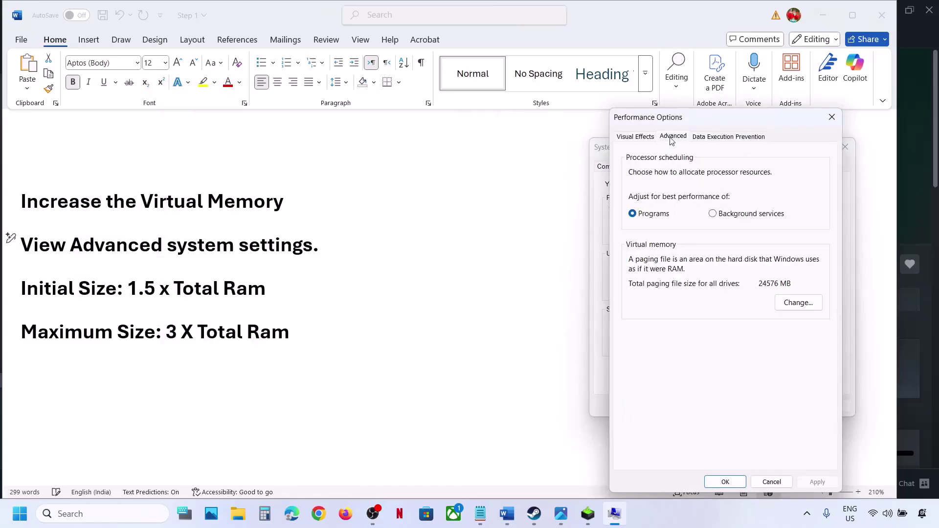
pyautogui.click(800, 300)
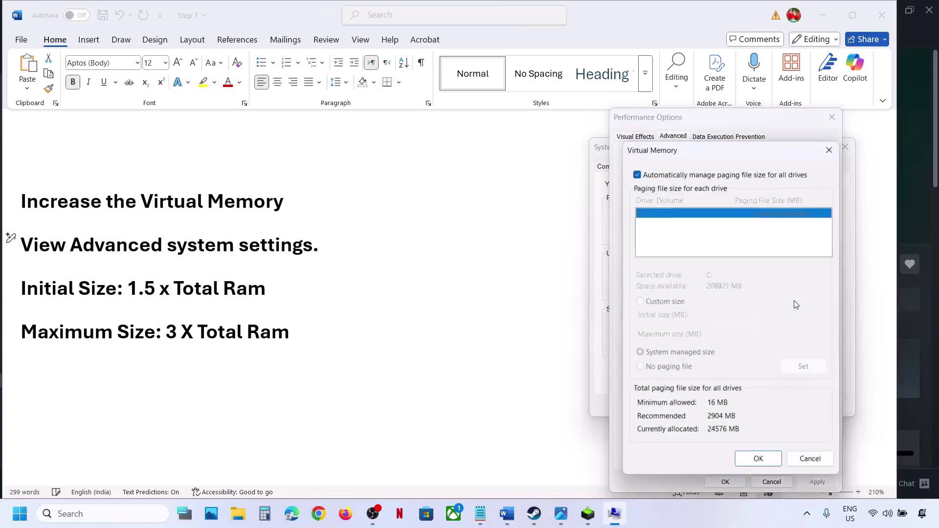
pyautogui.click(636, 173)
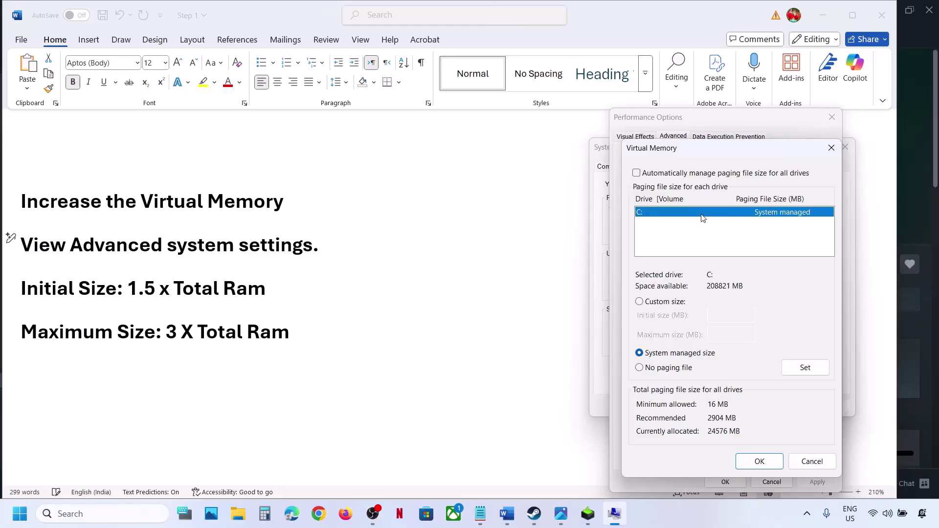
pyautogui.click(640, 302)
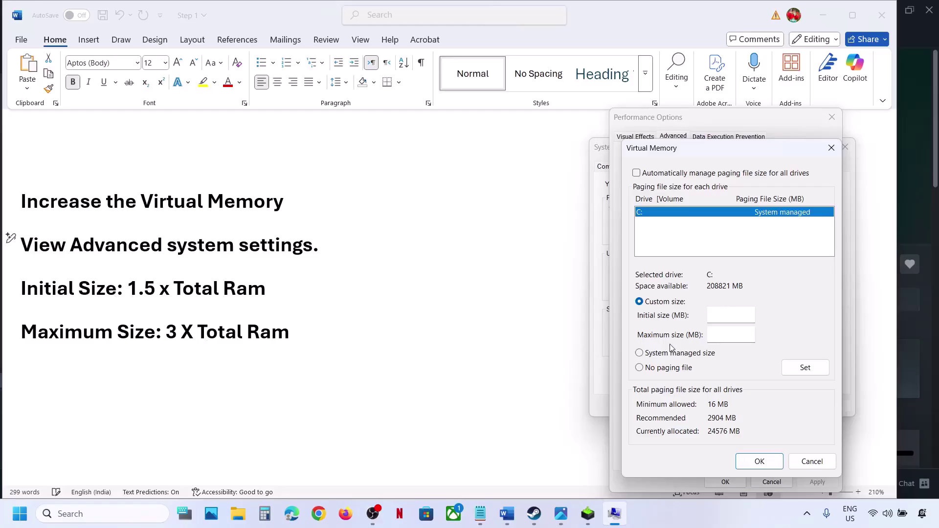
# - Check the installed RAM in the device specifications on Windows Settings' About page, and close Settings
pyautogui.press('super+i')
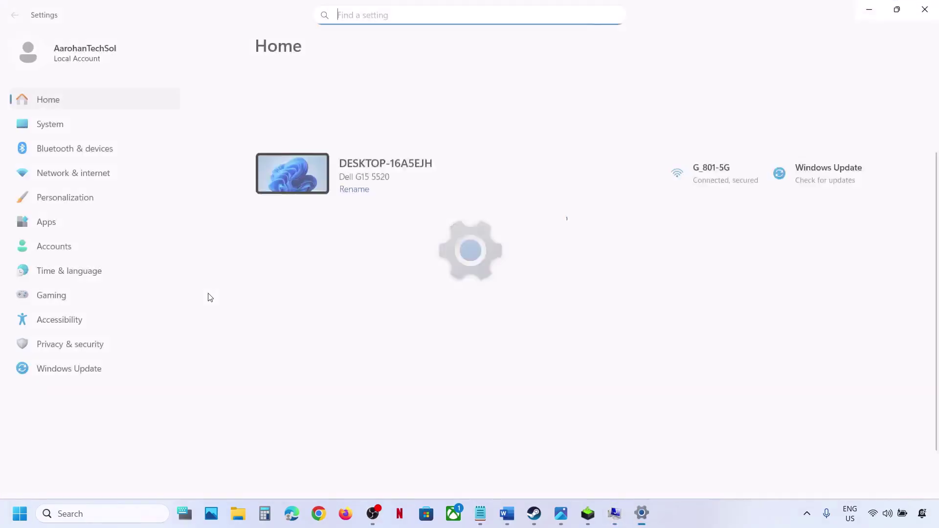
pyautogui.click(70, 130)
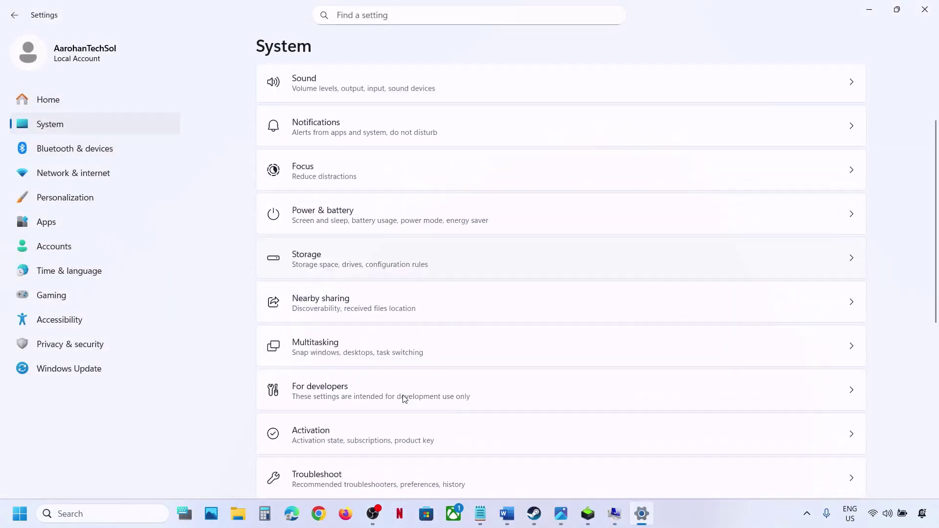
pyautogui.scroll(-7, 364, 454)
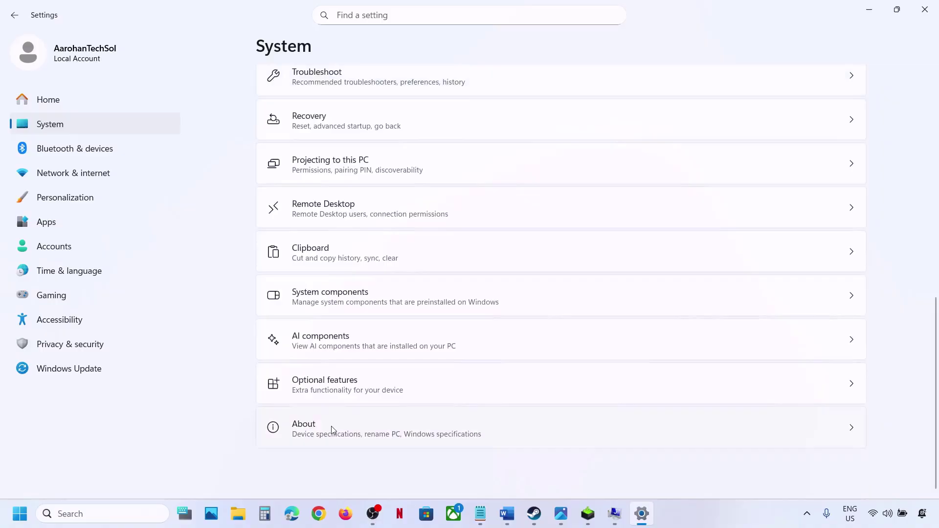
pyautogui.click(332, 429)
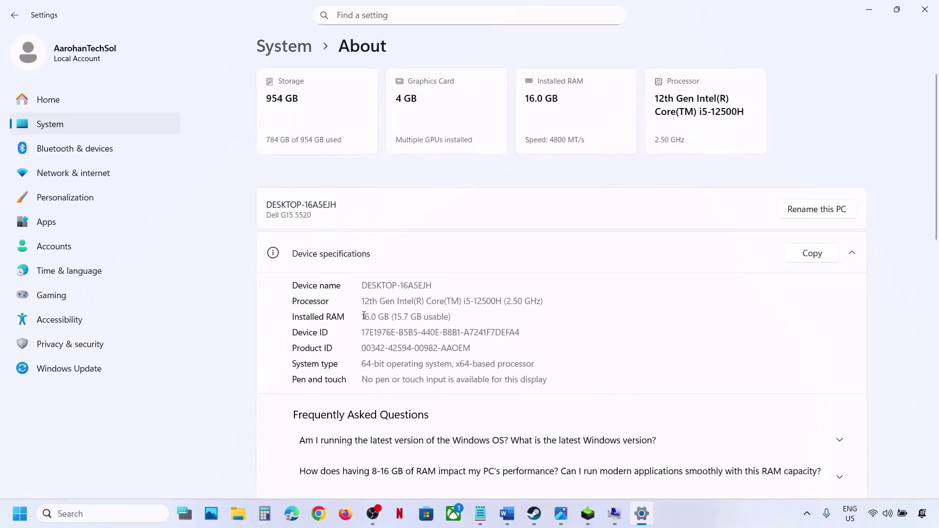
pyautogui.moveTo(363, 316); pyautogui.dragTo(389, 316)
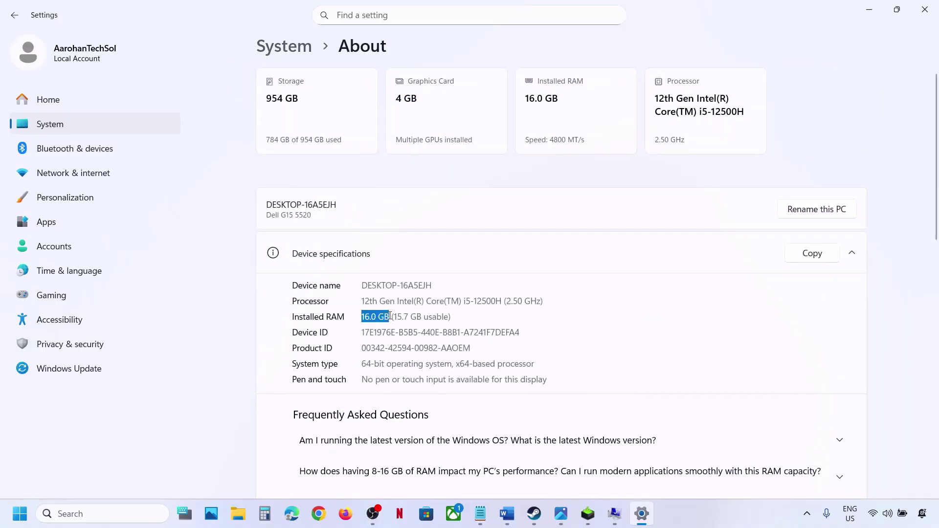
pyautogui.click(924, 11)
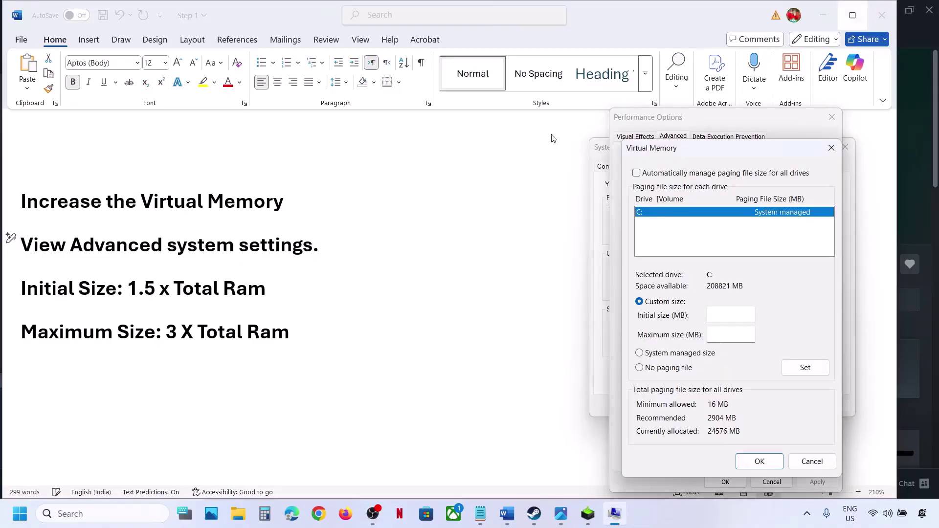
# - Calculate 16 × 1024 × 1.5 in Calculator and set the paging file's initial size to 24576 MB
pyautogui.click(265, 513)
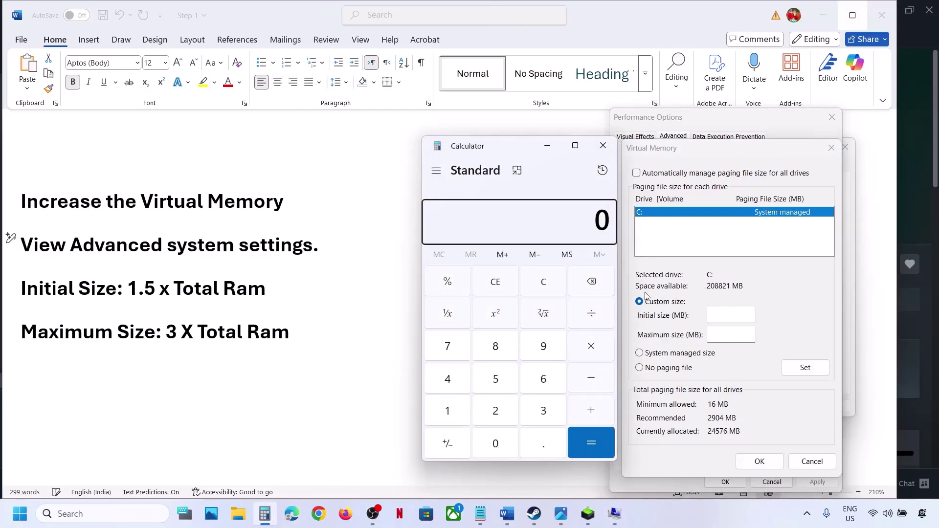
pyautogui.click(547, 286)
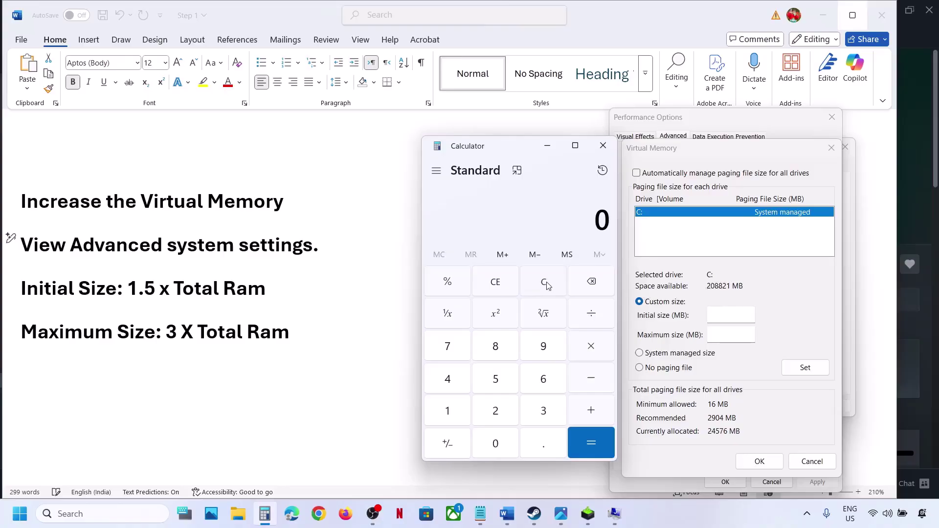
pyautogui.write('16 × 1024')
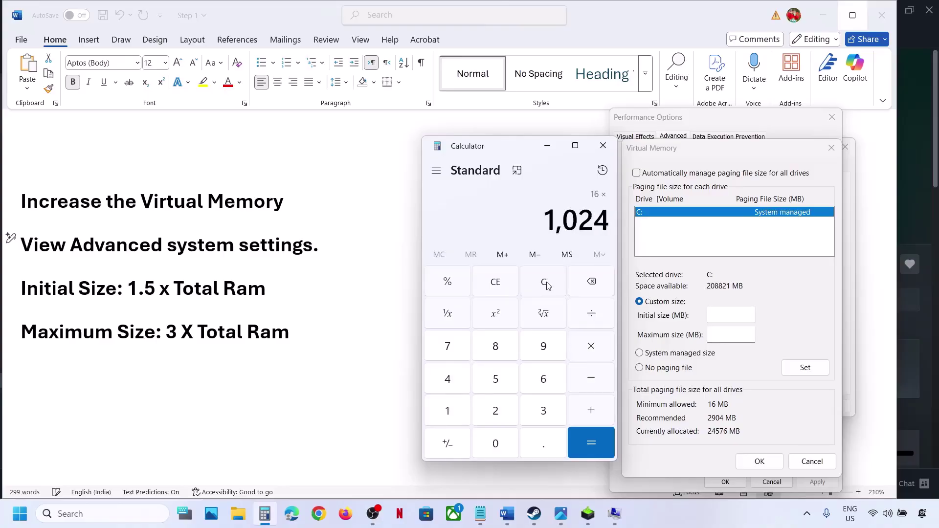
pyautogui.press('Return')
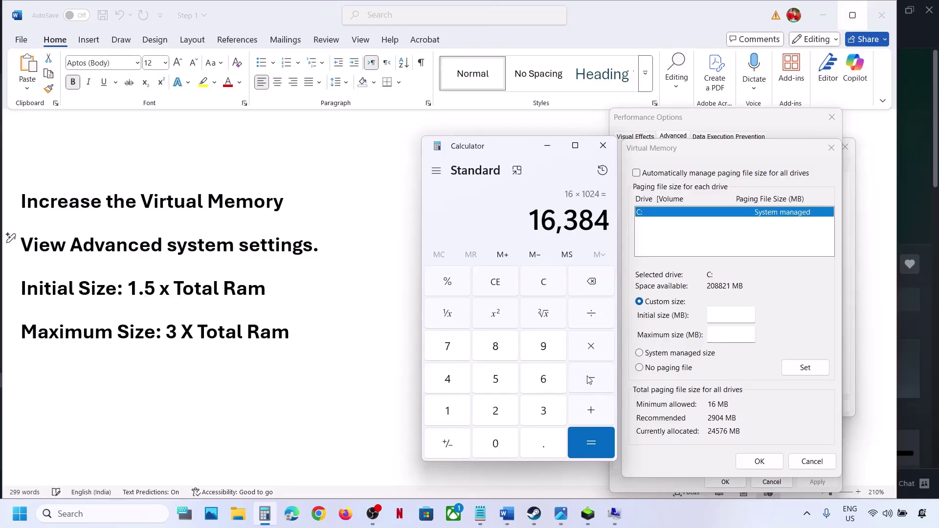
pyautogui.click(595, 352)
pyautogui.write('1.5')
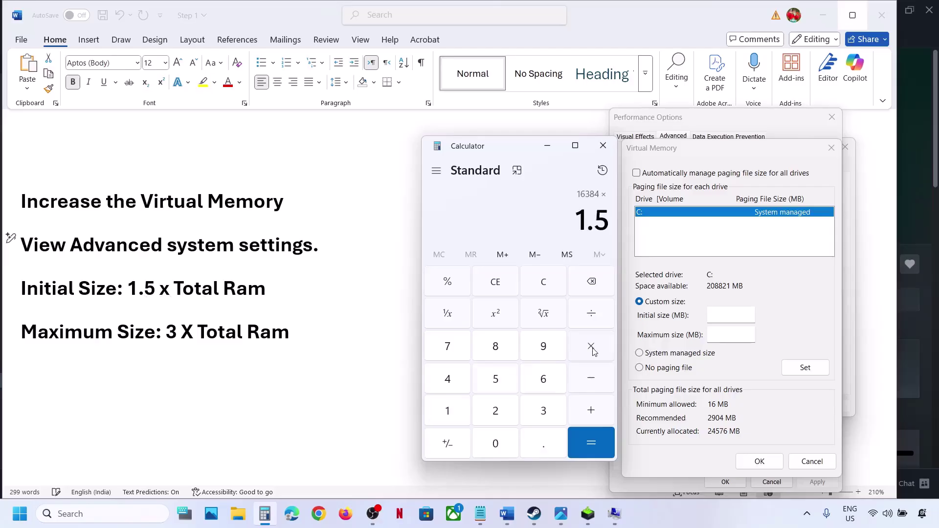
pyautogui.press('Return')
pyautogui.click(734, 316)
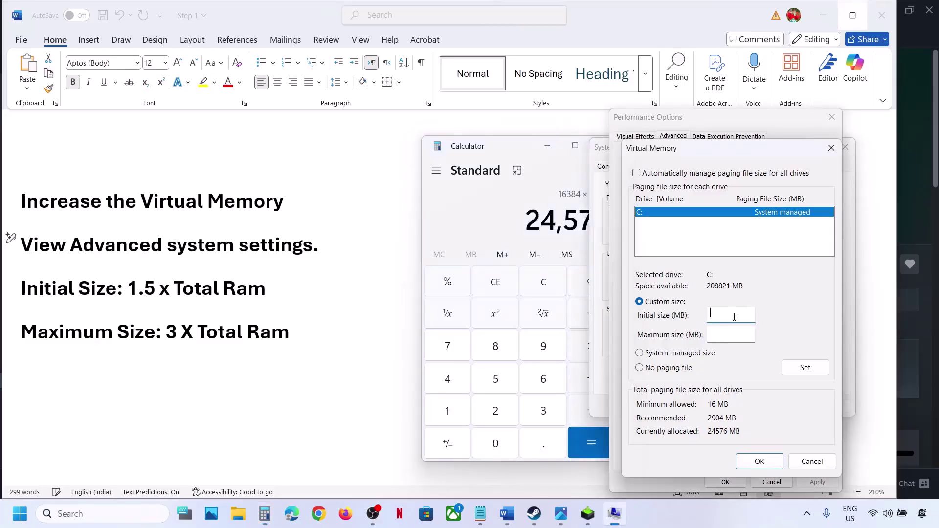
pyautogui.write('24576')
# - Calculate 16 × 1024 × 3 in Calculator and set the paging file's maximum size to 49152 MB
pyautogui.click(732, 332)
pyautogui.click(544, 285)
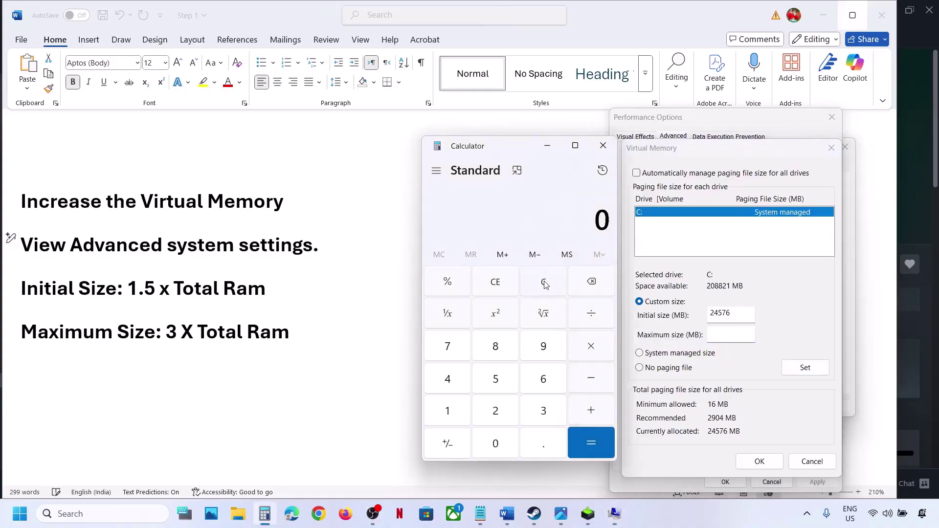
pyautogui.write('16 × 1024')
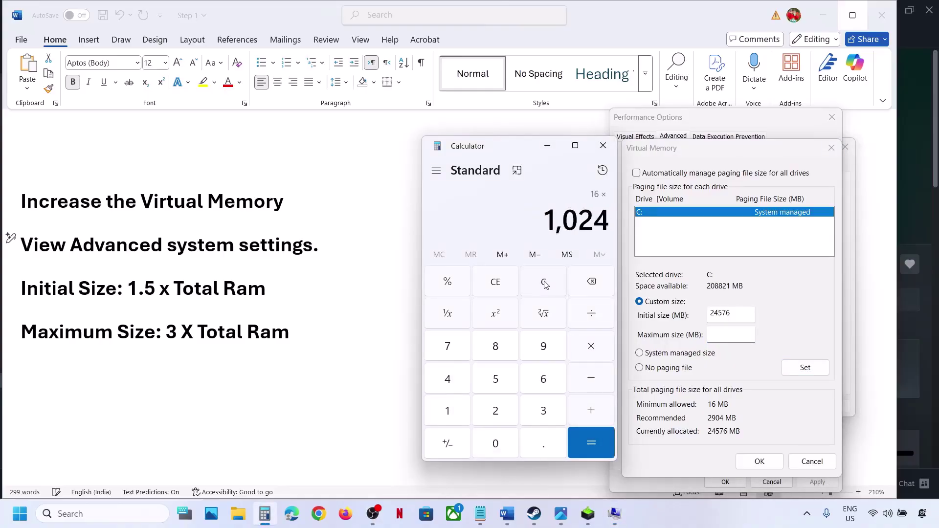
pyautogui.press('Return')
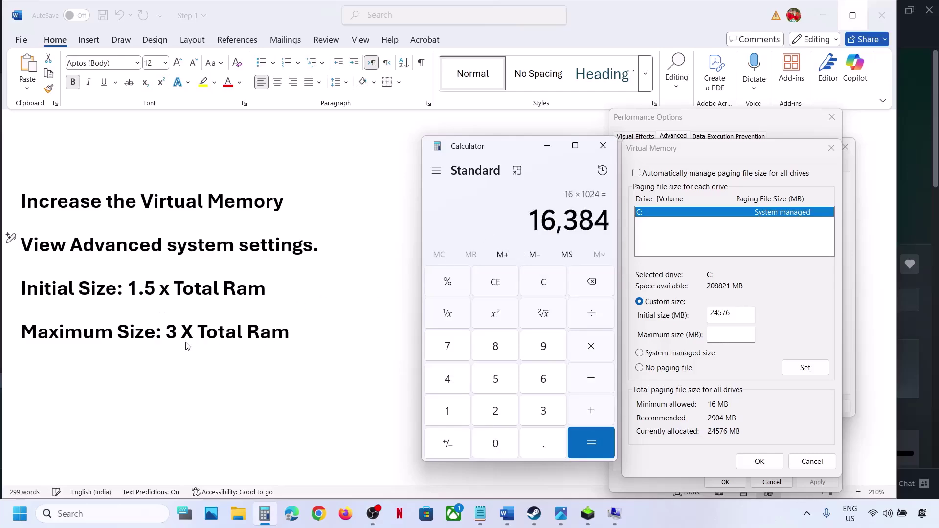
pyautogui.click(595, 357)
pyautogui.write('384 ×')
pyautogui.press('Return')
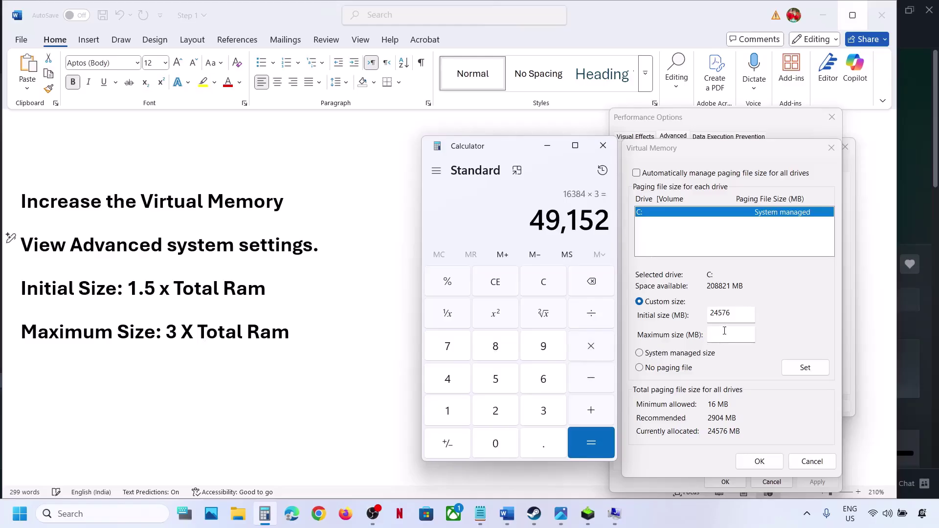
pyautogui.click(724, 331)
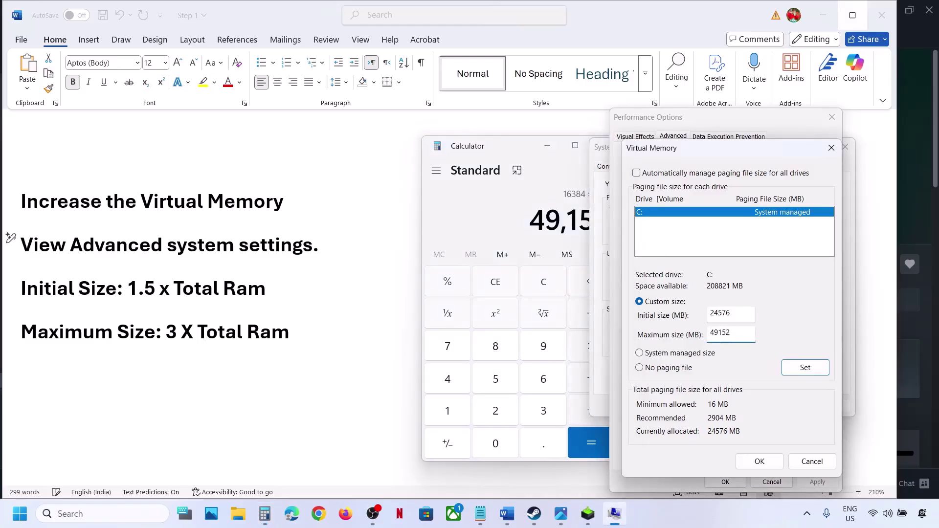
# - Apply the custom paging file size to drive C: and confirm the Virtual Memory, Performance Options and System Properties dialogs
pyautogui.click(804, 371)
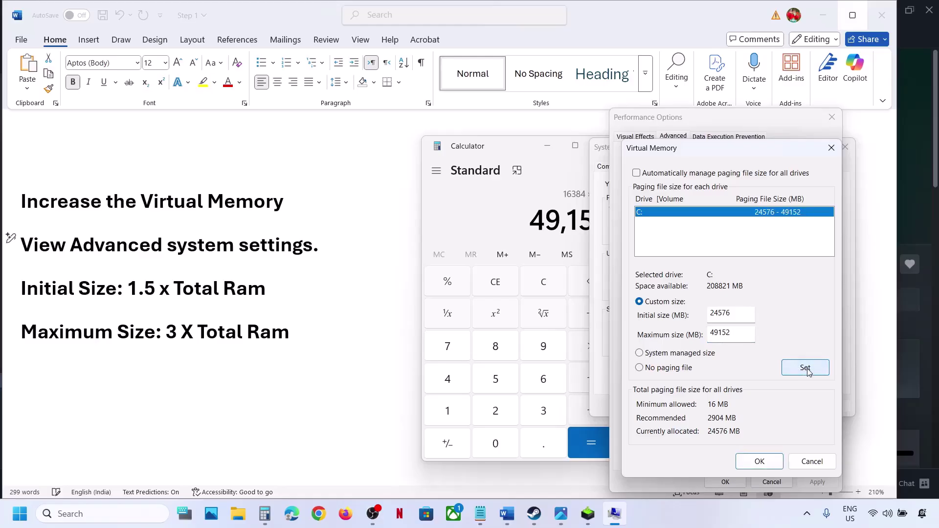
pyautogui.click(764, 460)
pyautogui.click(725, 483)
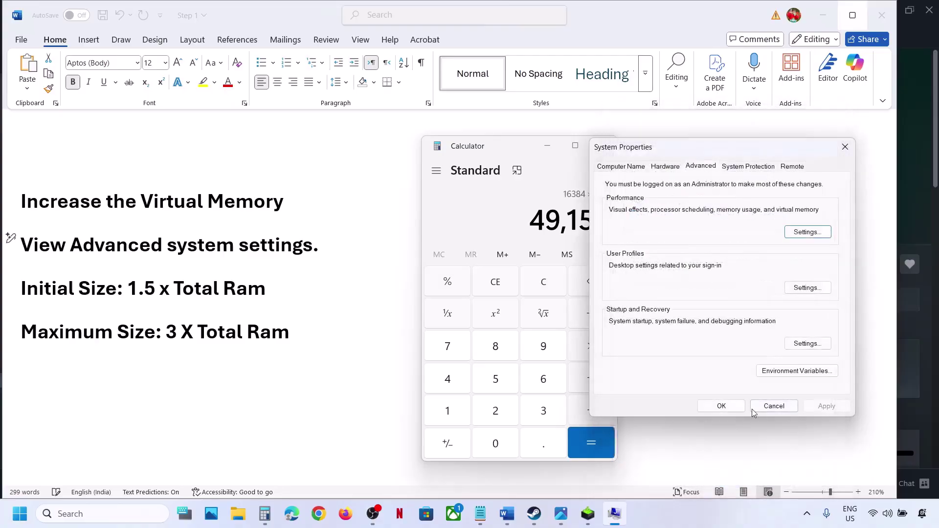
pyautogui.click(722, 407)
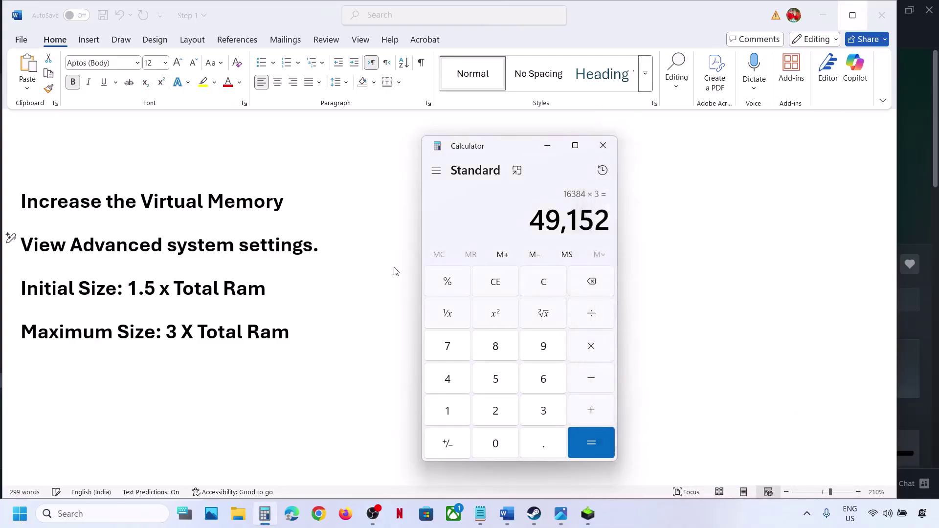
# - Copy "View Advanced system settings" from the notes, search Windows for it, and open the Virtual Memory settings
pyautogui.tripleClick(313, 245)
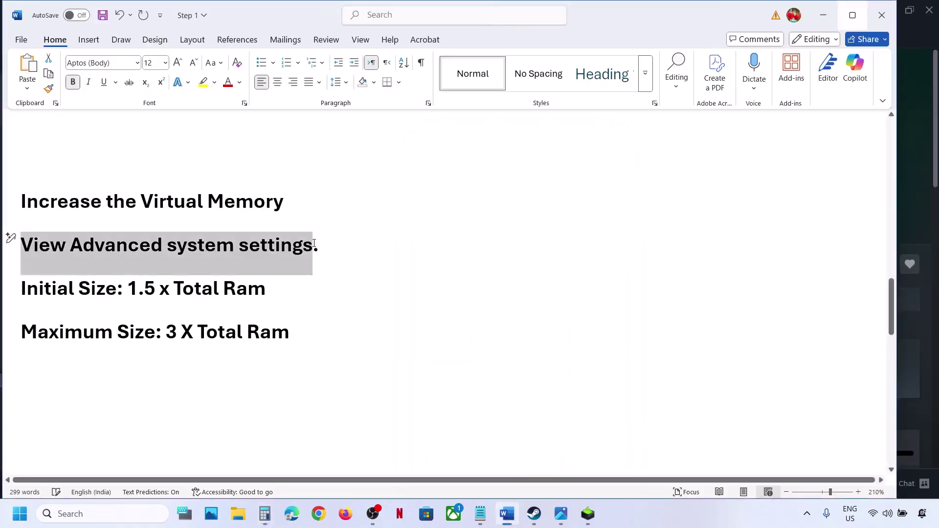
pyautogui.hotkey('ctrl', 'c')
pyautogui.click(102, 514)
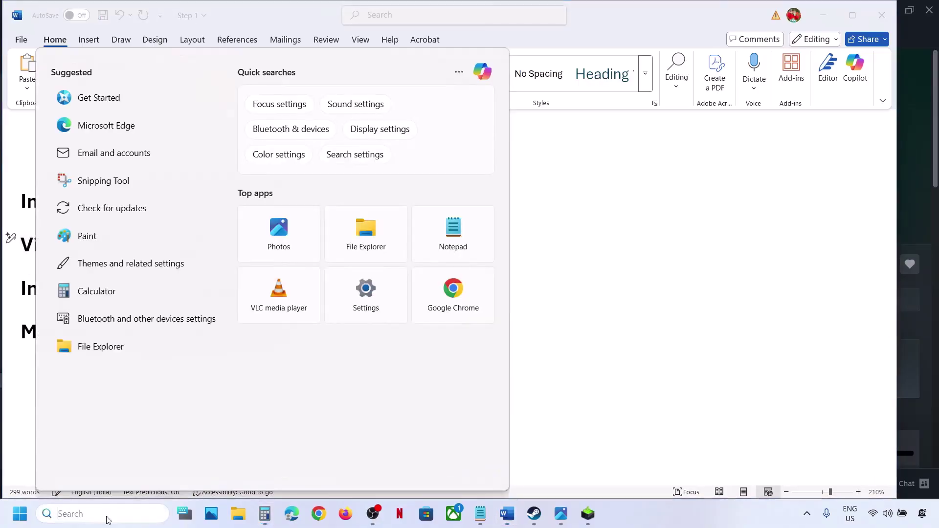
pyautogui.hotkey('ctrl', 'v')
pyautogui.click(138, 141)
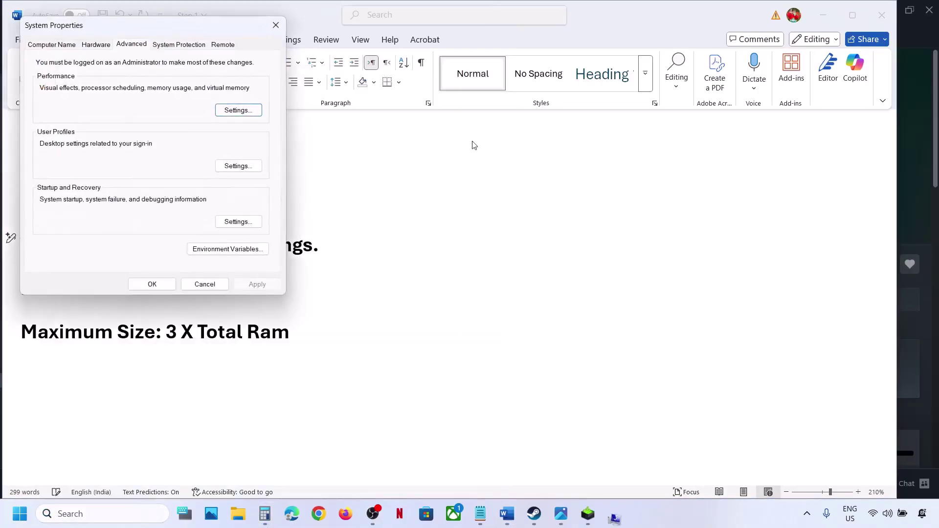
pyautogui.click(228, 111)
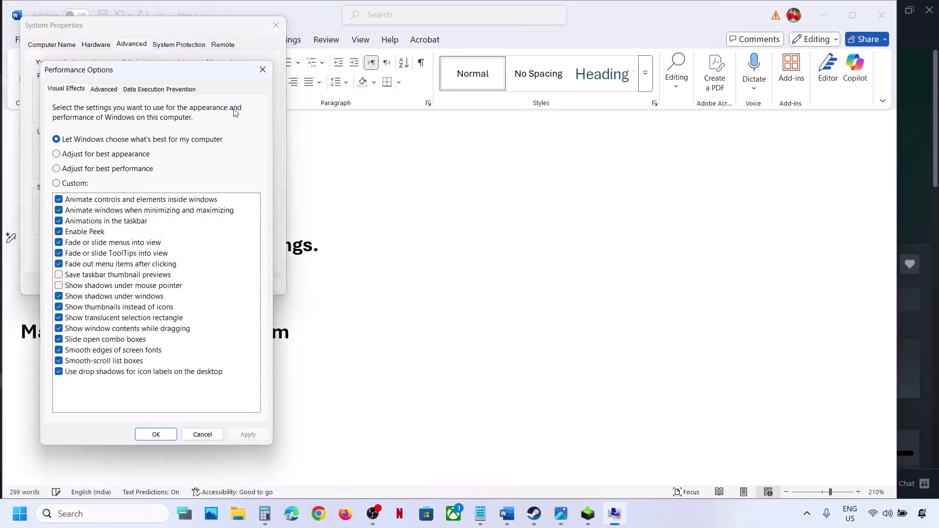
pyautogui.click(113, 92)
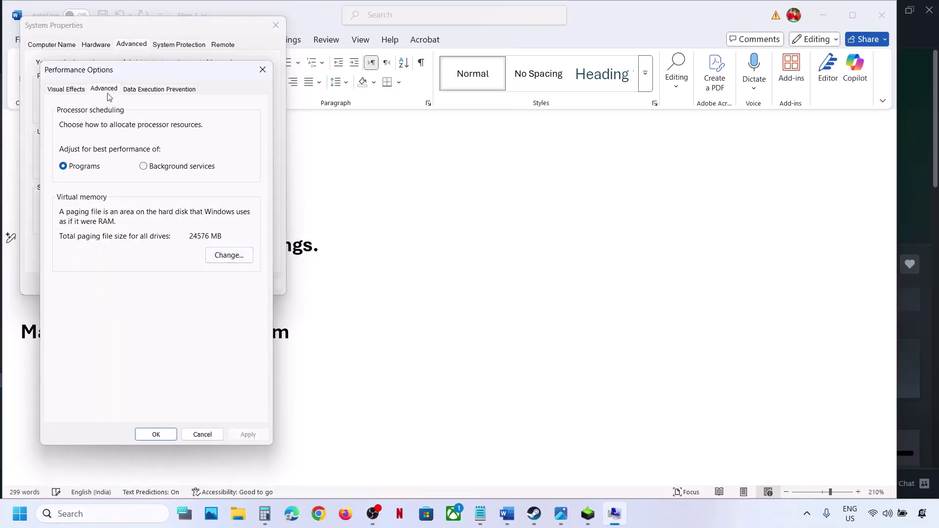
pyautogui.click(228, 256)
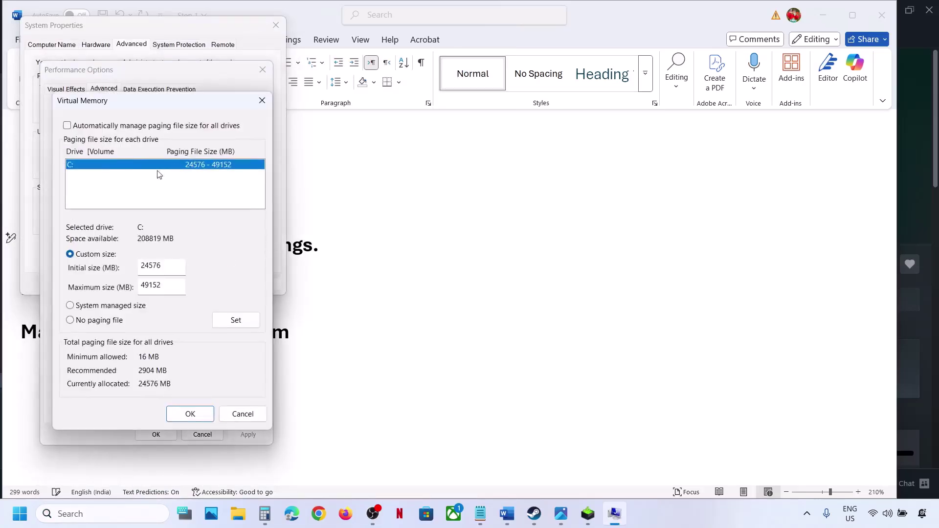
# - Set drive C:'s paging file to System managed size, confirm the open dialogs, and dismiss the restart prompt without restarting
pyautogui.click(70, 306)
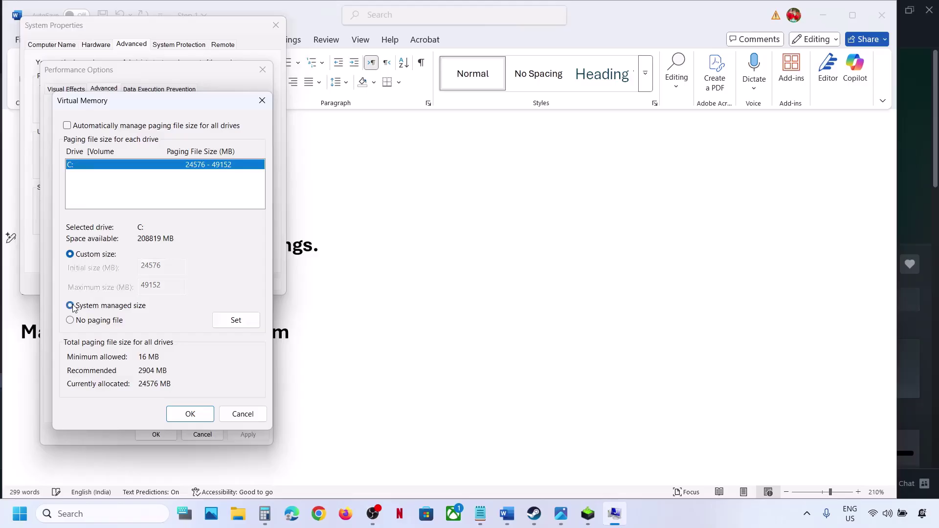
pyautogui.click(229, 322)
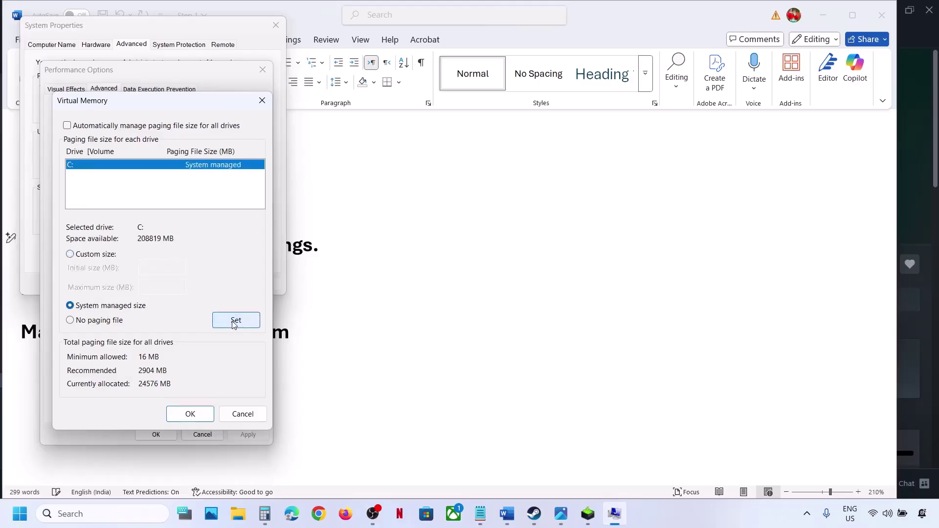
pyautogui.click(192, 415)
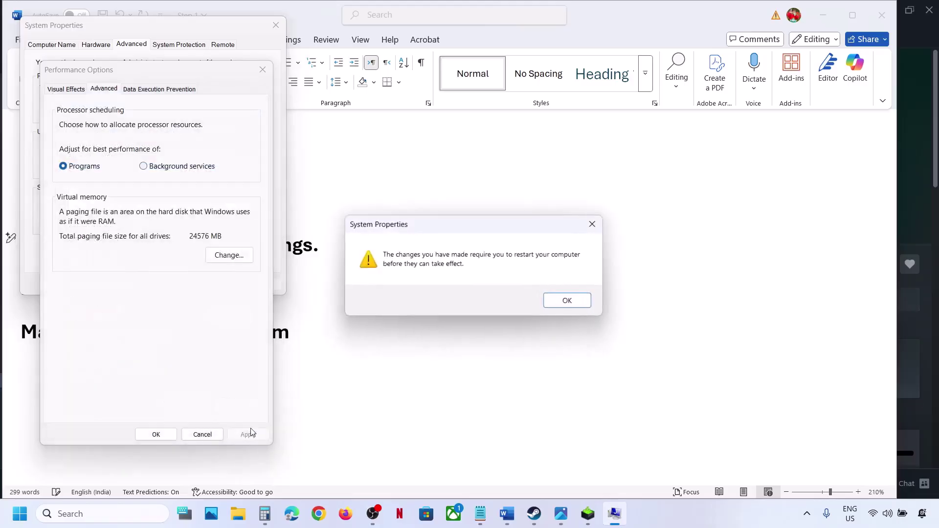
pyautogui.click(567, 300)
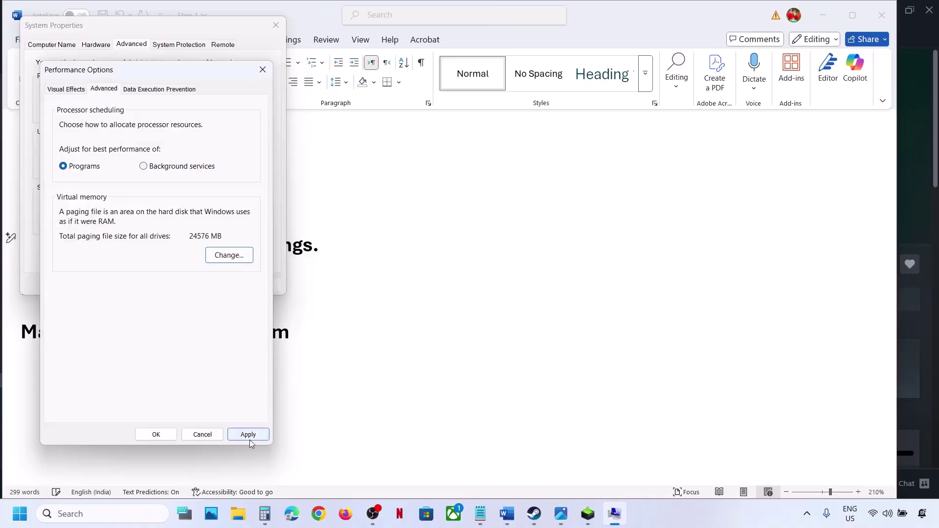
pyautogui.click(155, 434)
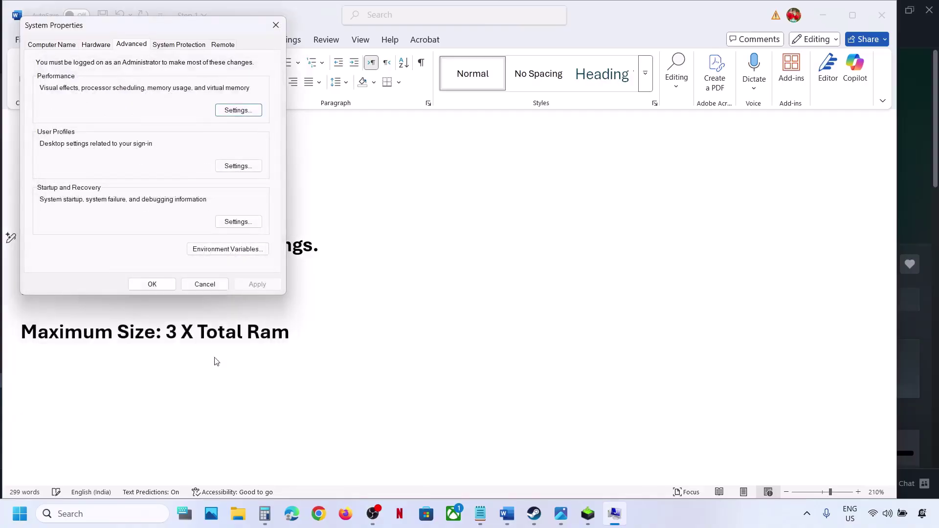
pyautogui.click(165, 283)
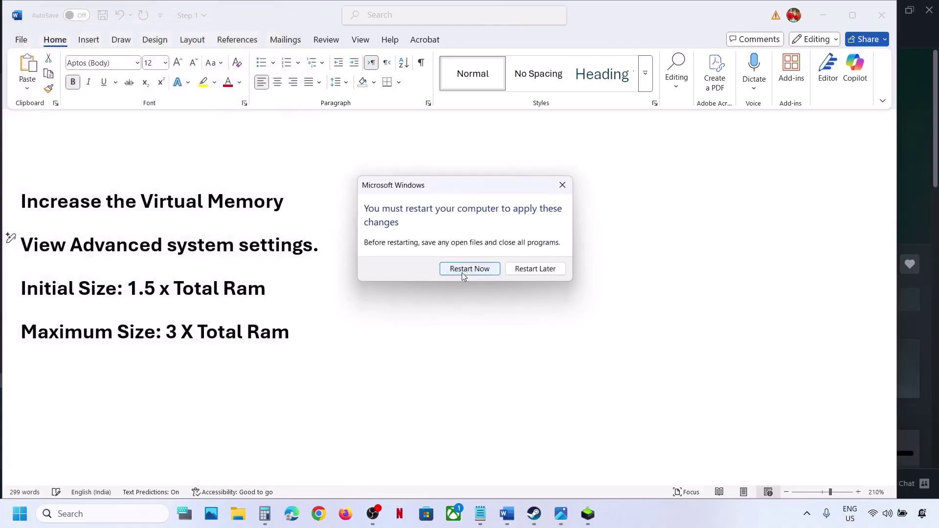
pyautogui.click(562, 185)
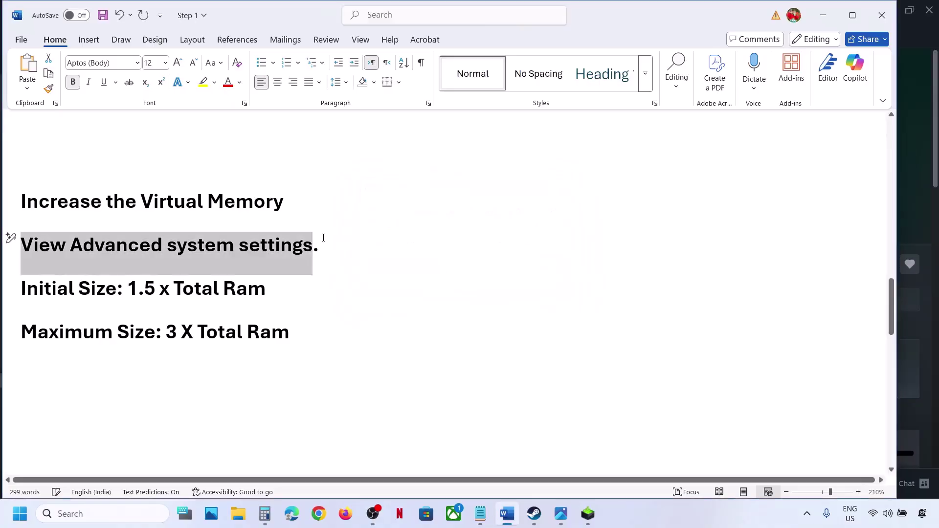
# - Search Windows again for the copied advanced system settings text and reopen the Virtual Memory settings
pyautogui.click(69, 513)
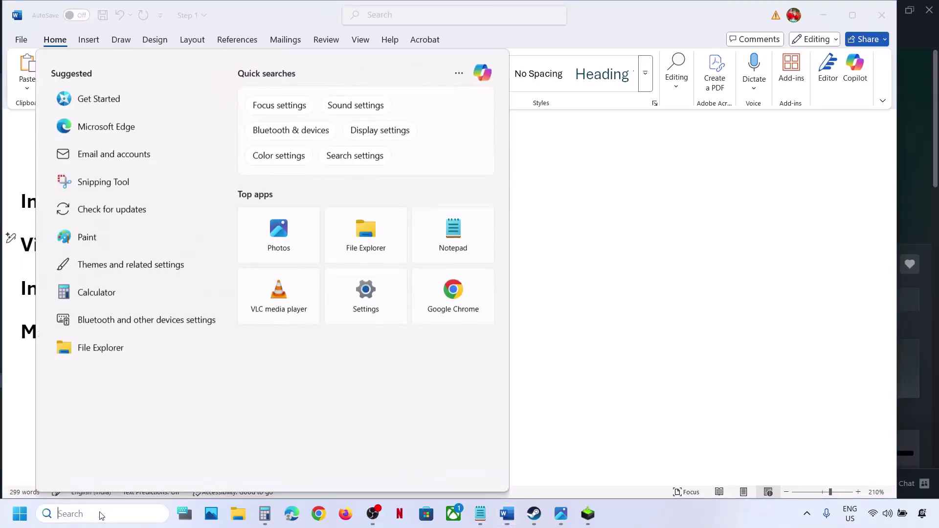
pyautogui.hotkey('ctrl', 'v')
pyautogui.click(104, 134)
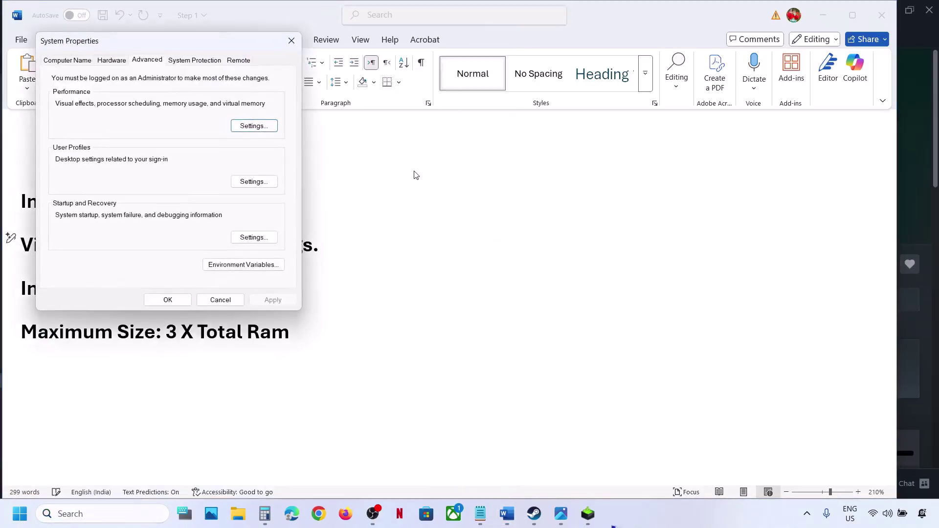
pyautogui.click(246, 128)
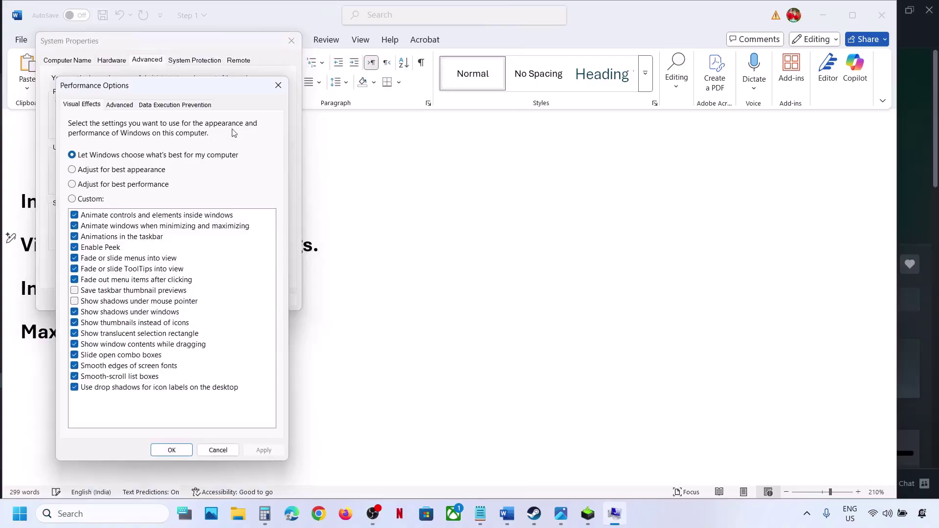
pyautogui.click(121, 106)
pyautogui.click(253, 272)
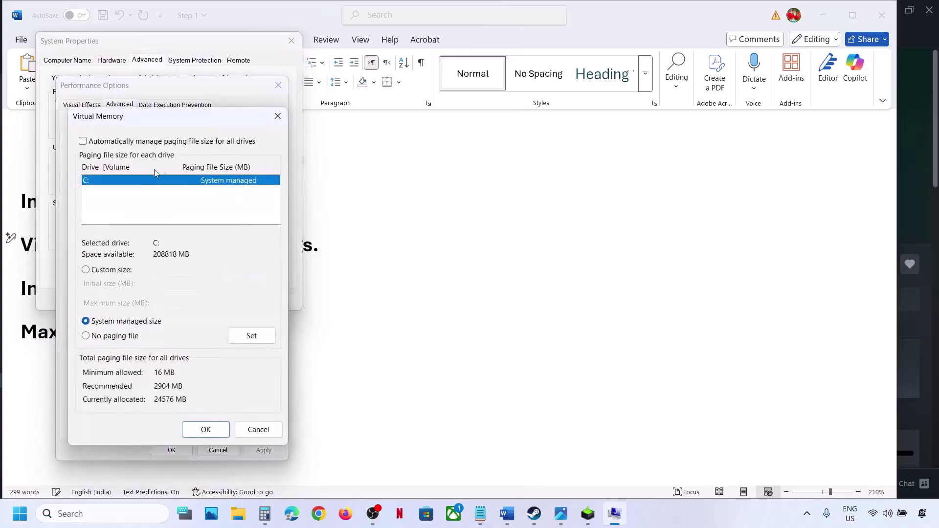
# - Enable automatic paging file size management for all drives and confirm the Virtual Memory, Performance Options and System Properties dialogs
pyautogui.click(83, 142)
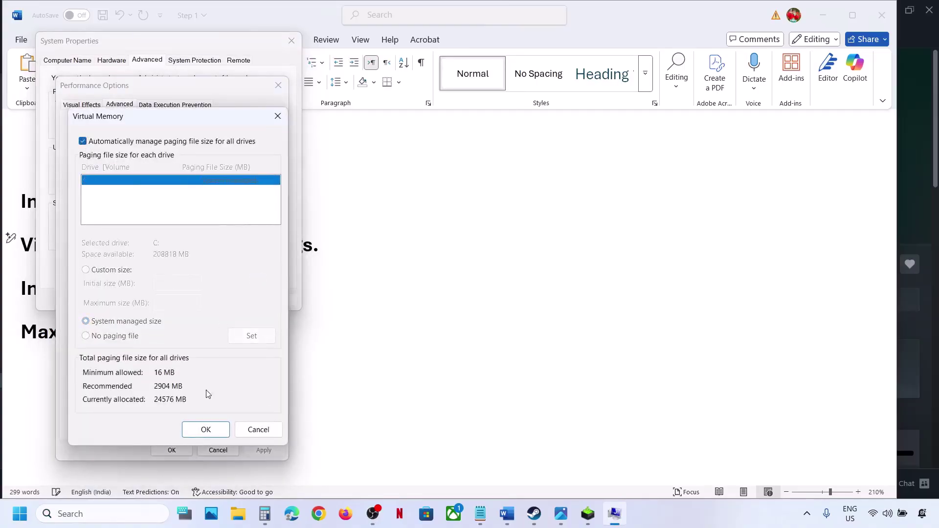
pyautogui.click(204, 430)
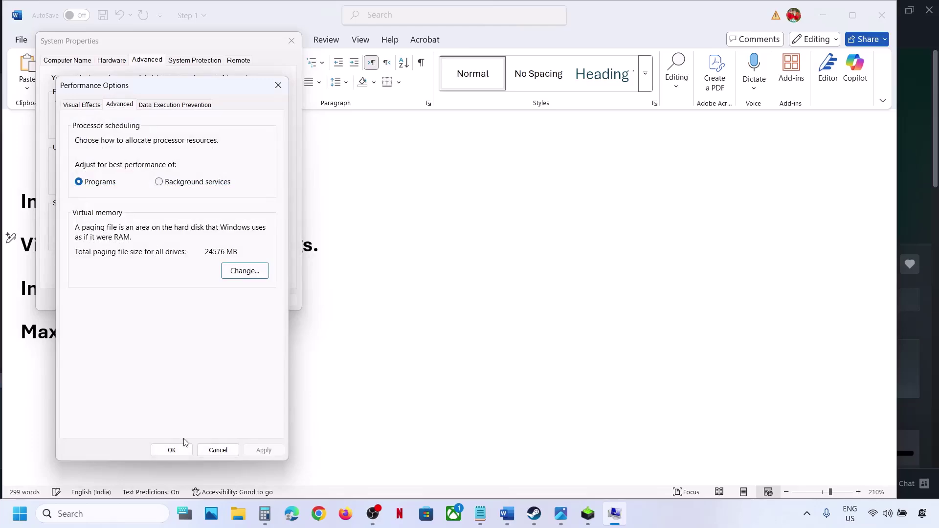
pyautogui.click(171, 447)
pyautogui.click(167, 300)
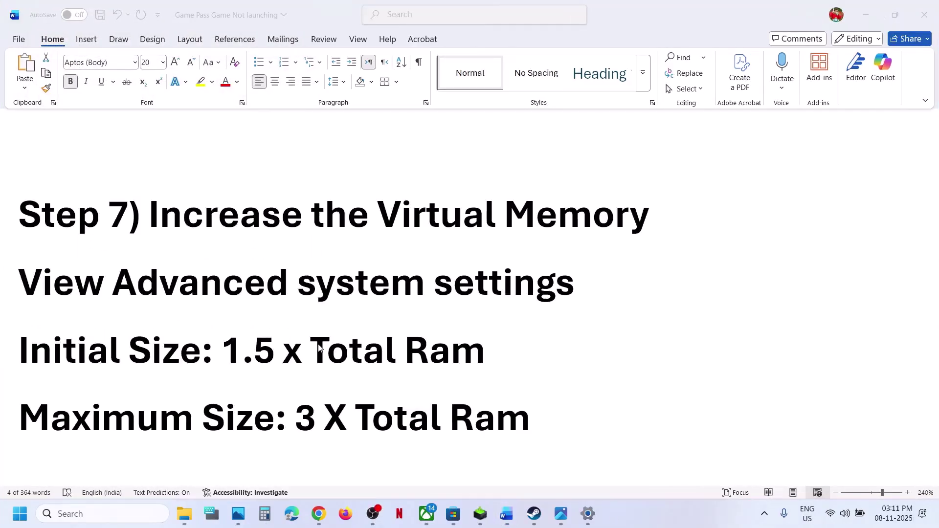
# - Switch to the Xbox app and verify and repair Football Manager 26's files, accepting the reset to original settings
pyautogui.scroll(-5, 318, 345)
pyautogui.scroll(1, 538, 448)
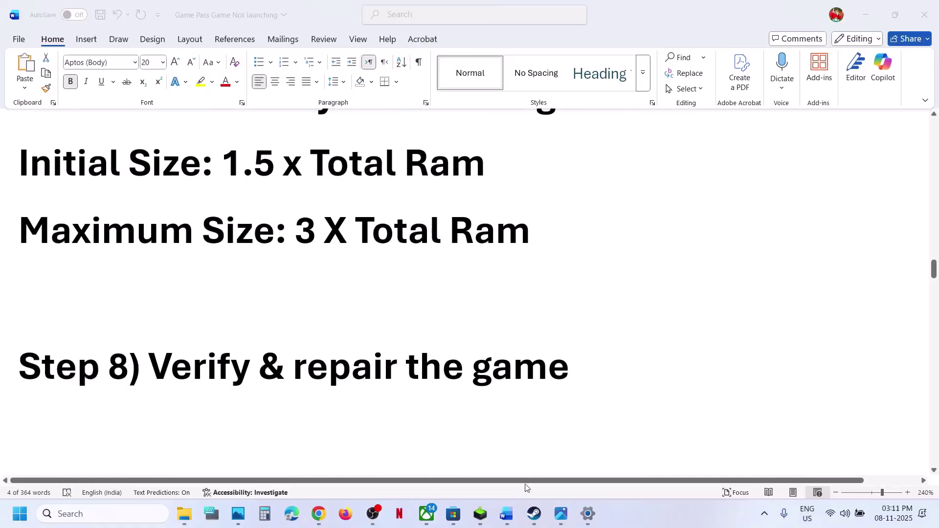
pyautogui.click(429, 519)
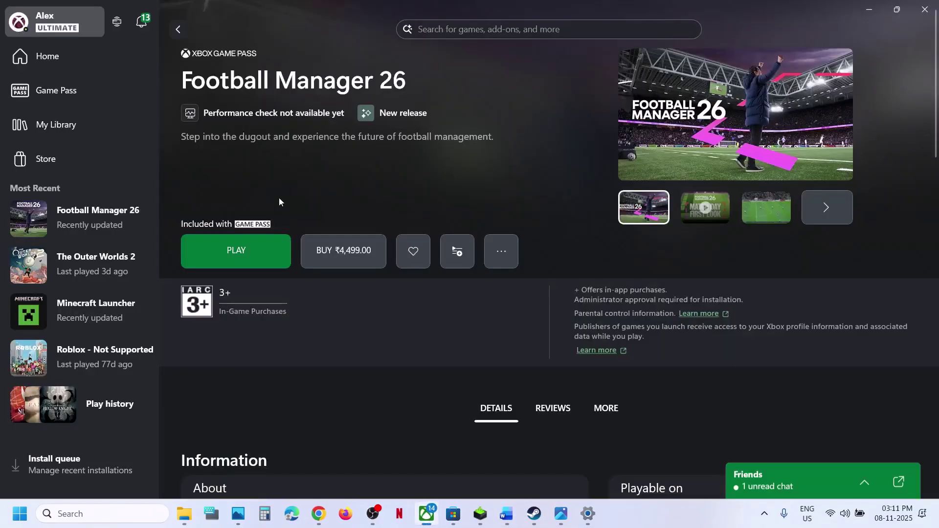
pyautogui.click(500, 247)
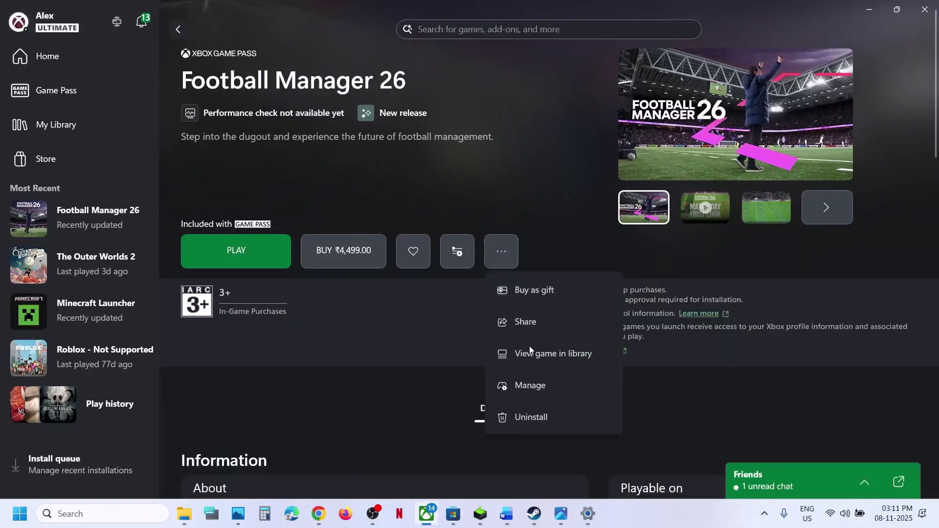
pyautogui.click(521, 387)
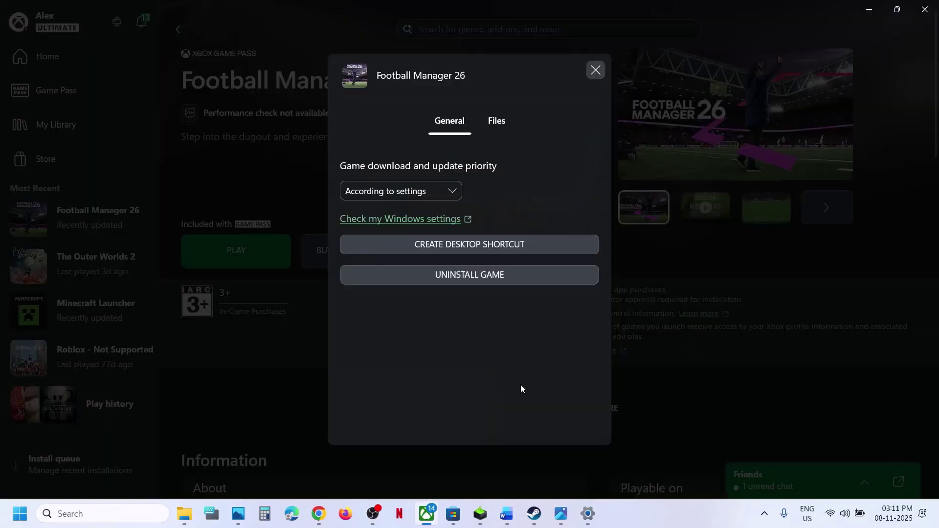
pyautogui.click(490, 121)
pyautogui.click(477, 286)
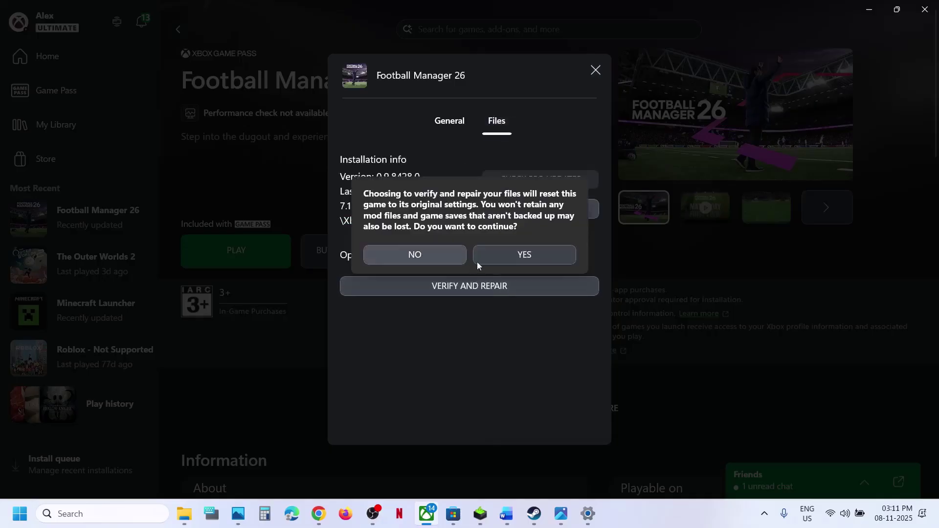
pyautogui.click(517, 255)
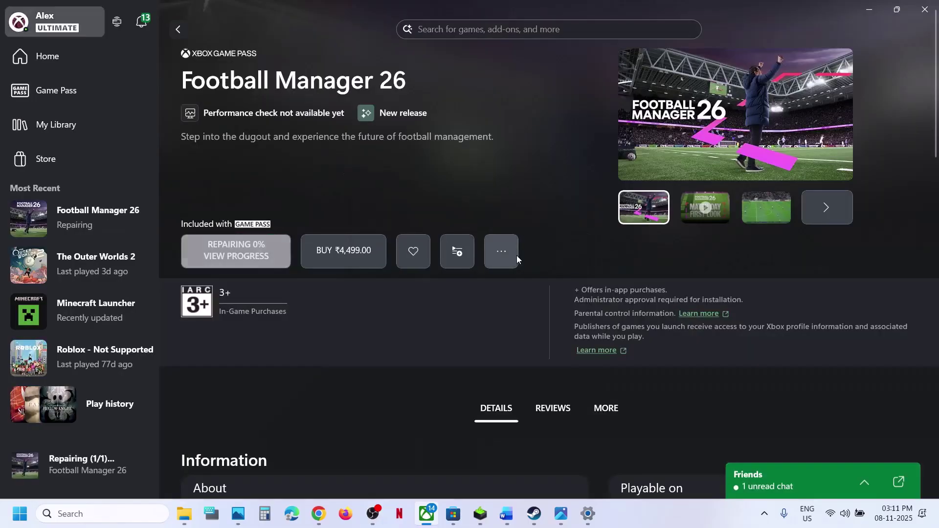
# - In the Word notes, delete "as an administrator" from the Step 9 line about launching with a desktop shortcut
pyautogui.click(506, 514)
pyautogui.scroll(-4, 297, 289)
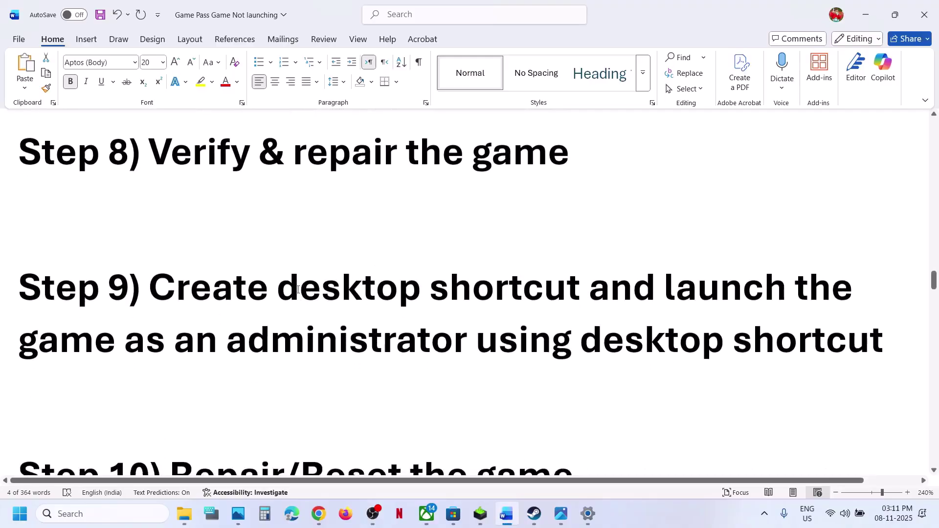
pyautogui.moveTo(300, 293); pyautogui.dragTo(860, 305)
pyautogui.moveTo(341, 305); pyautogui.dragTo(148, 352)
pyautogui.click(438, 360)
pyautogui.press('Delete')
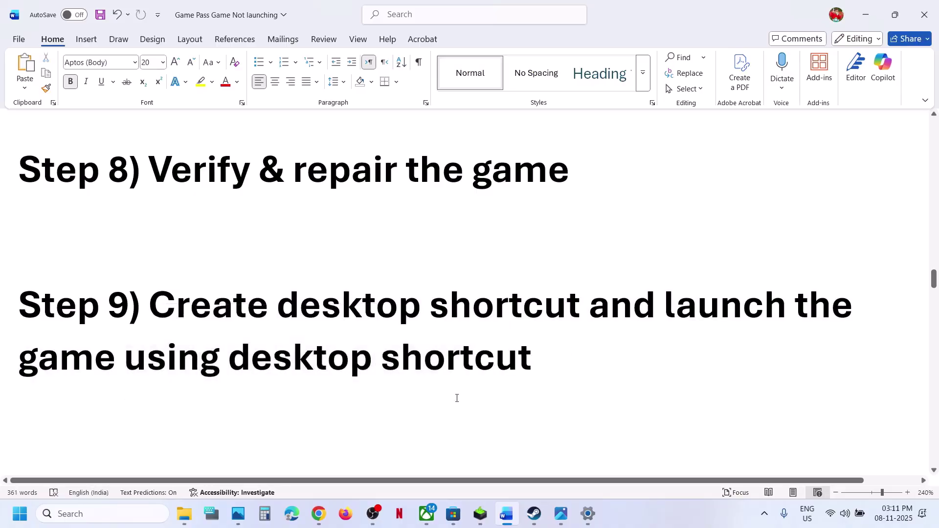
# - Return to the Xbox app, create a desktop shortcut for Football Manager 26, and close its management dialog
pyautogui.click(427, 518)
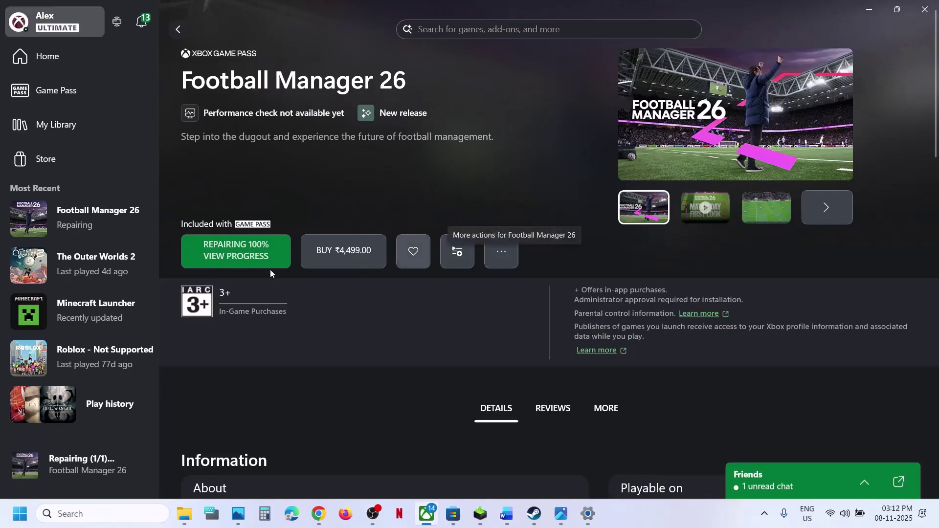
pyautogui.click(504, 256)
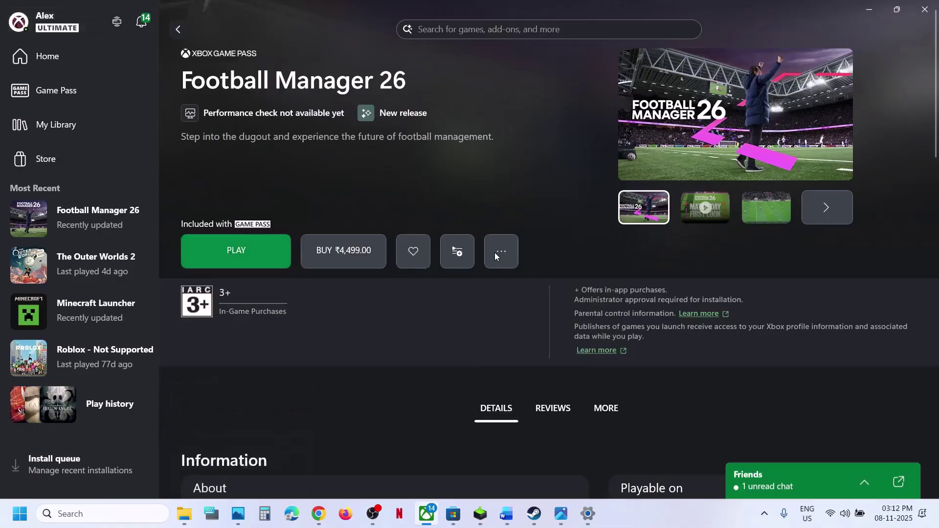
pyautogui.click(508, 256)
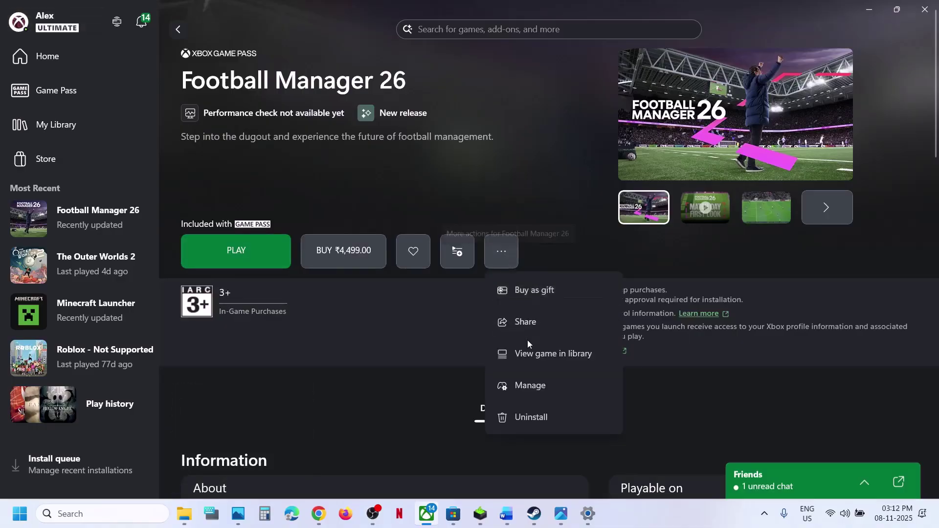
pyautogui.click(519, 385)
pyautogui.click(462, 244)
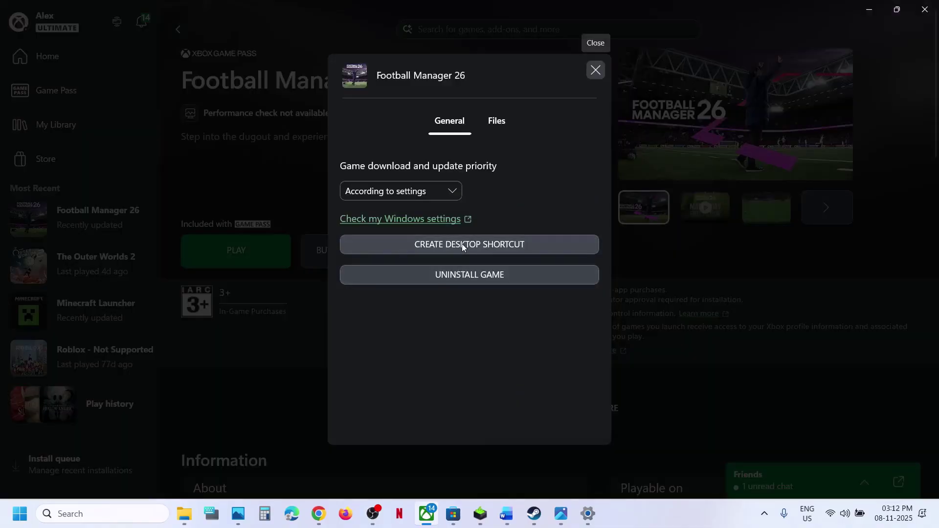
pyautogui.click(595, 71)
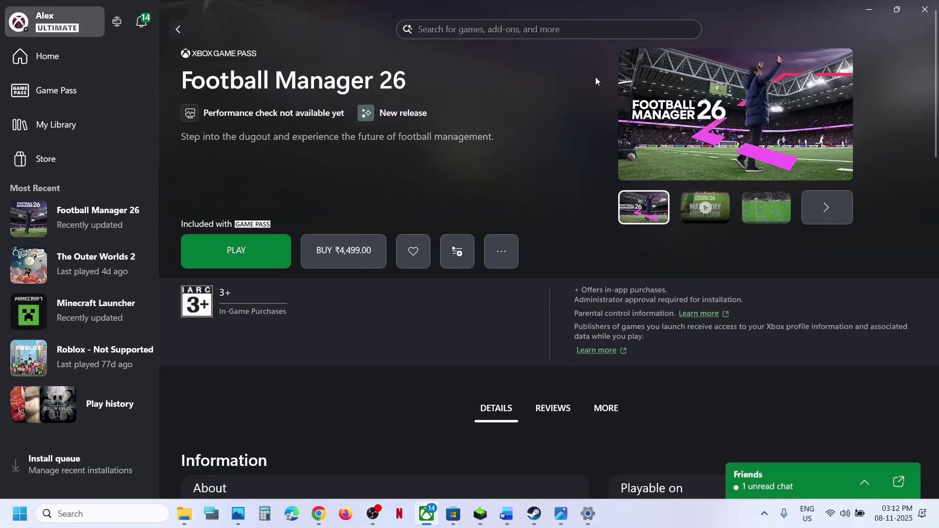
# - Show the desktop, move the new shortcut into open space, launch Football Manager 26 from it, and close the game window
pyautogui.press('super+d')
pyautogui.moveTo(81, 326); pyautogui.dragTo(493, 160)
pyautogui.doubleClick(494, 144)
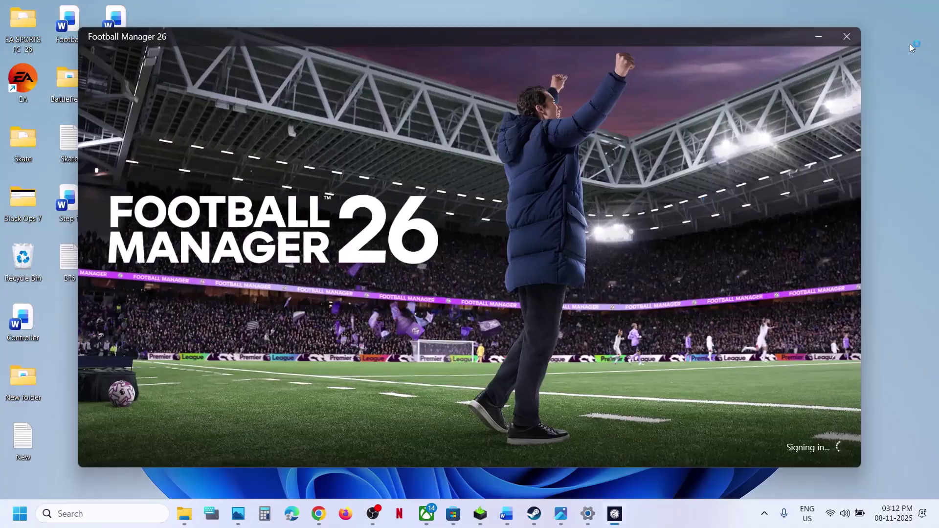
pyautogui.click(851, 36)
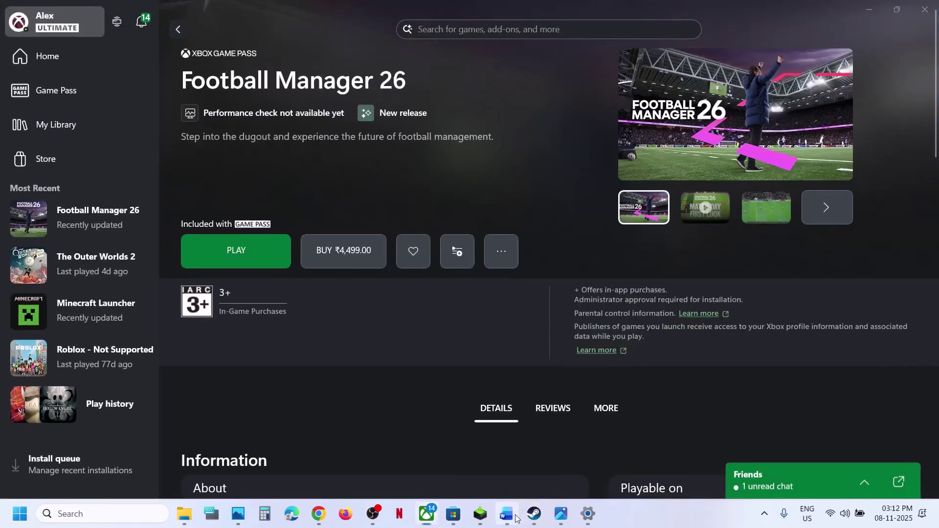
# - Check Step 10, Repair/Reset the game, in the Word notes, and open the installed apps list in Windows Settings
pyautogui.click(506, 513)
pyautogui.scroll(-4, 382, 356)
pyautogui.scroll(1, 382, 357)
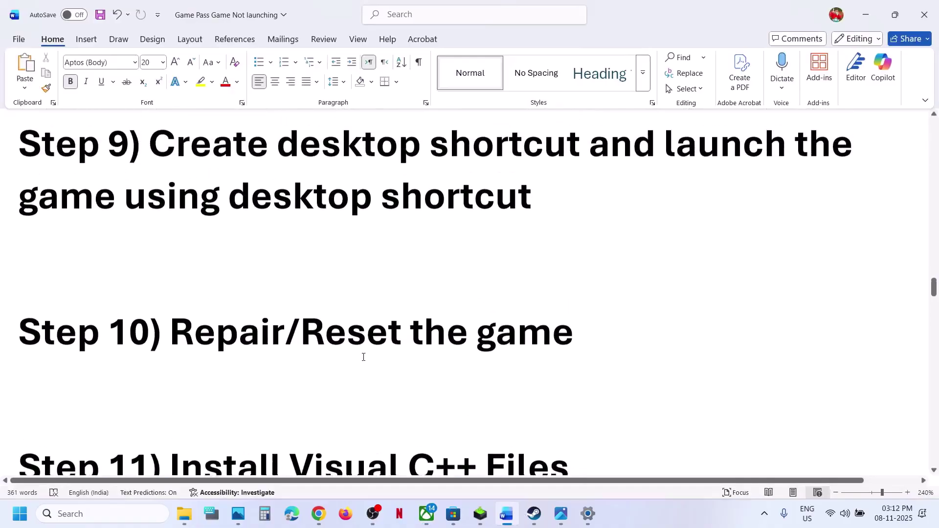
pyautogui.moveTo(170, 334); pyautogui.dragTo(428, 334)
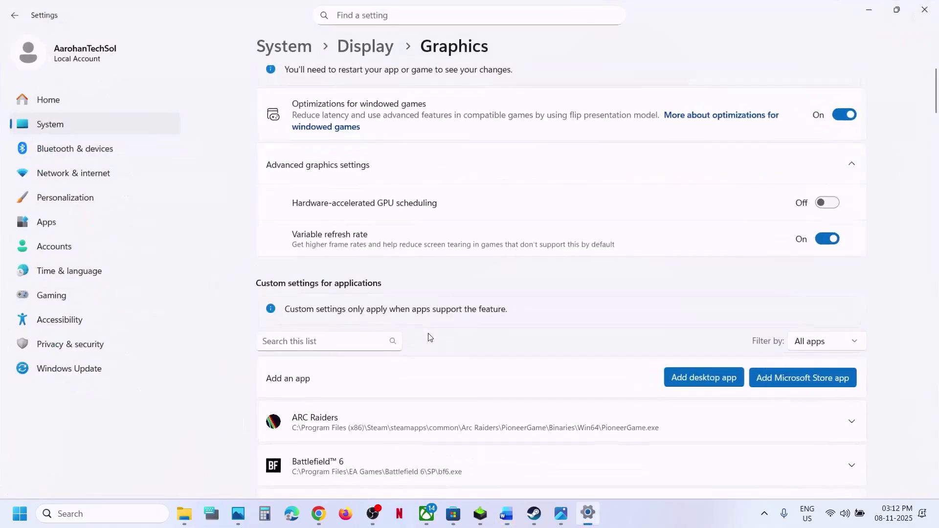
pyautogui.click(75, 222)
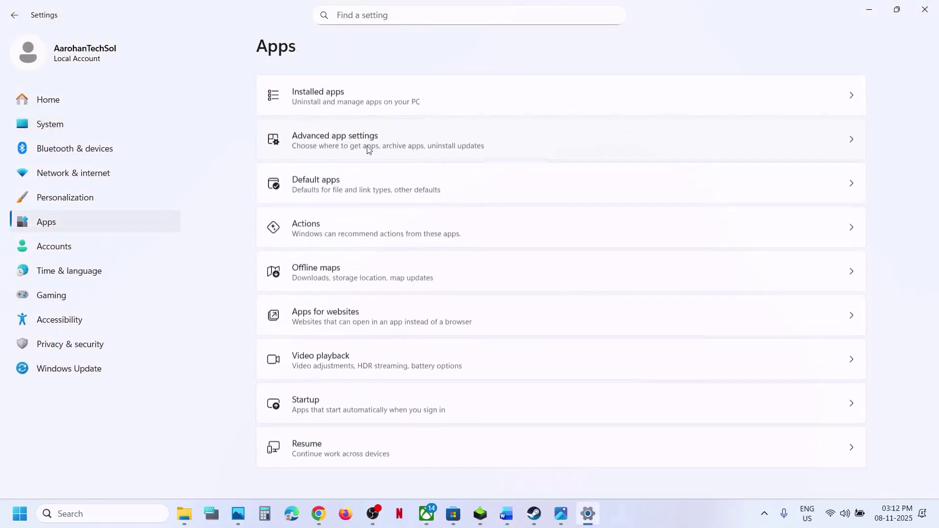
pyautogui.click(354, 105)
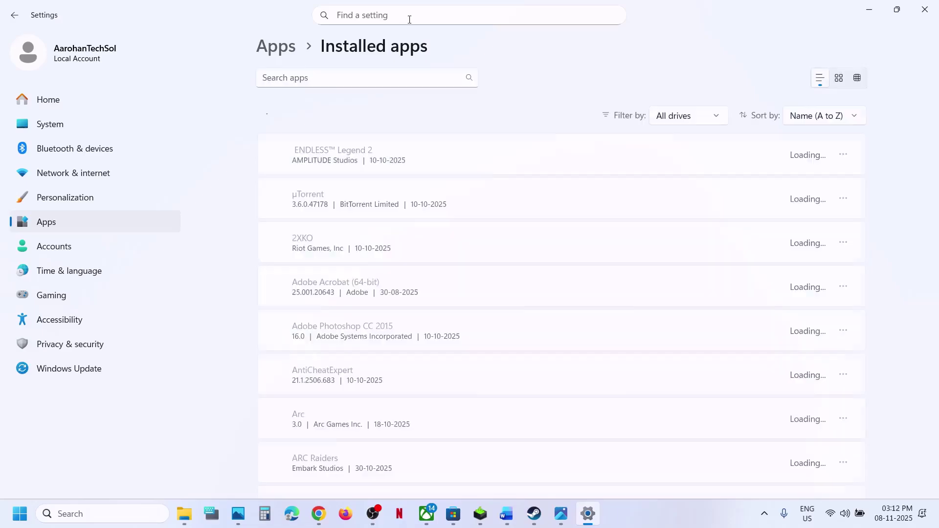
# - Try to find the game by searching Settings for "football" and for "FM"
pyautogui.click(383, 19)
pyautogui.write('foo')
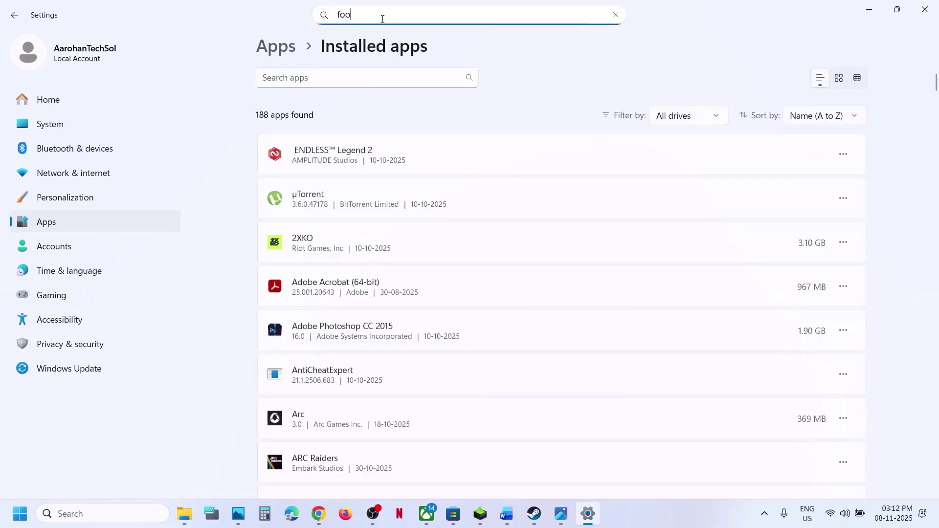
pyautogui.write('tball')
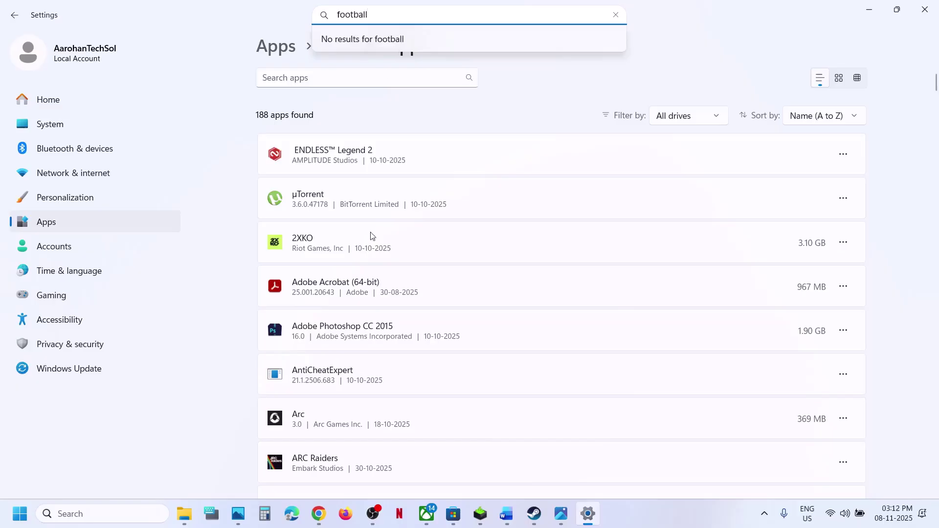
pyautogui.scroll(-3, 370, 236)
pyautogui.scroll(-9, 371, 236)
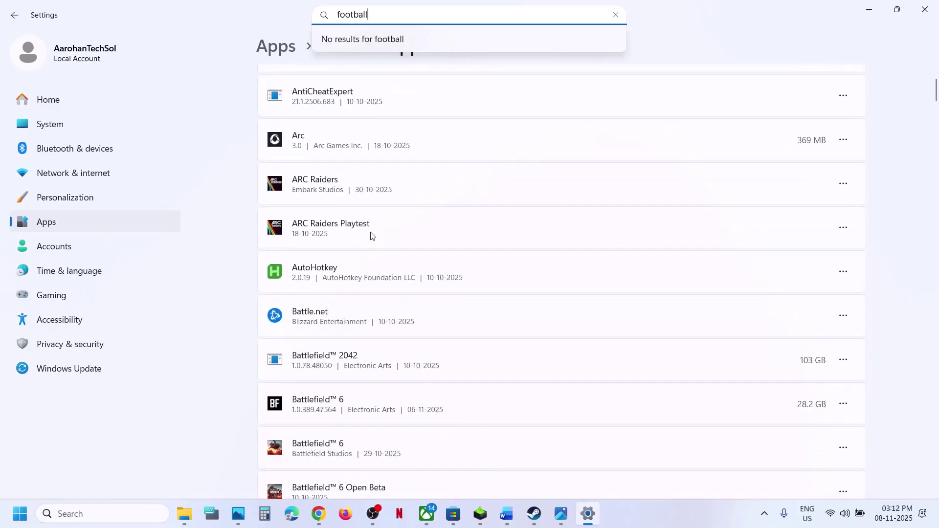
pyautogui.scroll(-8, 370, 236)
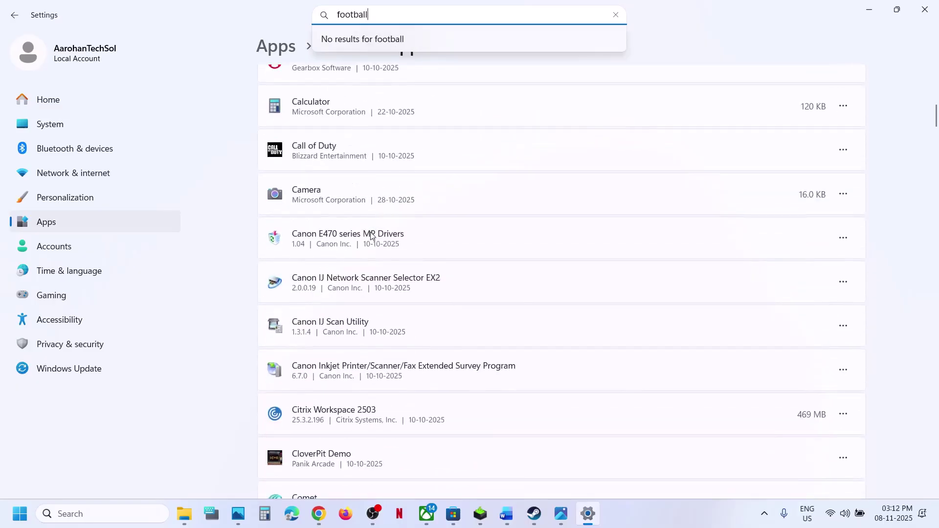
pyautogui.moveTo(372, 12); pyautogui.dragTo(310, 9)
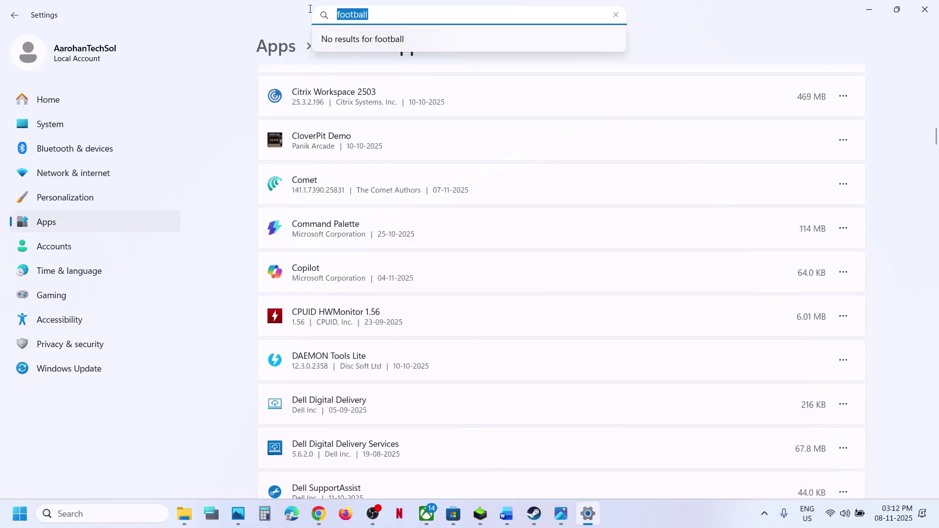
pyautogui.write('FM')
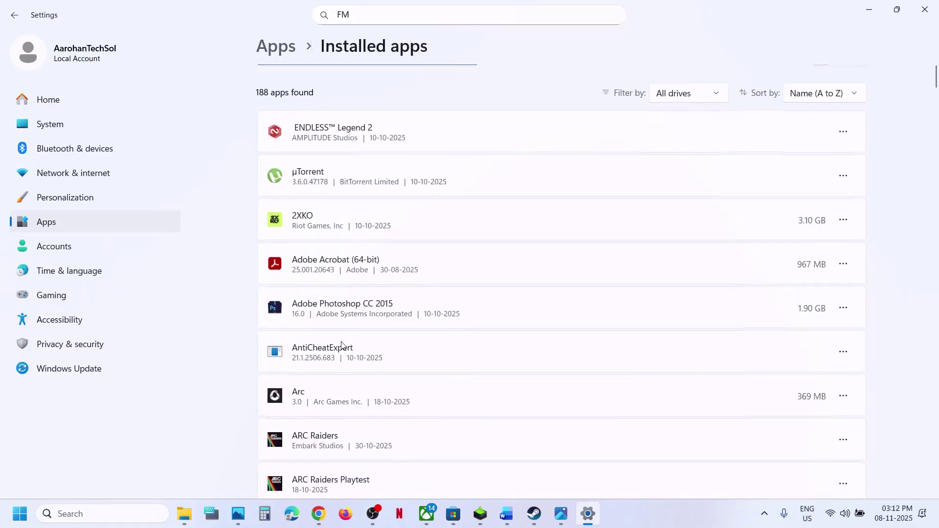
# - Find the Football Manager 26 entry dated 07-11-2025 among the installed apps and open its advanced options
pyautogui.scroll(-3, 420, 439)
pyautogui.scroll(-20, 420, 439)
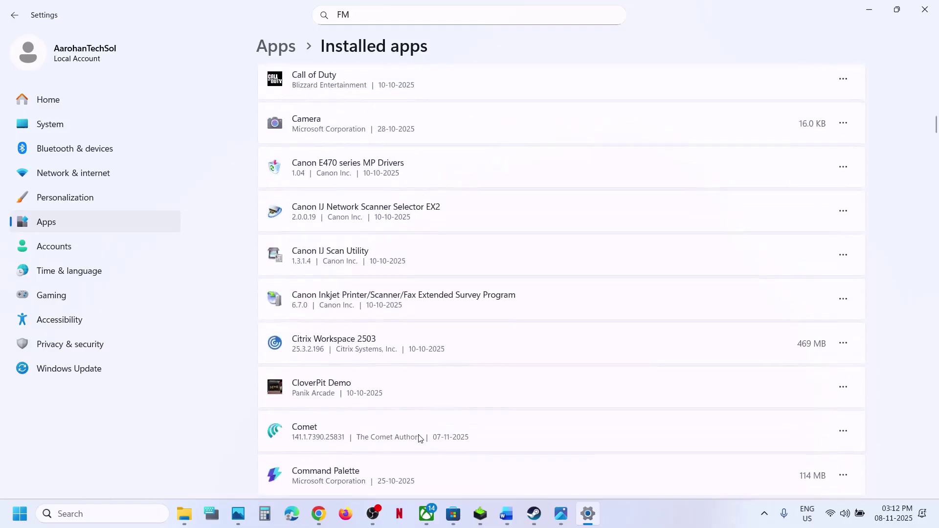
pyautogui.scroll(-20, 420, 439)
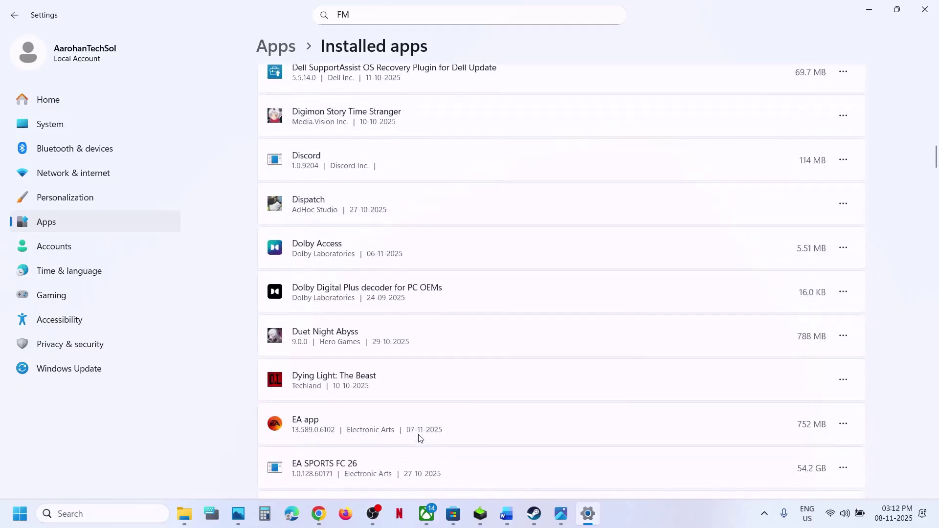
pyautogui.scroll(-6, 420, 438)
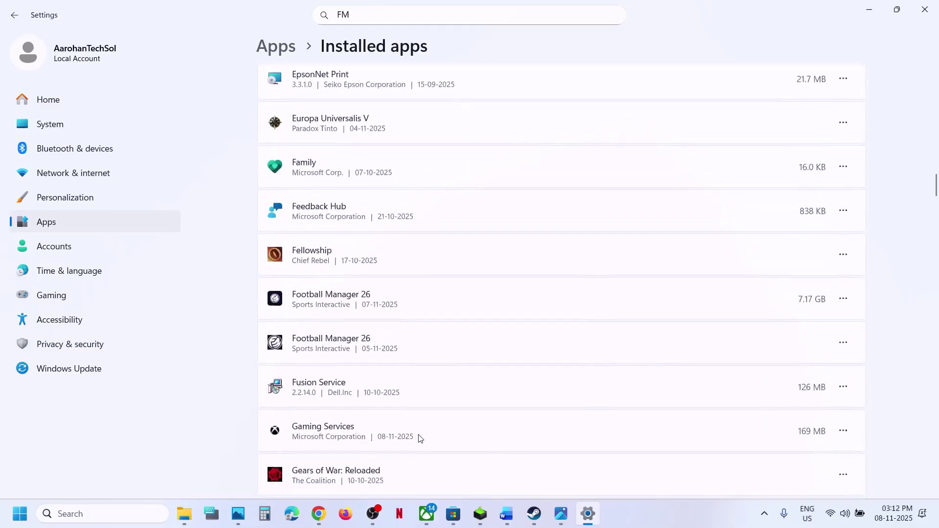
pyautogui.scroll(-1, 420, 439)
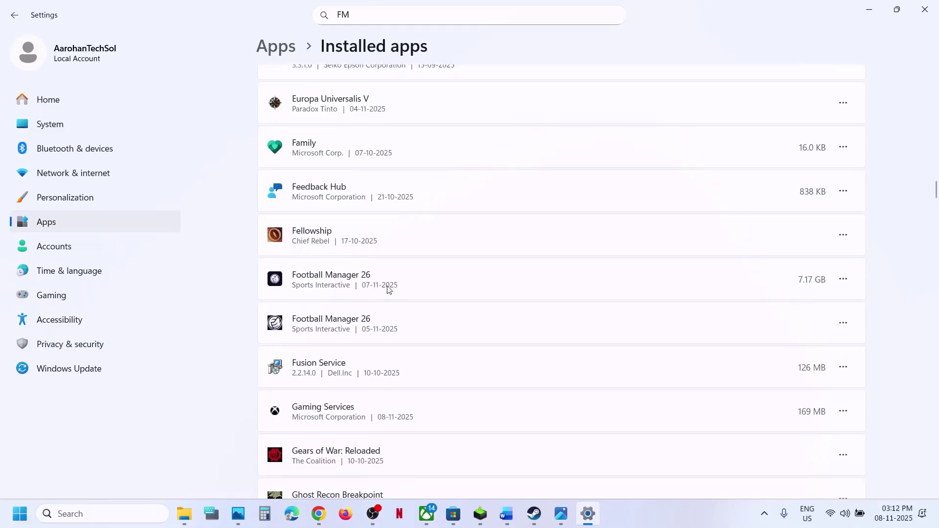
pyautogui.click(842, 279)
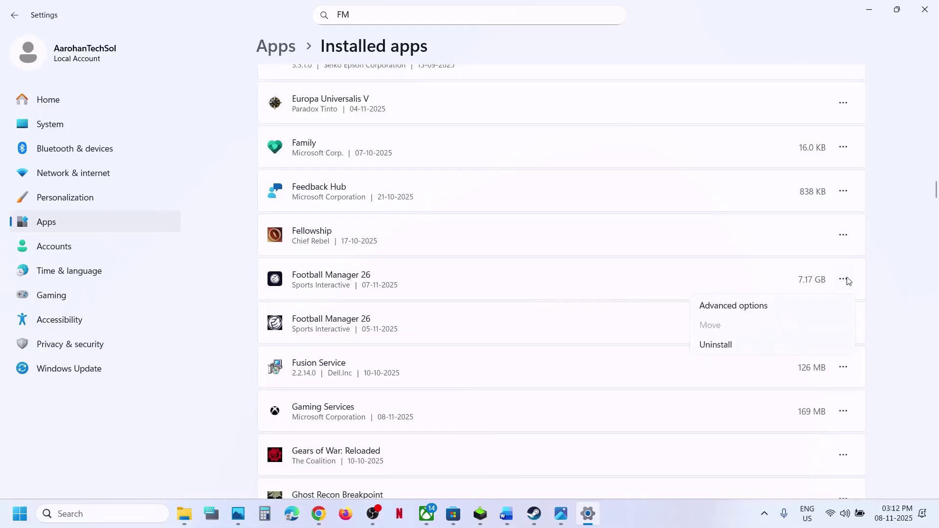
pyautogui.click(752, 306)
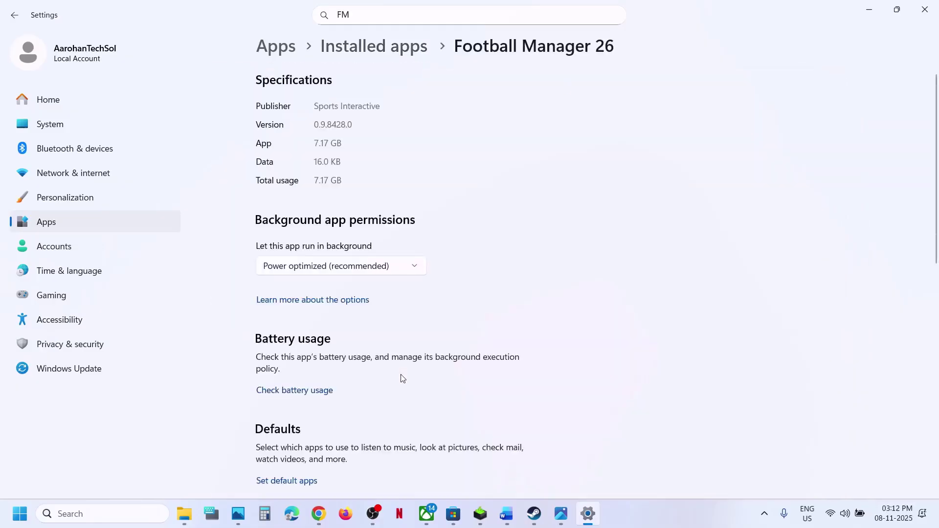
# - Repair Football Manager 26, and reset the app, accepting the deletion of its data
pyautogui.scroll(-5, 402, 378)
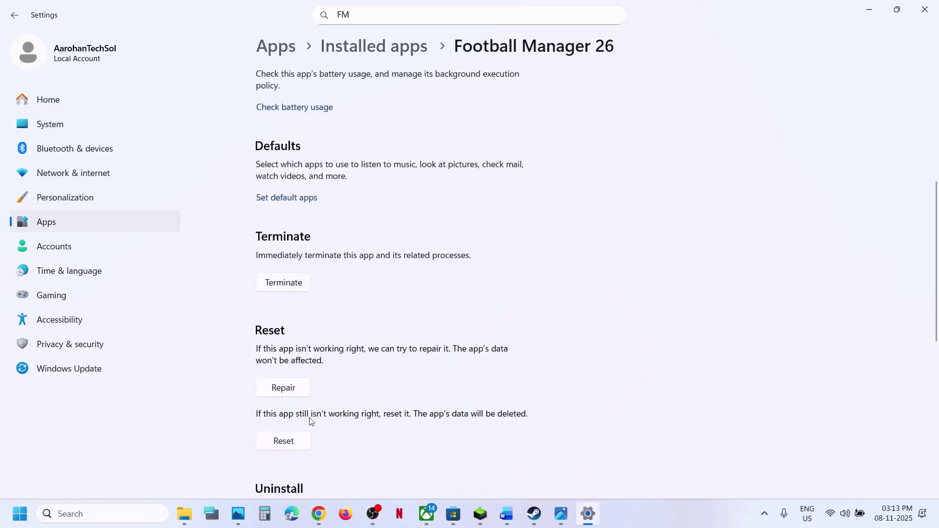
pyautogui.click(293, 388)
pyautogui.click(290, 440)
pyautogui.click(355, 404)
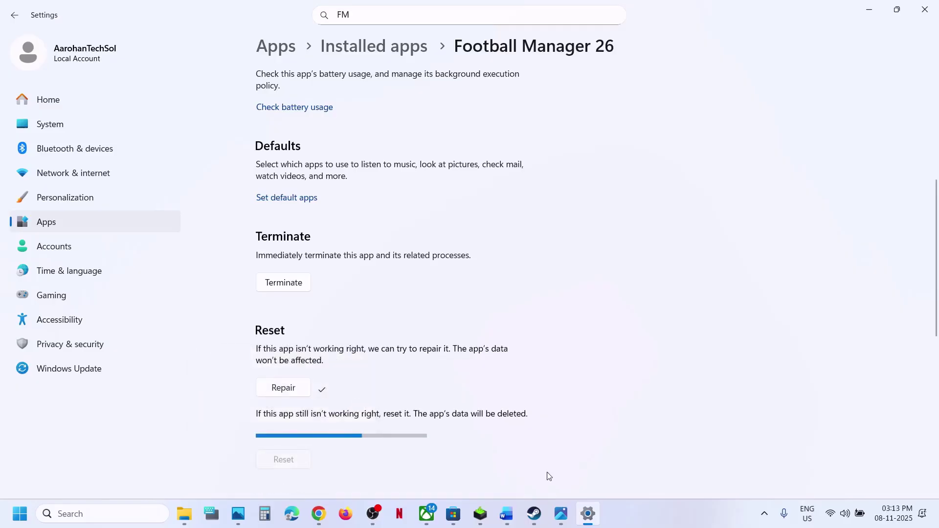
# - Quit the Xbox app completely, including its background process, and relaunch it by searching Windows for "xbox"
pyautogui.click(426, 515)
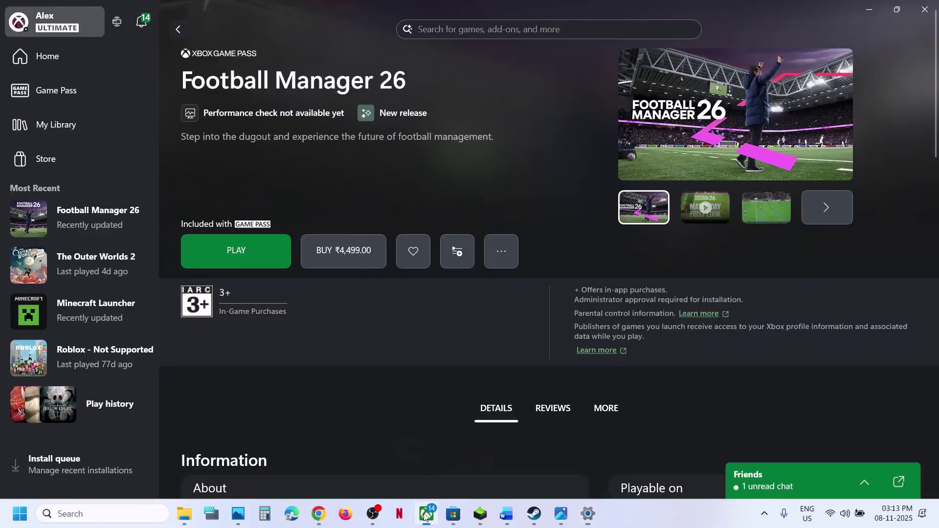
pyautogui.click(764, 514)
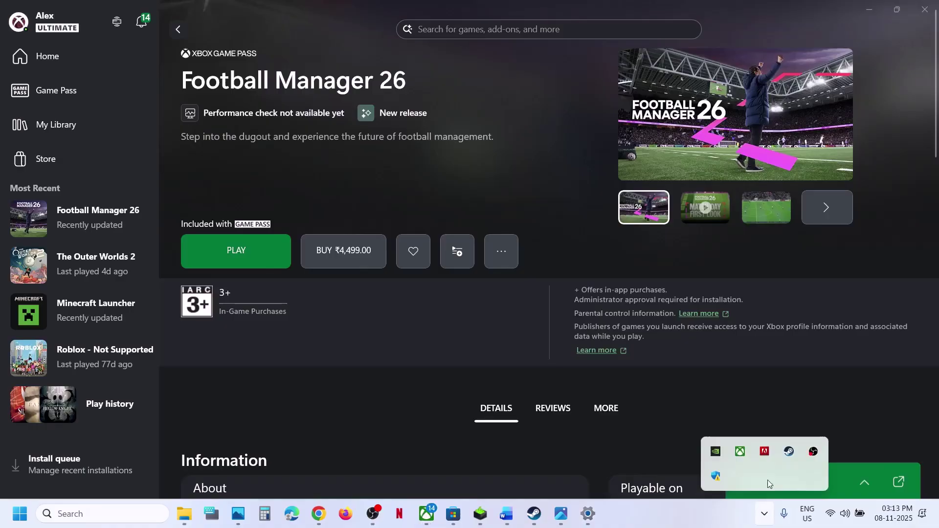
pyautogui.rightClick(741, 456)
pyautogui.click(630, 442)
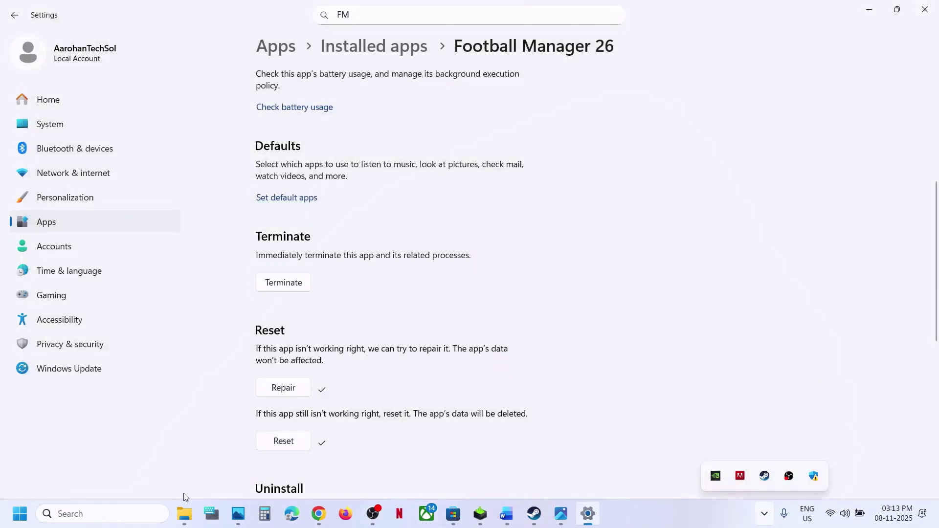
pyautogui.click(143, 507)
pyautogui.write('xbox')
pyautogui.press('Return')
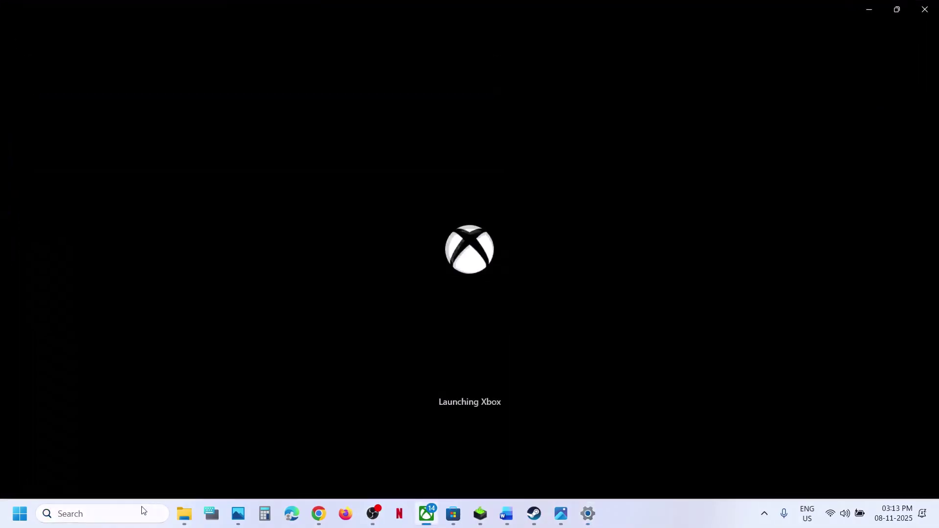
# - Return to the Word notes, open the Step 11 Visual C++ link, and find the latest supported redistributable table
pyautogui.click(506, 515)
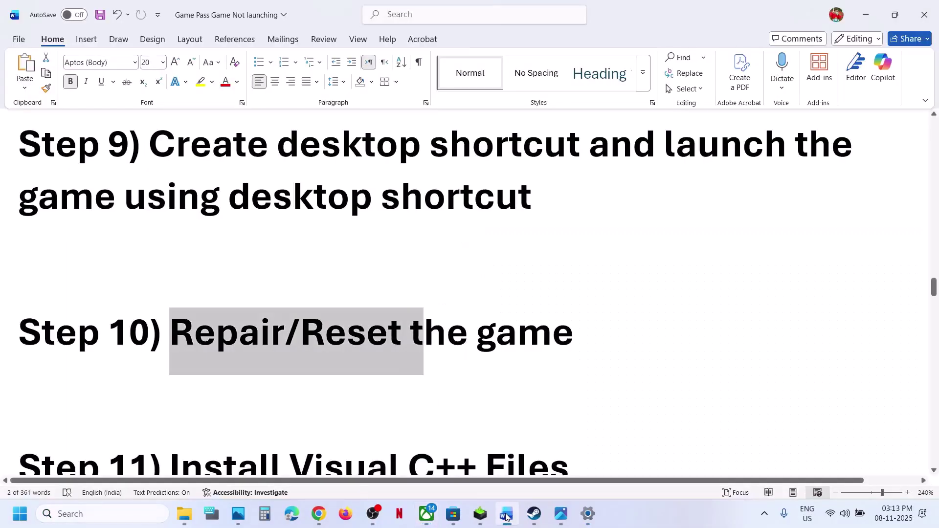
pyautogui.scroll(-5, 344, 348)
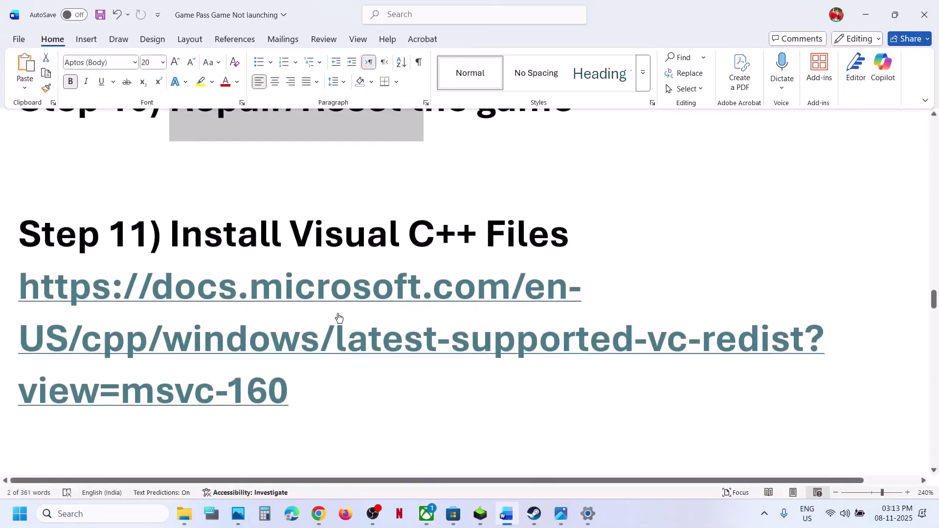
pyautogui.keyDown('ctrl'); pyautogui.click(338, 318); pyautogui.keyUp('ctrl')
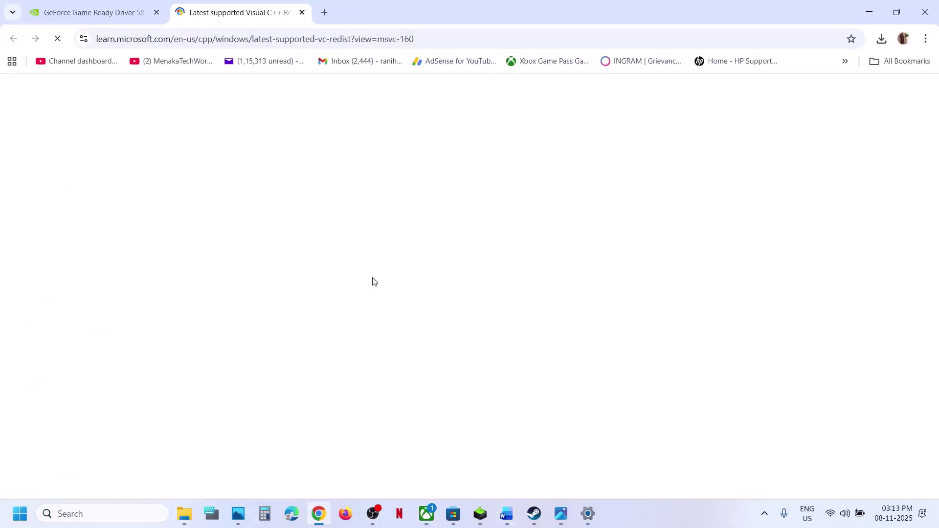
pyautogui.scroll(-6, 451, 296)
pyautogui.scroll(-4, 450, 290)
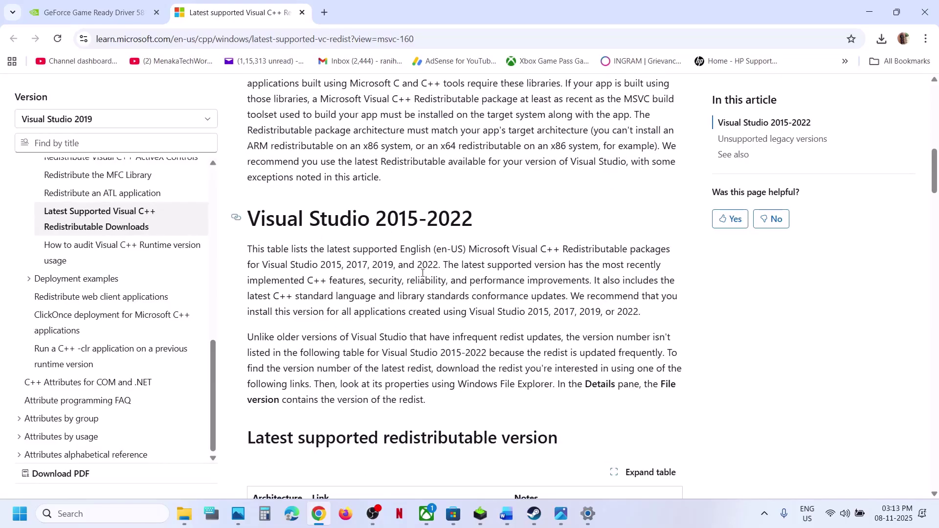
pyautogui.scroll(-5, 422, 273)
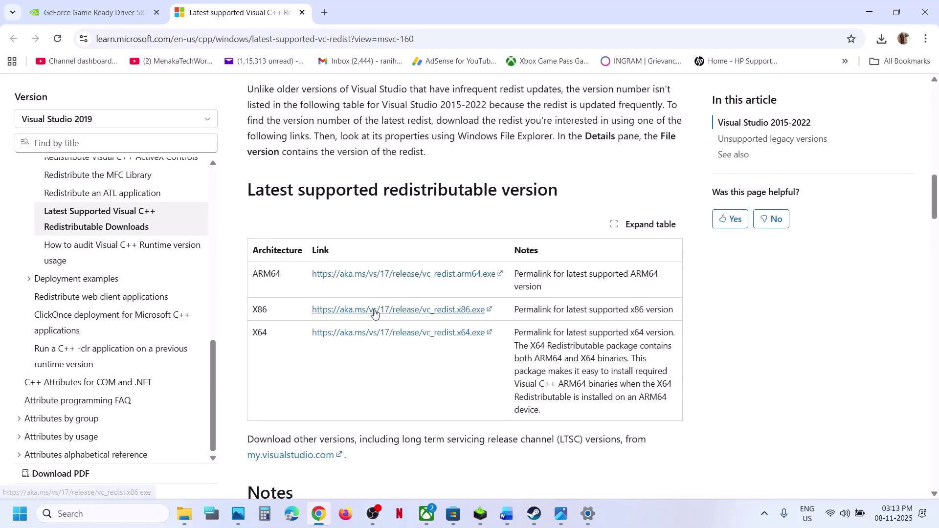
# - Download the X86 Visual C++ Redistributable, run it, and start its repair, allowing it to make changes to the device
pyautogui.moveTo(252, 309); pyautogui.dragTo(480, 346)
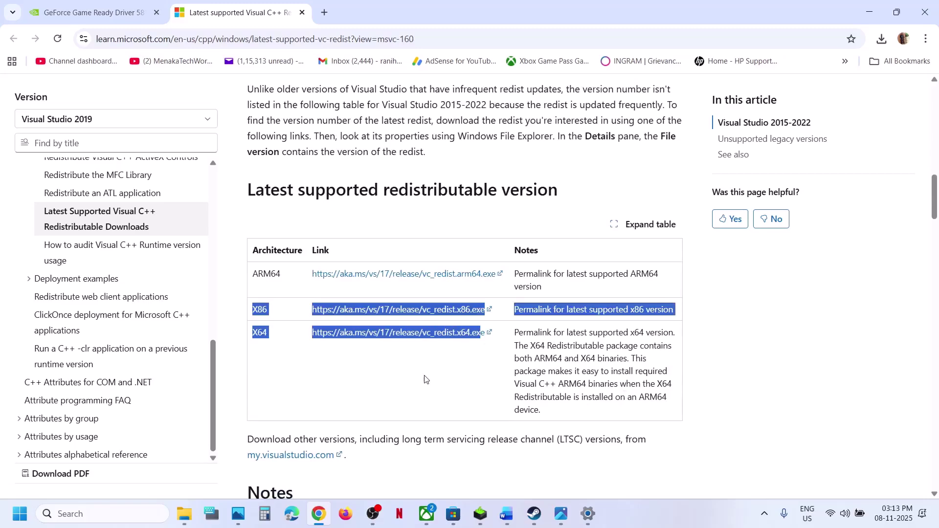
pyautogui.click(425, 378)
pyautogui.click(391, 310)
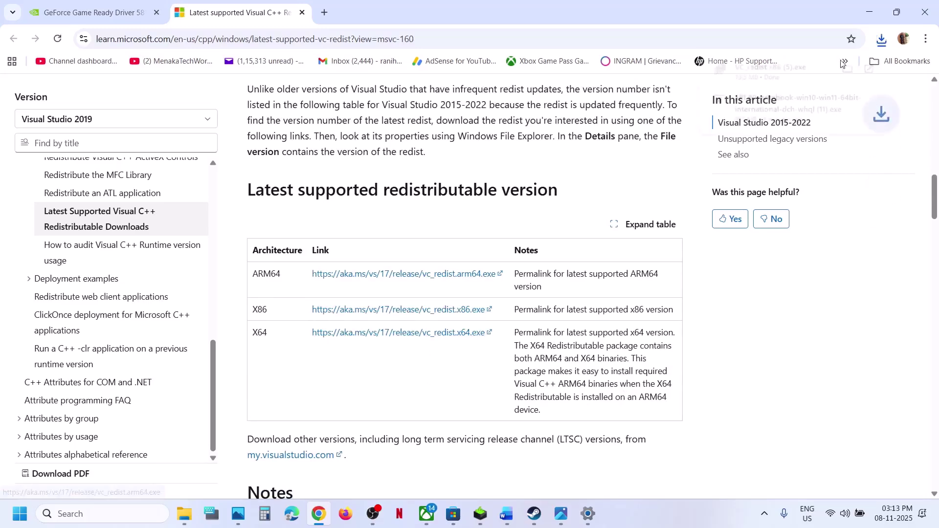
pyautogui.click(757, 76)
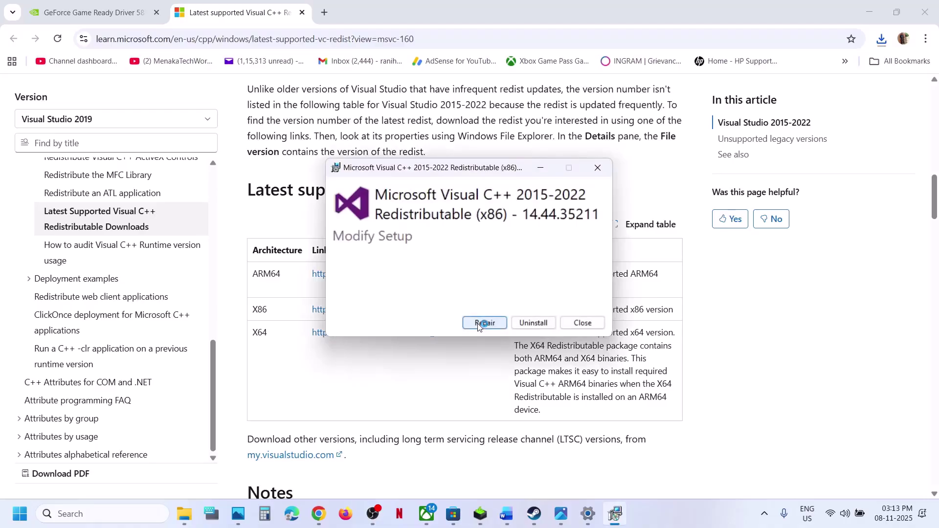
pyautogui.click(485, 324)
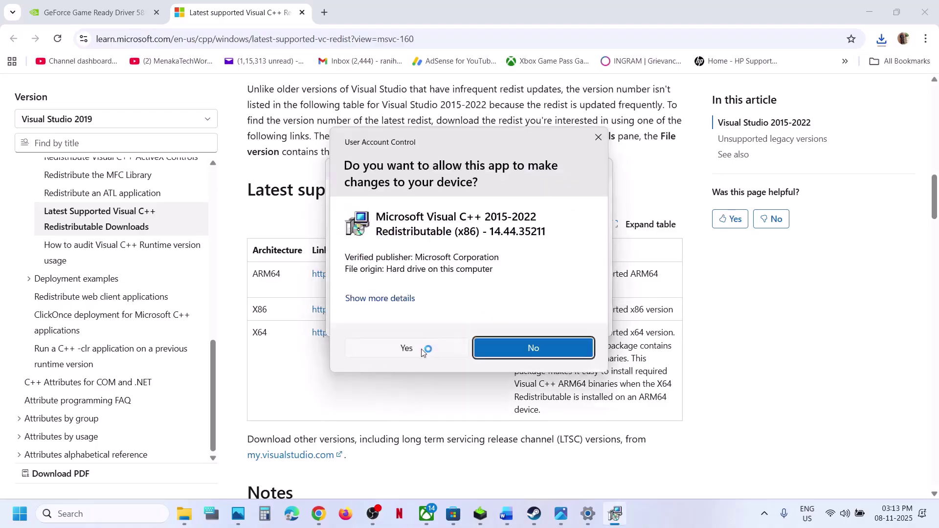
pyautogui.click(410, 349)
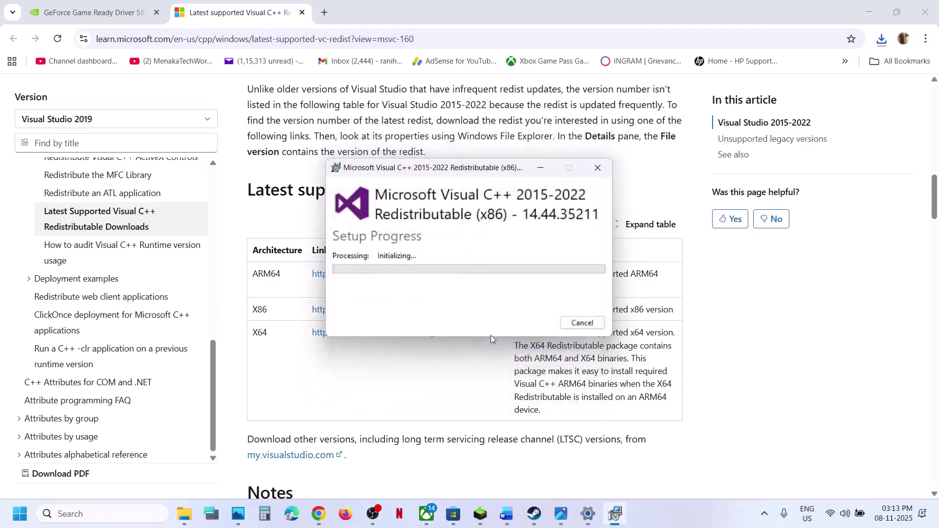
# - Download the X64 Visual C++ Redistributable, run it and start its repair, moving the x86 setup window aside
pyautogui.click(289, 342)
pyautogui.moveTo(311, 333); pyautogui.dragTo(373, 334)
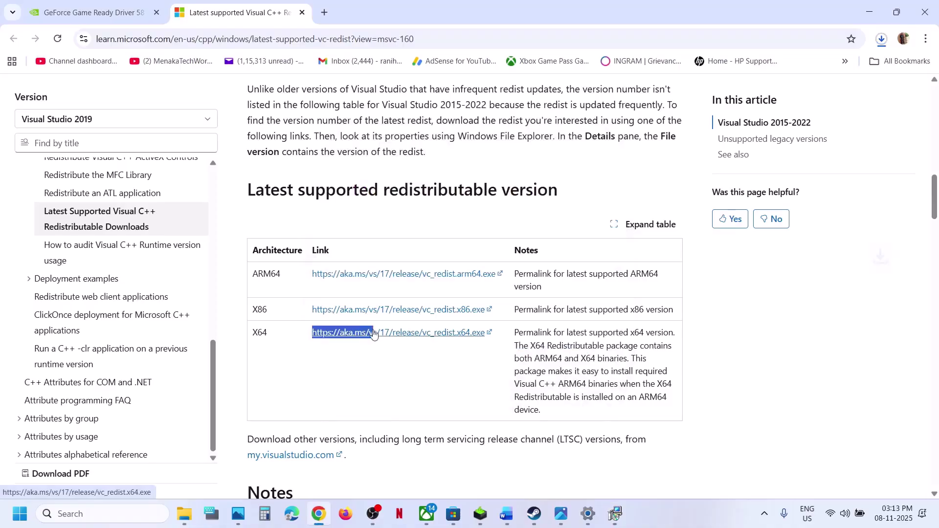
pyautogui.click(881, 40)
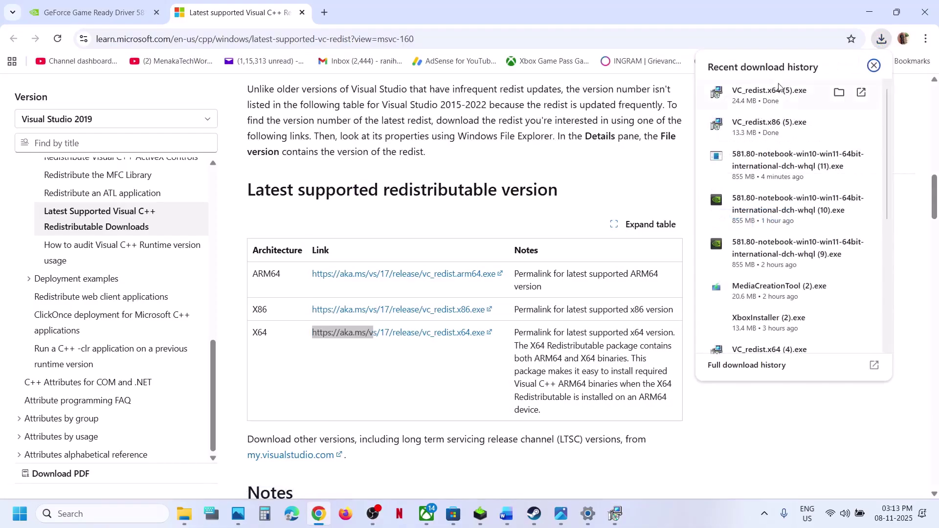
pyautogui.click(778, 90)
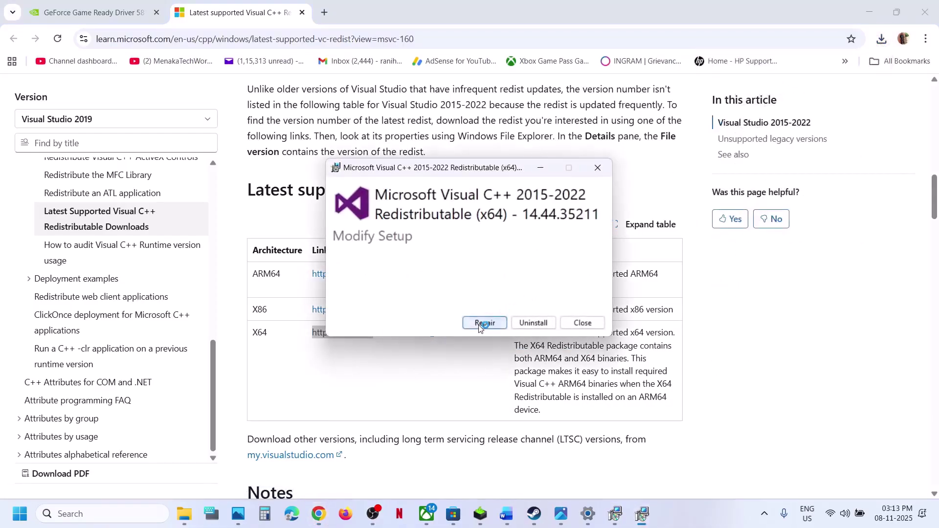
pyautogui.click(481, 323)
pyautogui.click(406, 348)
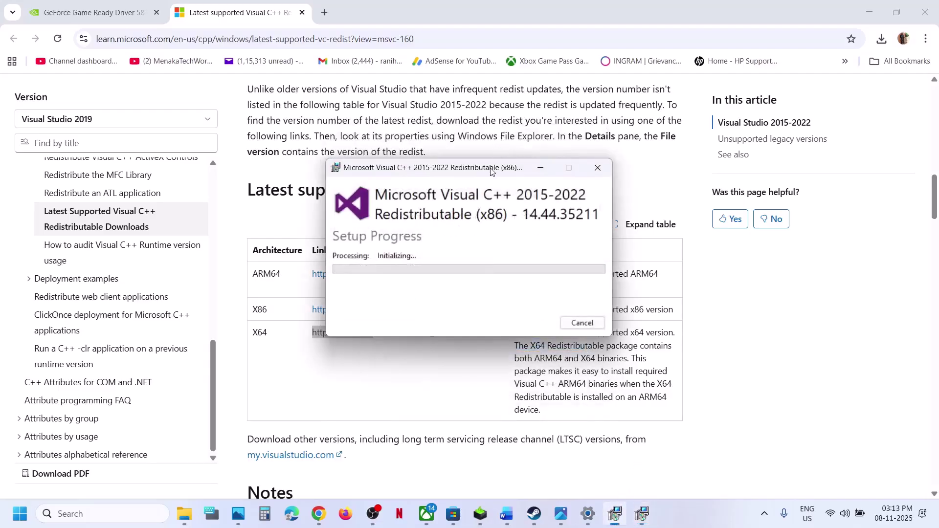
pyautogui.moveTo(490, 170); pyautogui.dragTo(203, 259)
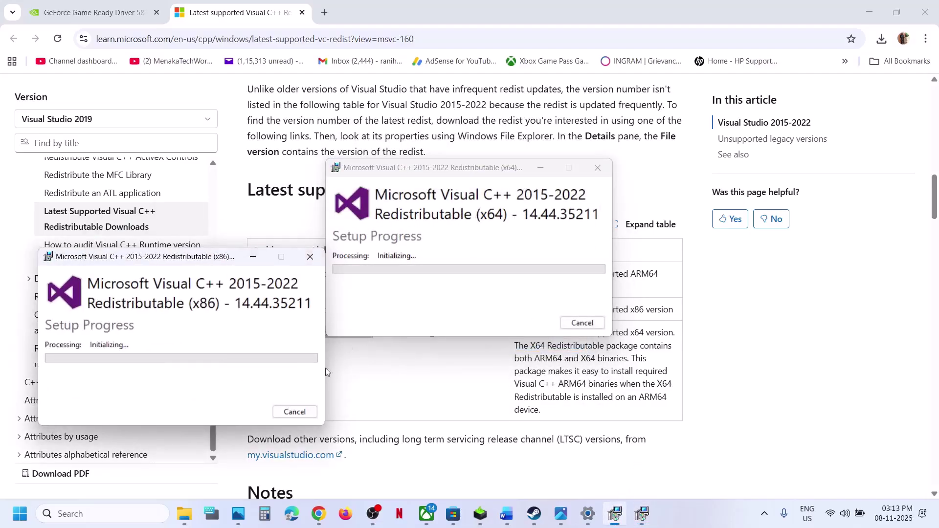
# - Show the Windows power options including Restart, and bring up the Xbox app
pyautogui.click(20, 513)
pyautogui.click(356, 470)
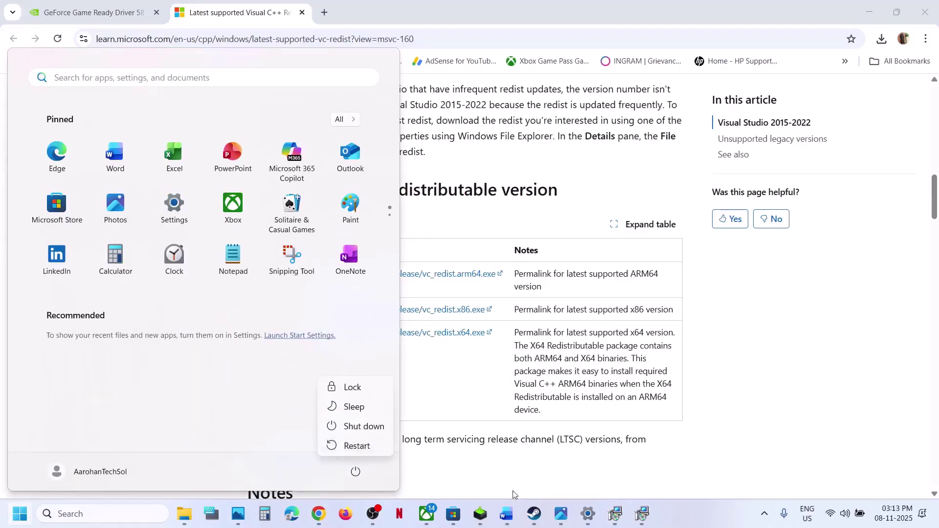
pyautogui.click(426, 513)
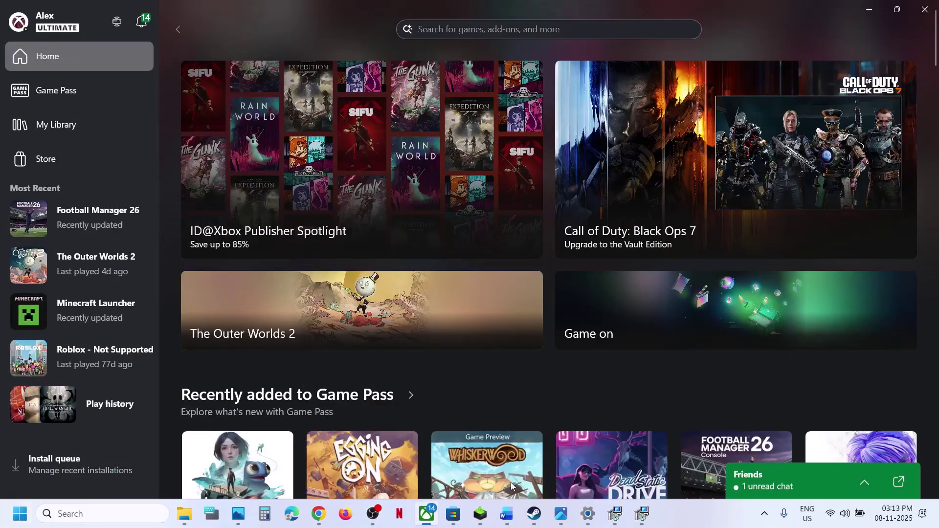
# - Return to the Word notes, highlight the Step 12 text "Update the system BIOS", and check the laptop's battery status
pyautogui.click(506, 514)
pyautogui.scroll(-3, 381, 372)
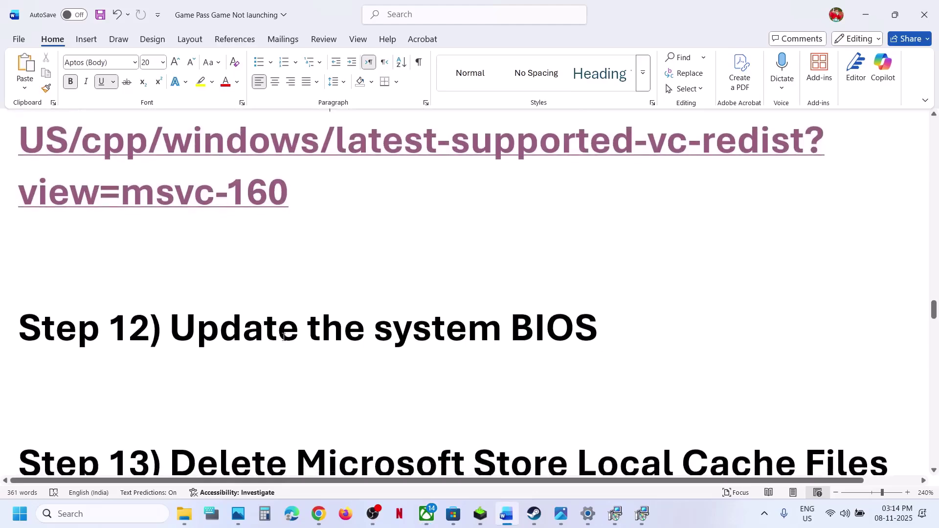
pyautogui.moveTo(253, 330); pyautogui.dragTo(600, 324)
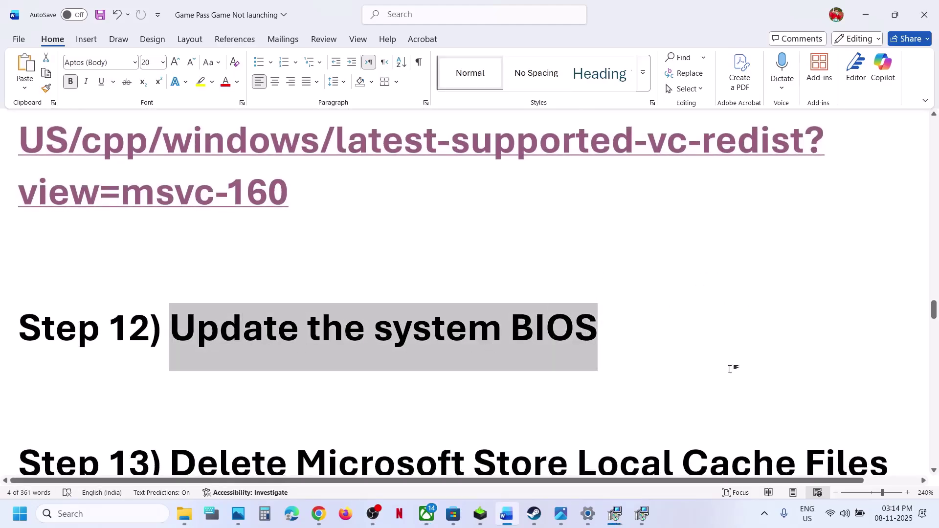
pyautogui.click(837, 525)
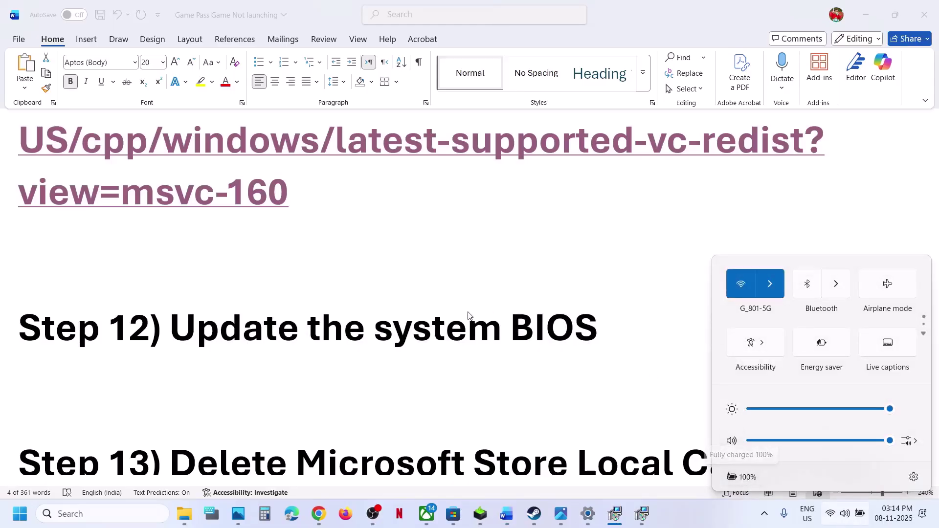
pyautogui.click(441, 327)
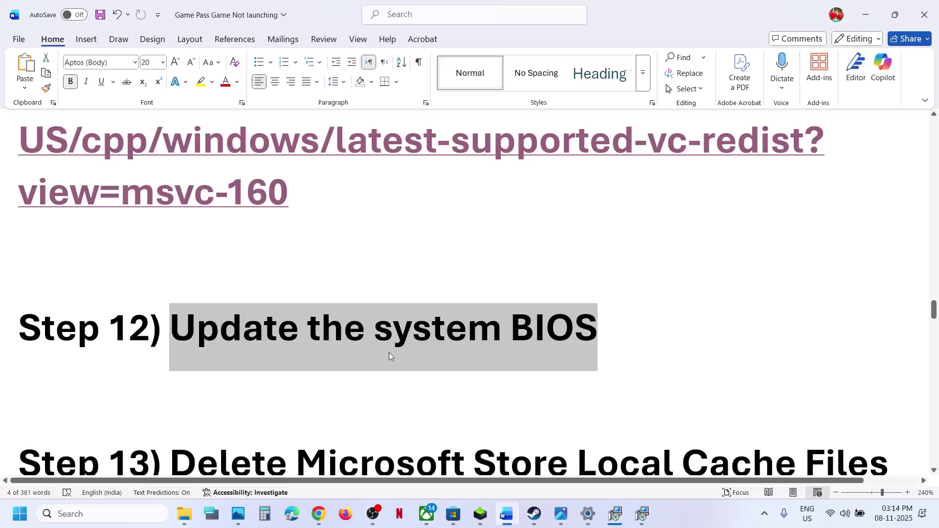
# - Highlight the Step 13 heading about Microsoft Store cache files, and open the current user's profile folder under C:\Users in File Explorer
pyautogui.scroll(-4, 357, 406)
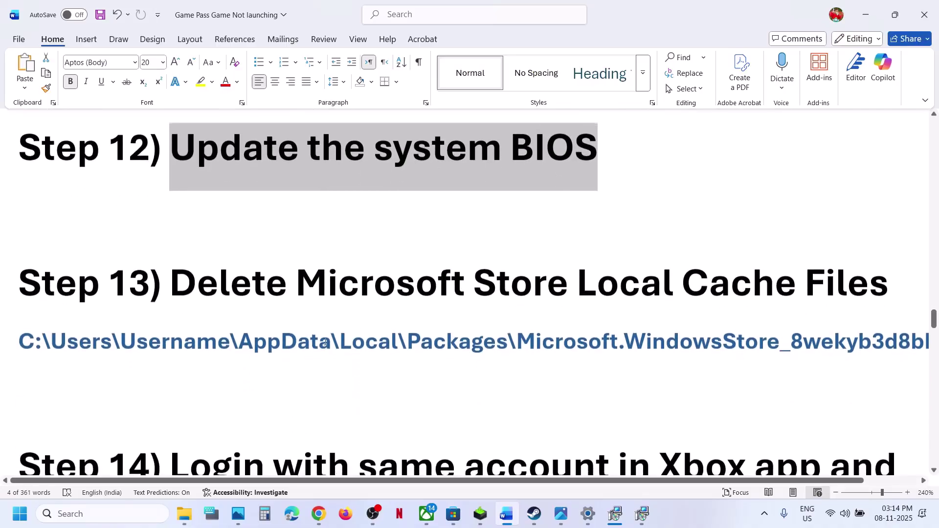
pyautogui.moveTo(171, 286); pyautogui.dragTo(815, 264)
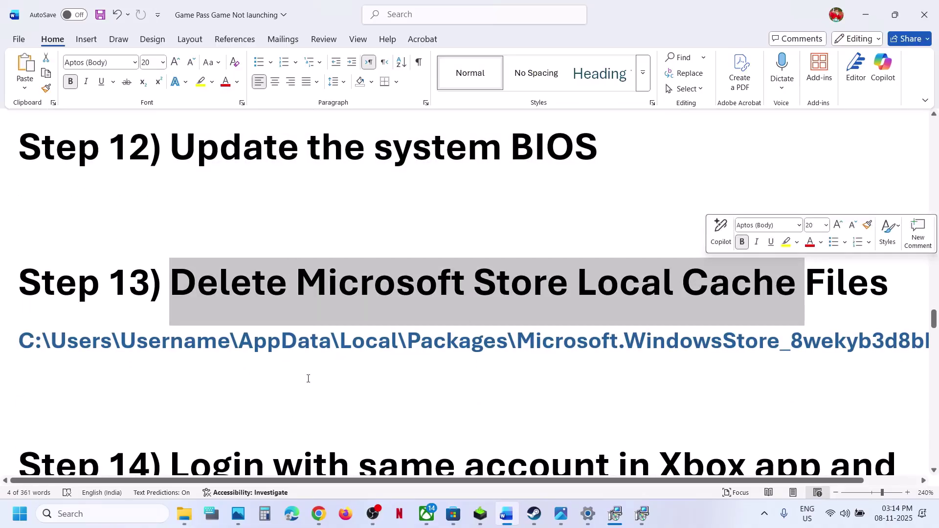
pyautogui.click(185, 514)
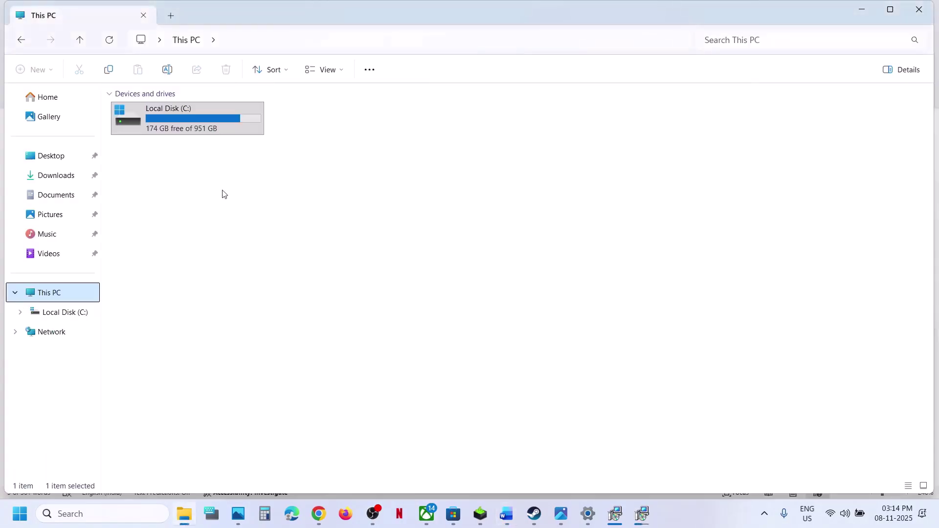
pyautogui.doubleClick(163, 116)
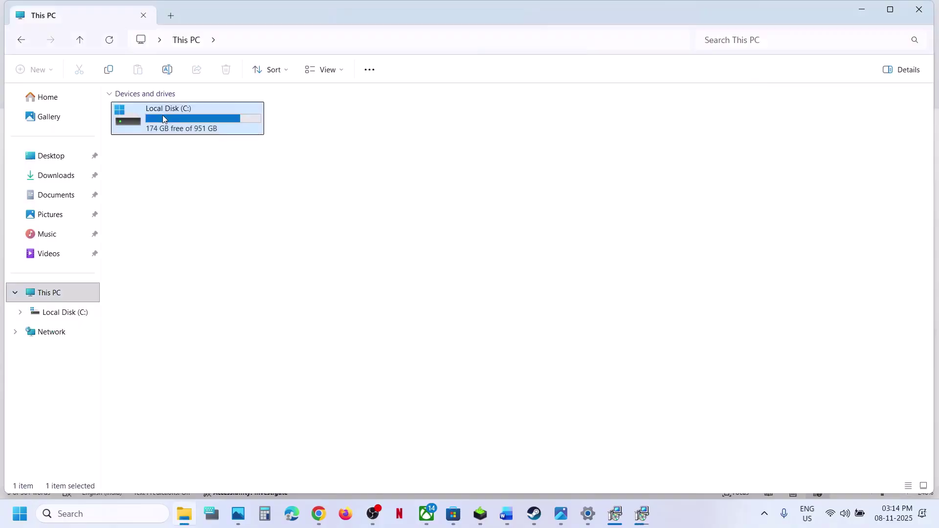
pyautogui.doubleClick(131, 404)
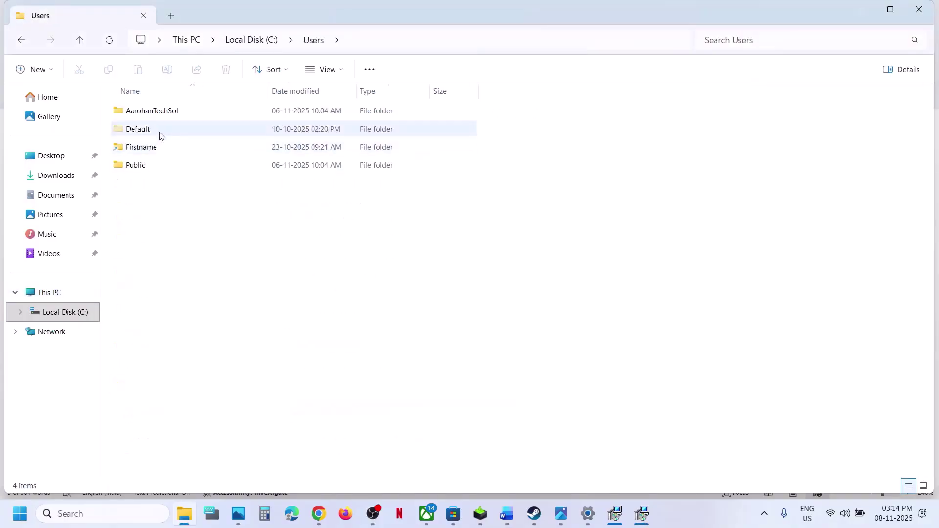
pyautogui.doubleClick(155, 111)
# - Select the AppData folder and check the Hidden items display setting
pyautogui.click(144, 168)
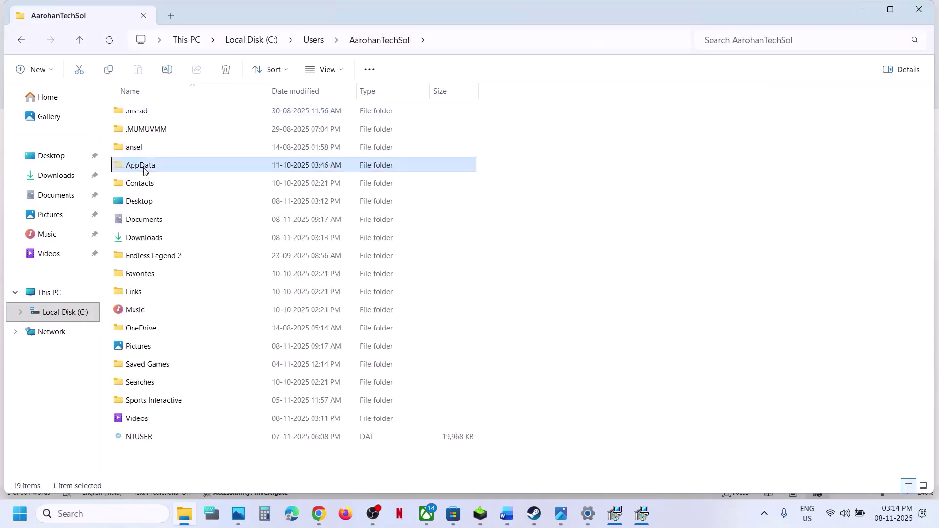
pyautogui.click(341, 73)
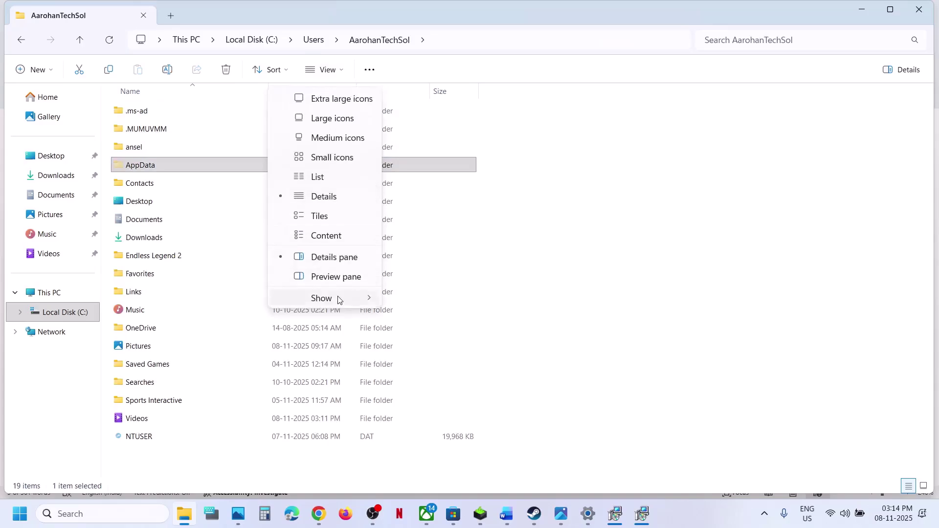
pyautogui.moveTo(339, 297)
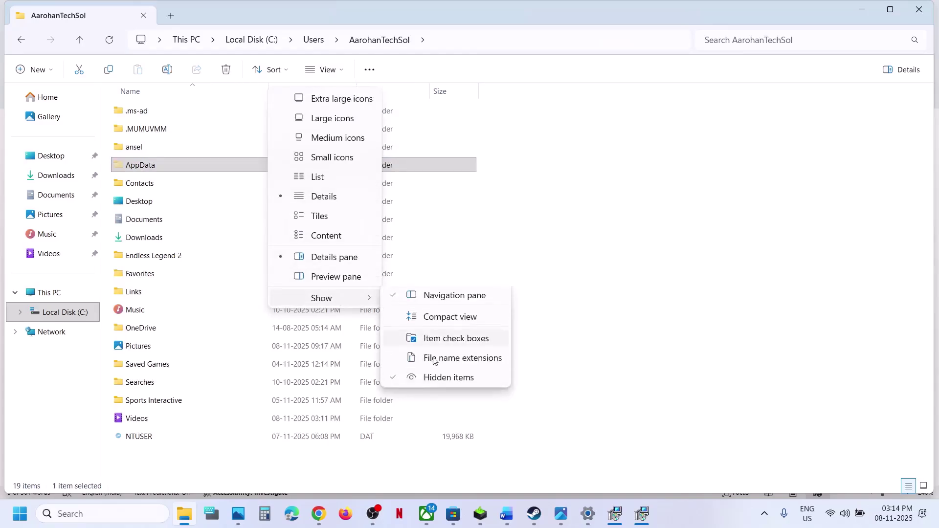
# - Open AppData\Local\Packages from the profile folder, and open the Microsoft.WindowsStore_8wekyb3d8bbwe folder in it
pyautogui.click(140, 166)
pyautogui.doubleClick(140, 167)
pyautogui.doubleClick(148, 112)
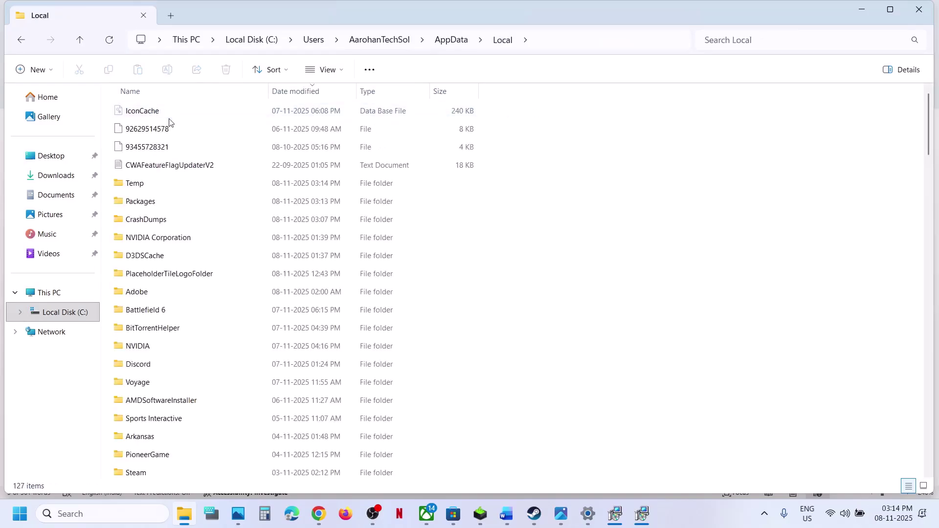
pyautogui.doubleClick(158, 203)
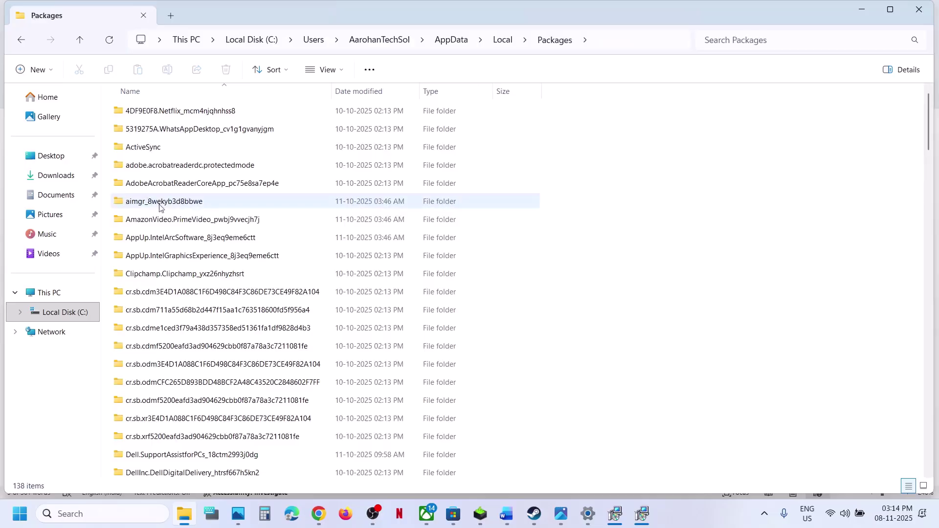
pyautogui.scroll(-15, 219, 397)
pyautogui.scroll(-14, 219, 397)
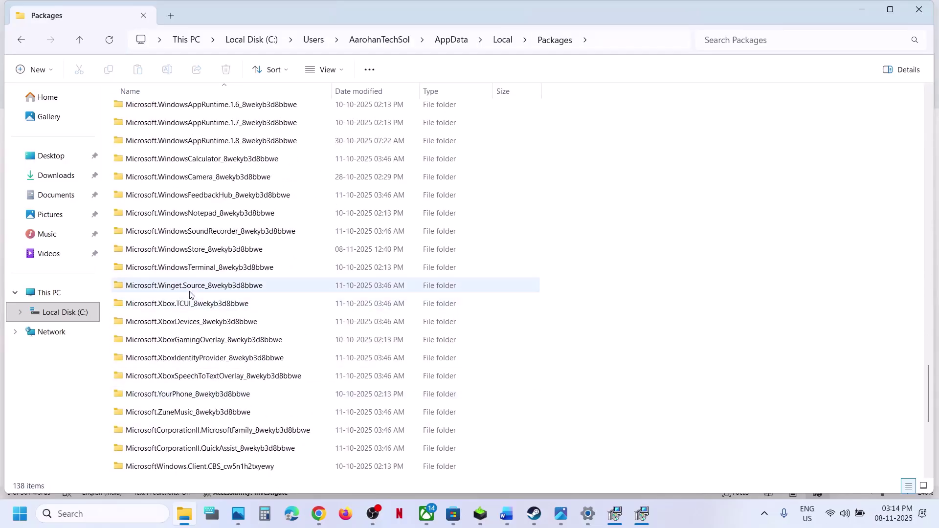
pyautogui.click(179, 250)
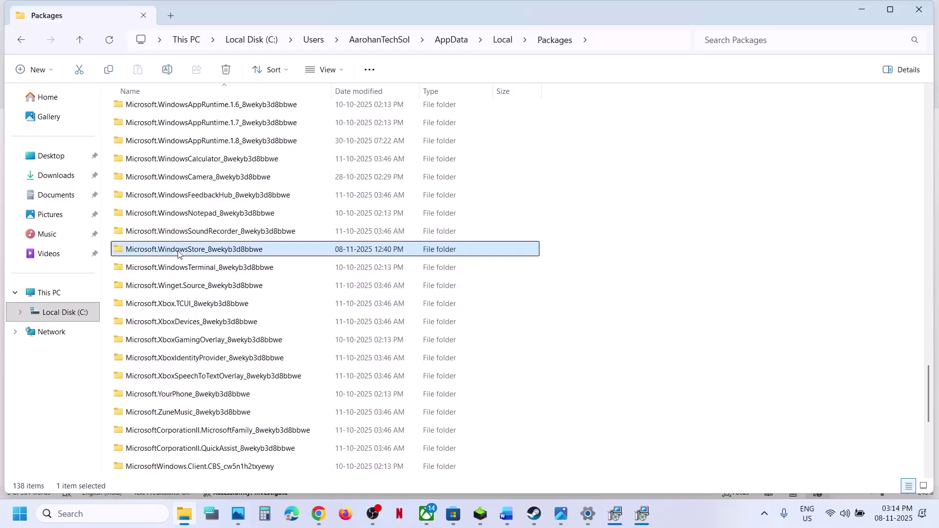
pyautogui.doubleClick(208, 250)
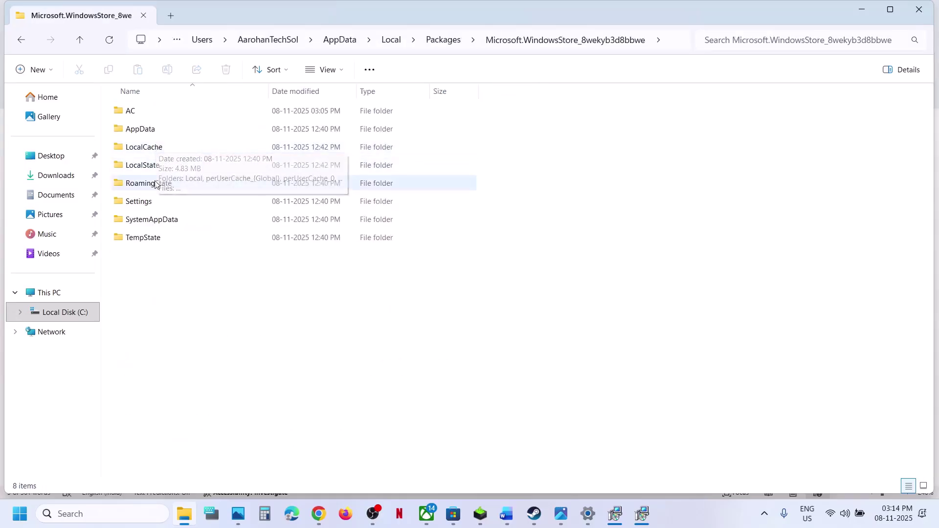
# - Delete the LocalCache folder of the Microsoft Store package, and close File Explorer
pyautogui.click(145, 149)
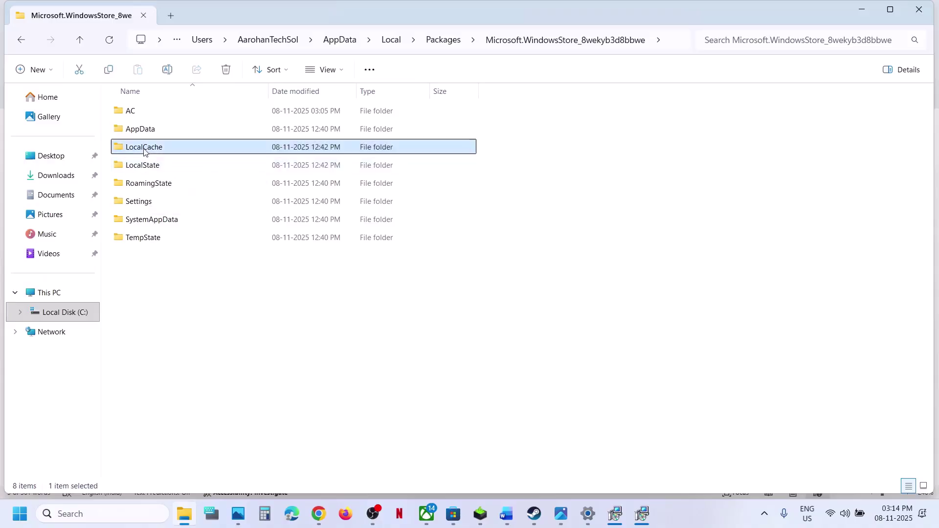
pyautogui.rightClick(145, 151)
pyautogui.click(276, 130)
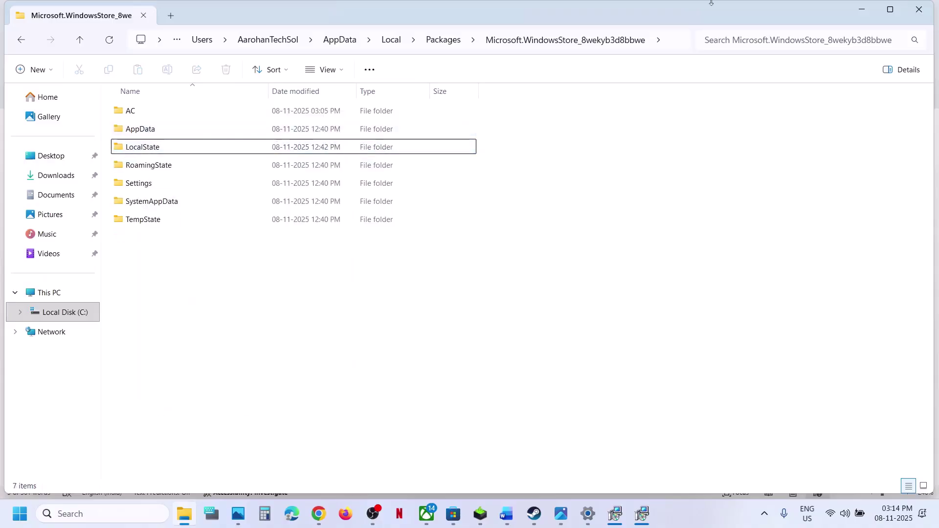
pyautogui.click(919, 10)
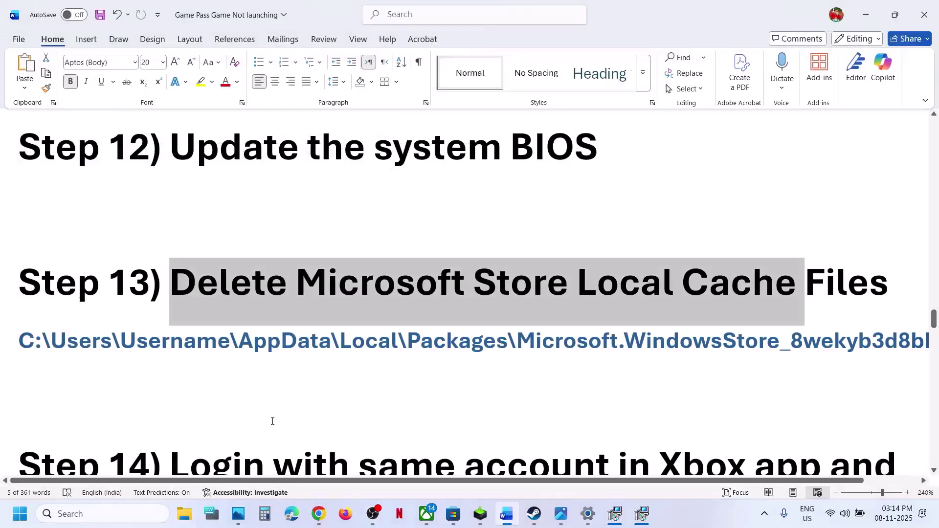
# - Read Step 14 in the notes, switch to Microsoft Store, and sign out of its current account
pyautogui.scroll(-3, 272, 420)
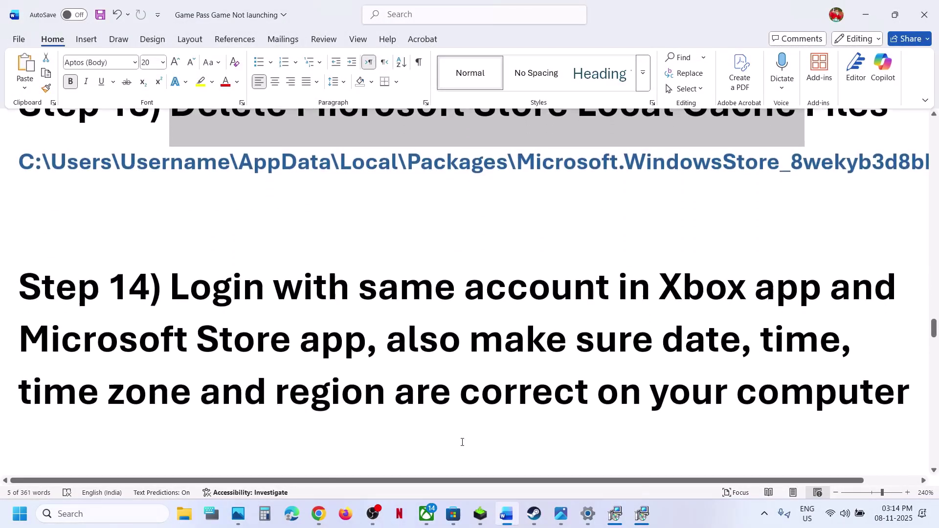
pyautogui.click(453, 513)
pyautogui.click(813, 14)
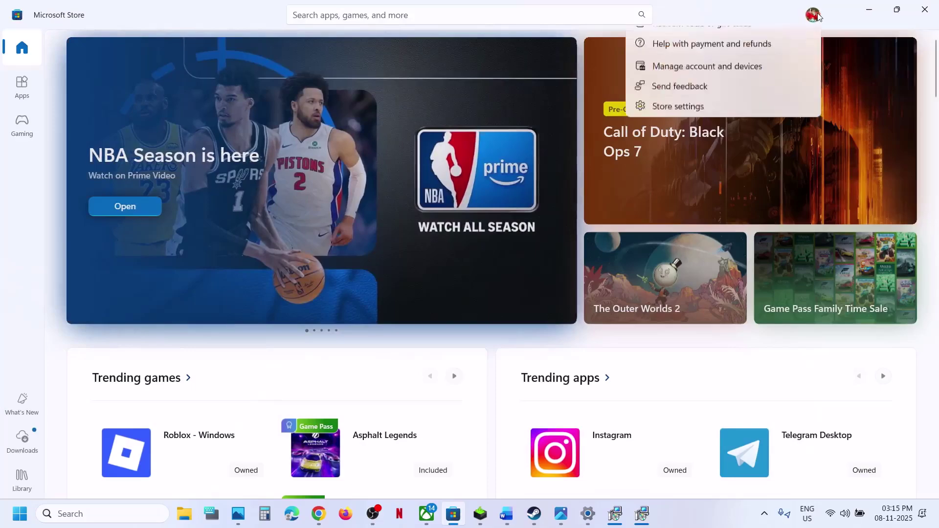
pyautogui.click(684, 69)
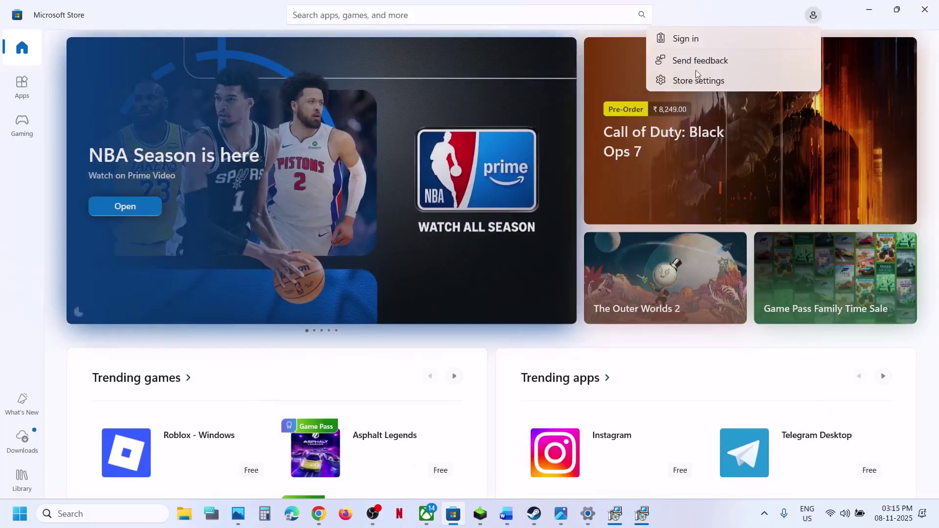
# - Sign in to Microsoft Store with the listed Outlook account, entering the PIN for verification, and switch to the Xbox app
pyautogui.click(695, 39)
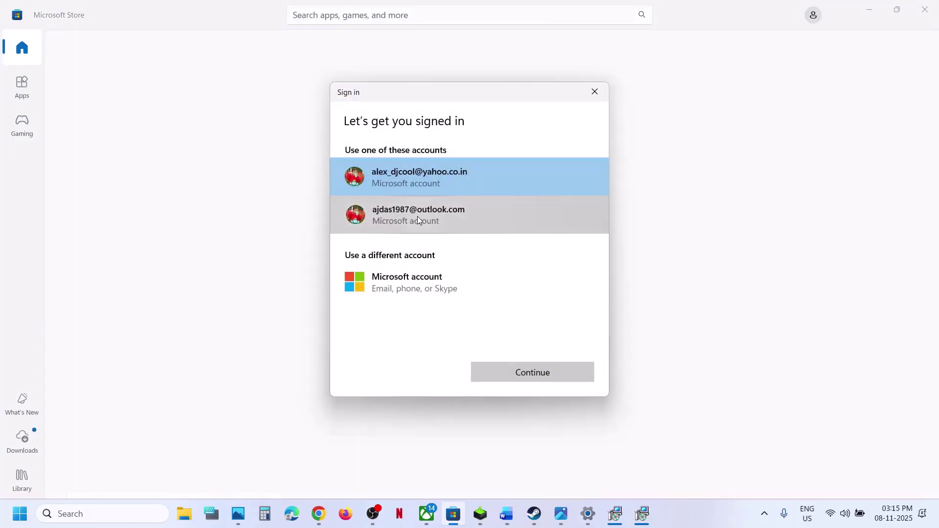
pyautogui.click(417, 216)
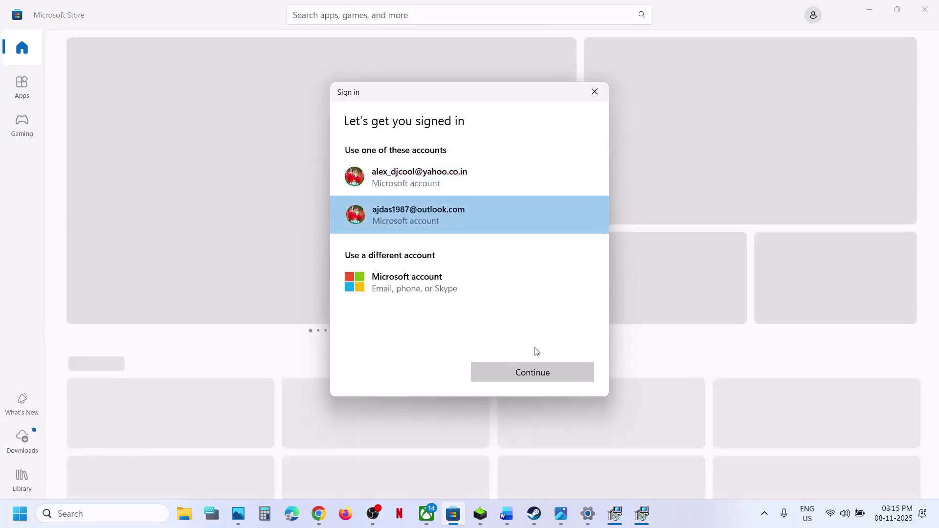
pyautogui.click(509, 374)
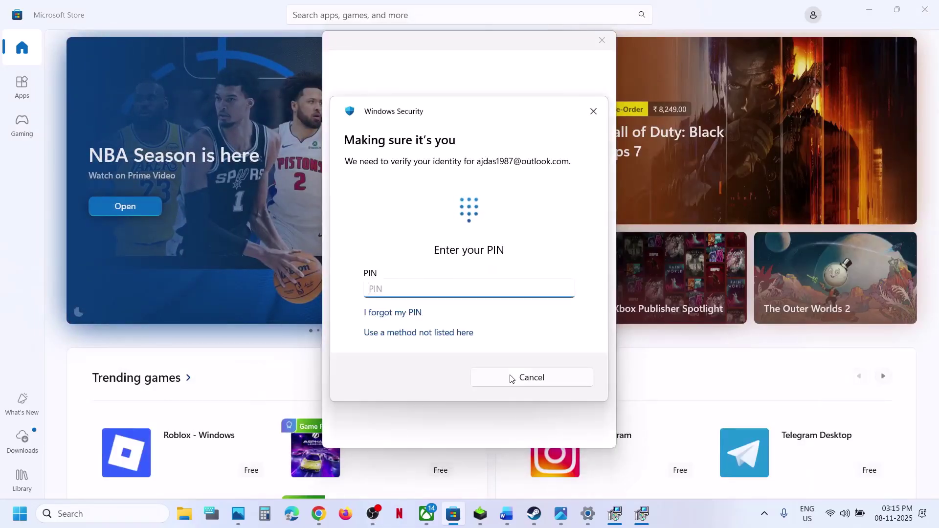
pyautogui.write('0')
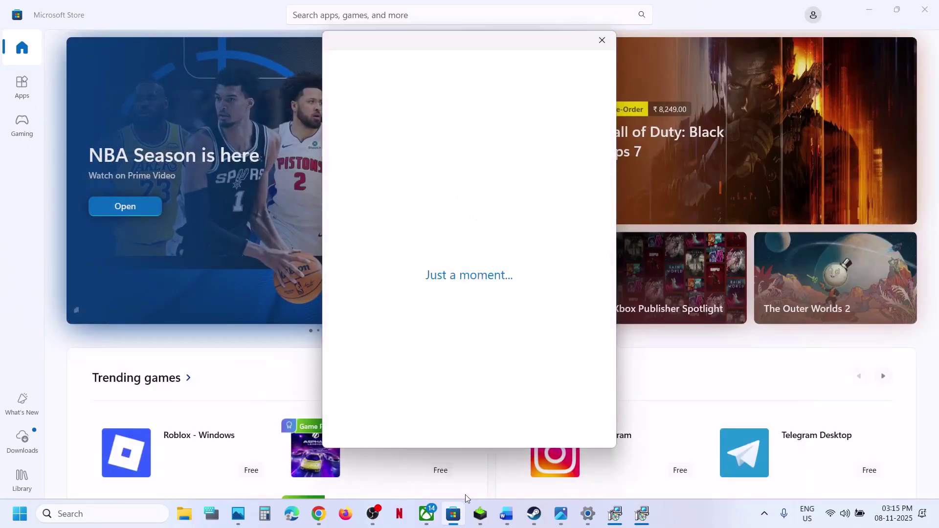
pyautogui.click(426, 513)
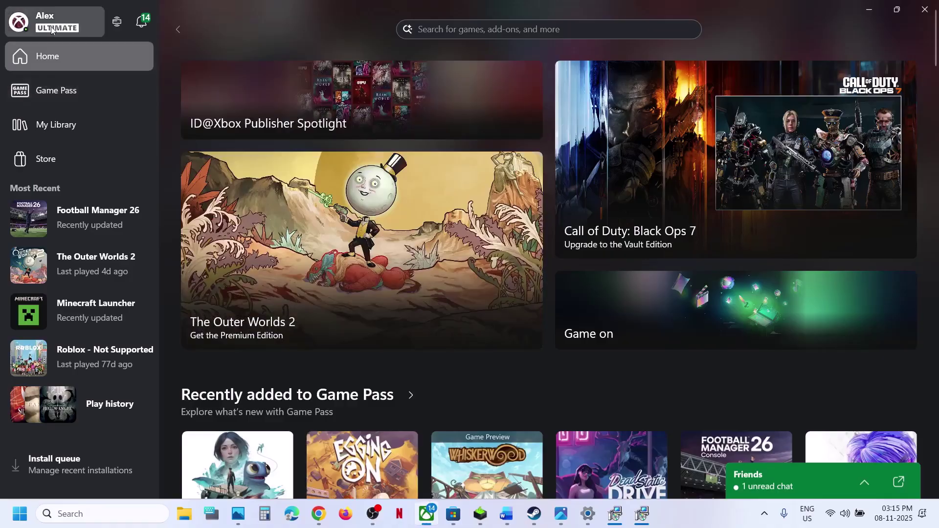
# - Sign out of the Xbox app's current account and sign back in with the listed Outlook account
pyautogui.click(52, 30)
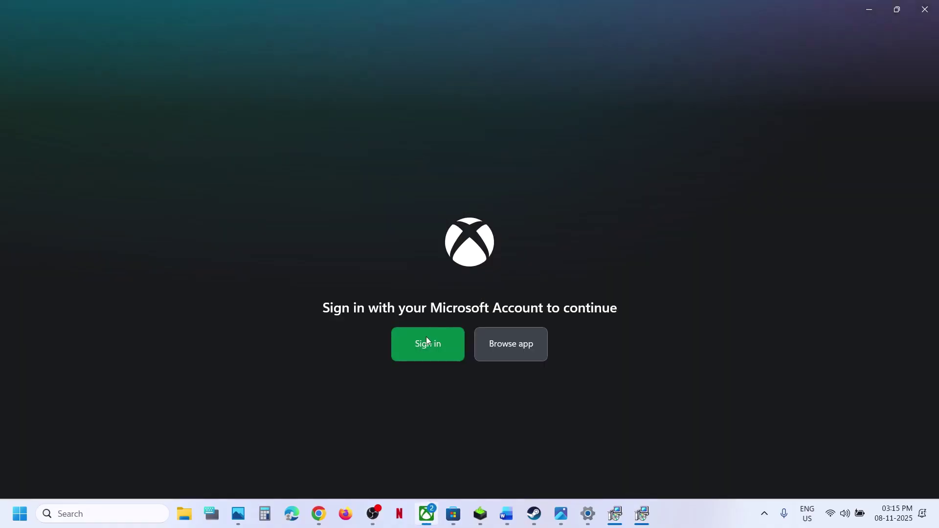
pyautogui.click(426, 337)
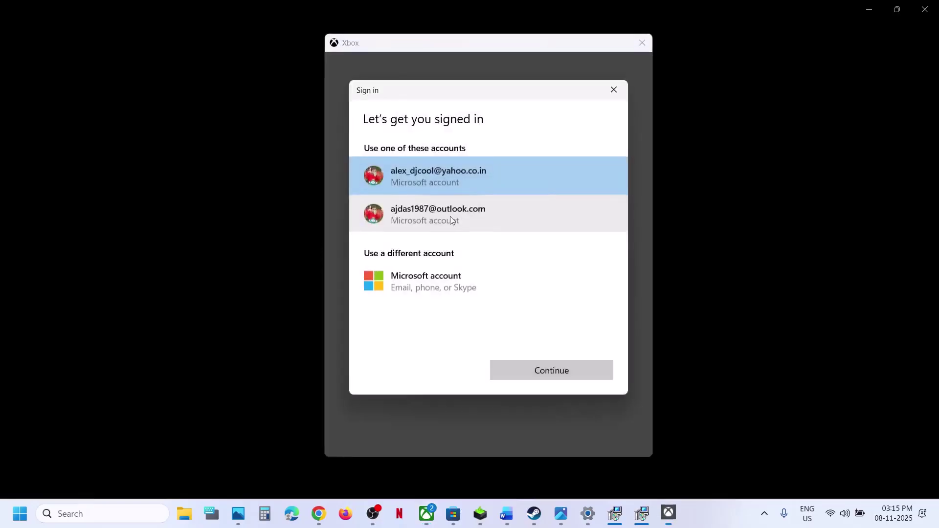
pyautogui.click(440, 215)
pyautogui.click(568, 369)
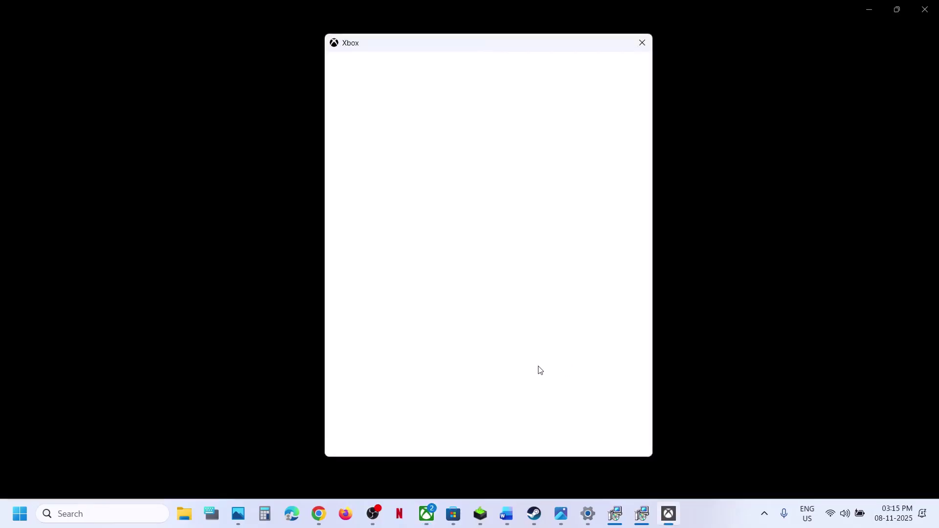
pyautogui.click(469, 428)
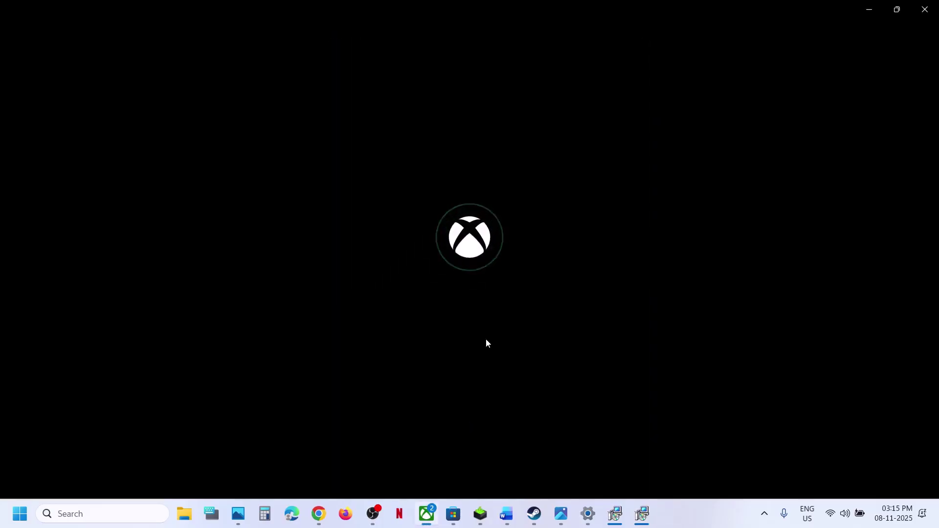
# - Read the rest of Step 14 in the notes, and check the automatic time zone and time options in the Date & time settings
pyautogui.hotkey('alt', 'Tab')
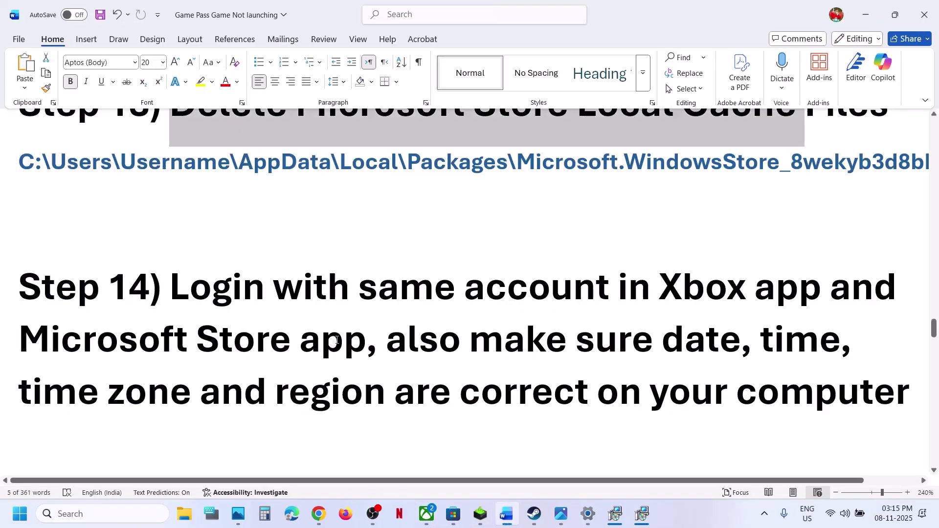
pyautogui.moveTo(423, 326); pyautogui.dragTo(829, 392)
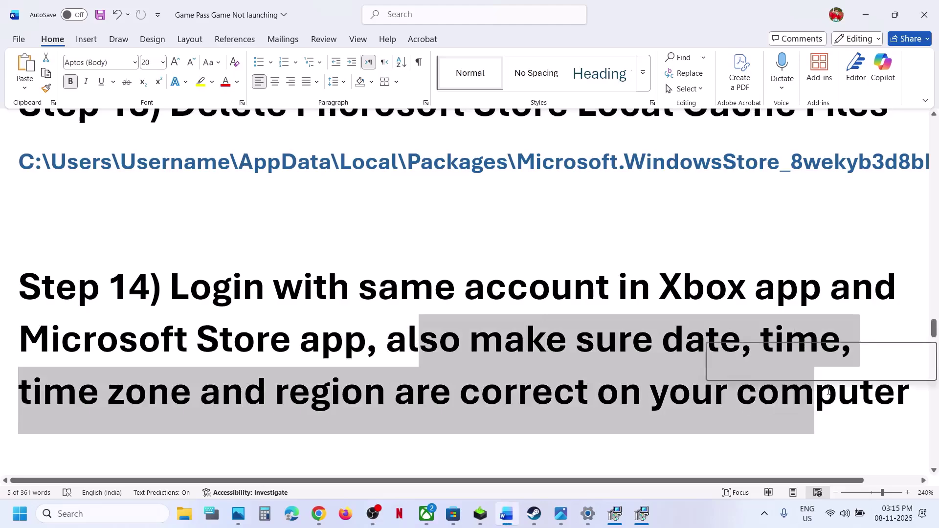
pyautogui.rightClick(889, 521)
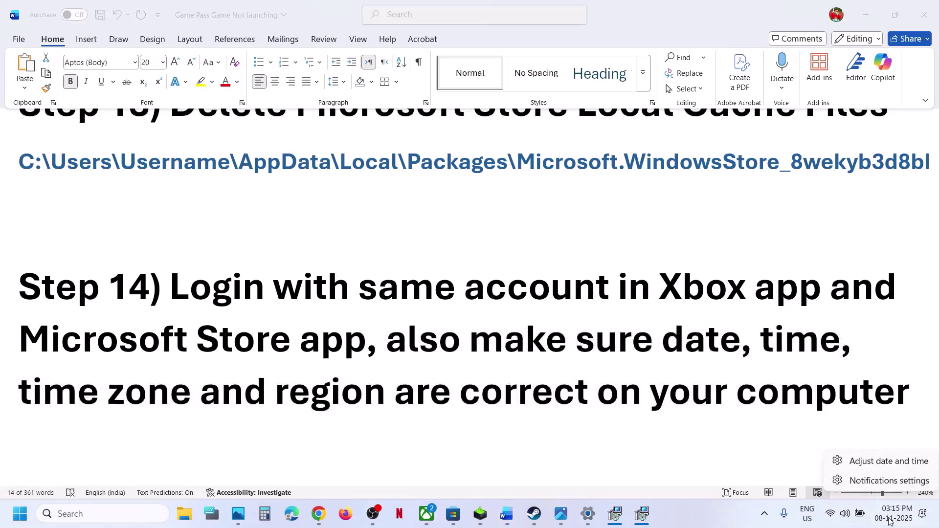
pyautogui.click(887, 469)
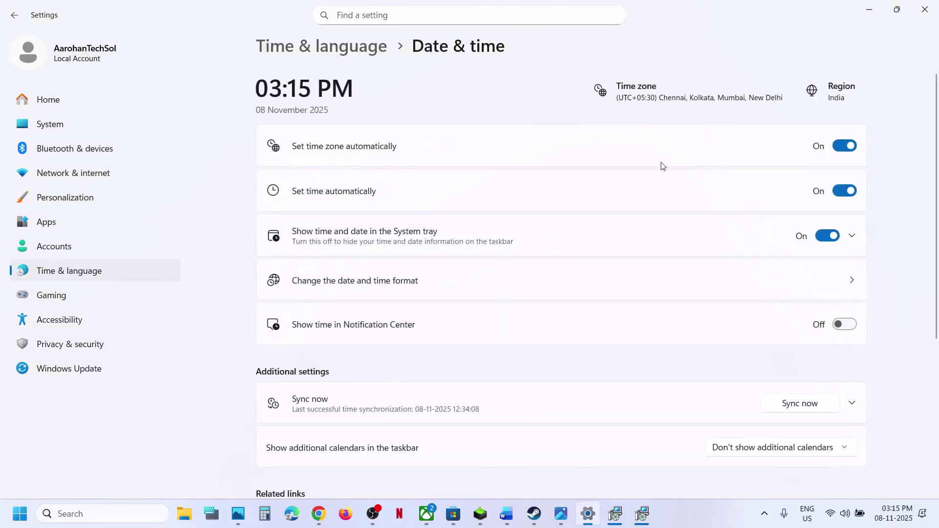
pyautogui.click(844, 146)
pyautogui.click(841, 191)
pyautogui.click(837, 191)
# - Check the country or region under Language & region, and close Settings
pyautogui.click(122, 274)
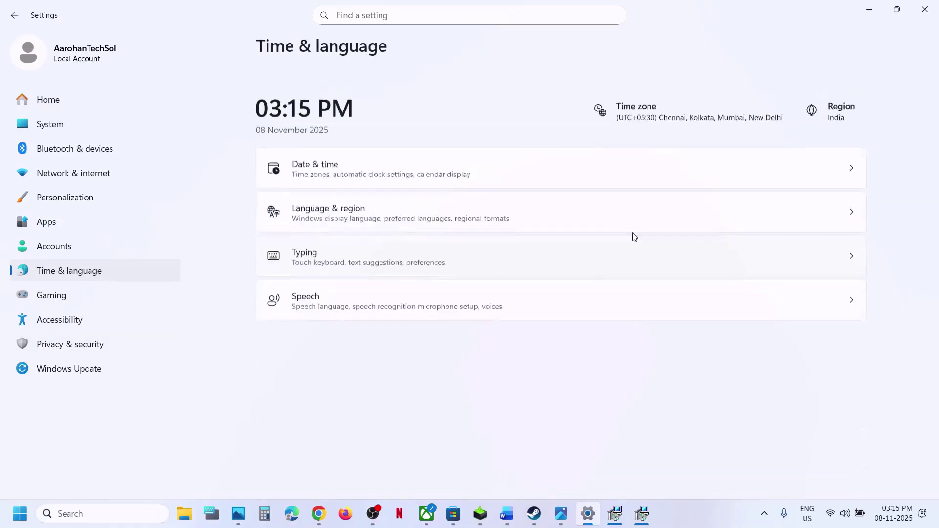
pyautogui.click(420, 207)
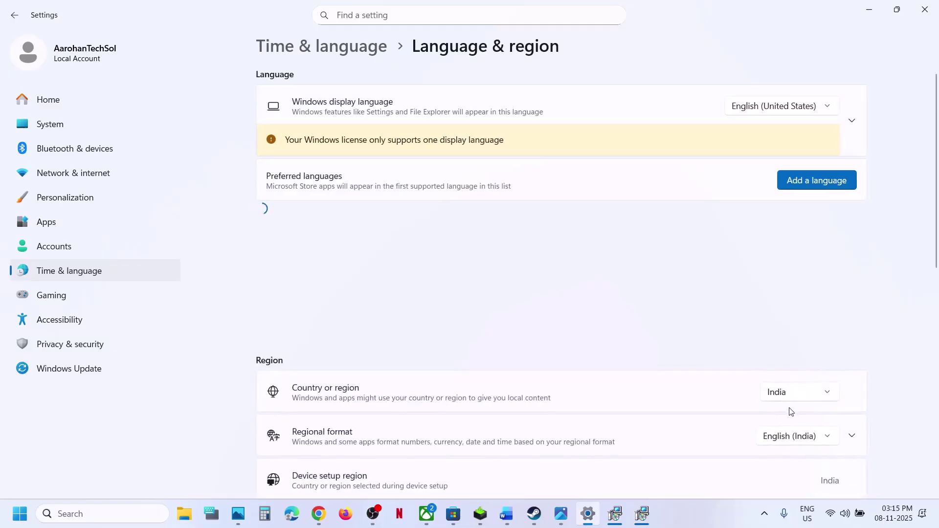
pyautogui.click(794, 396)
pyautogui.click(794, 394)
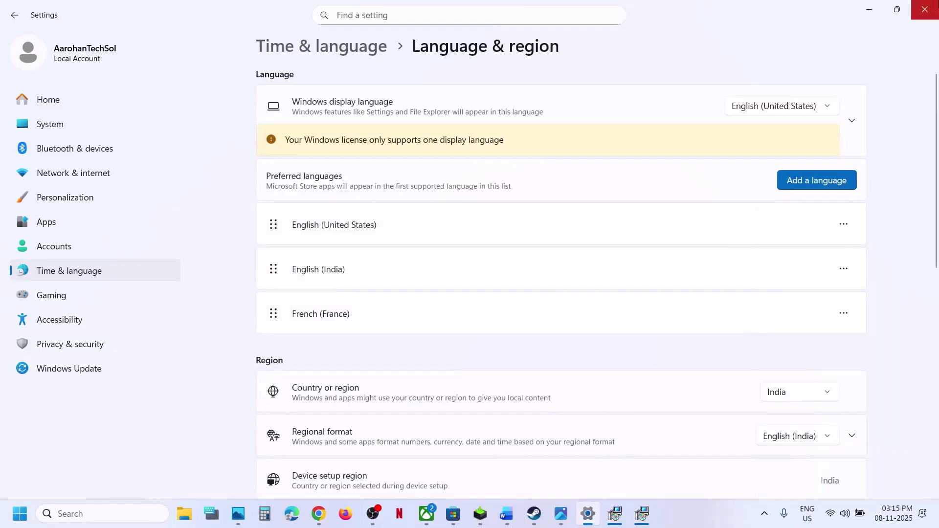
pyautogui.click(924, 9)
# - Follow Step 15: check for updates in Microsoft Store, resume the paused Xbox app update, and minimize the Store
pyautogui.scroll(-4, 479, 339)
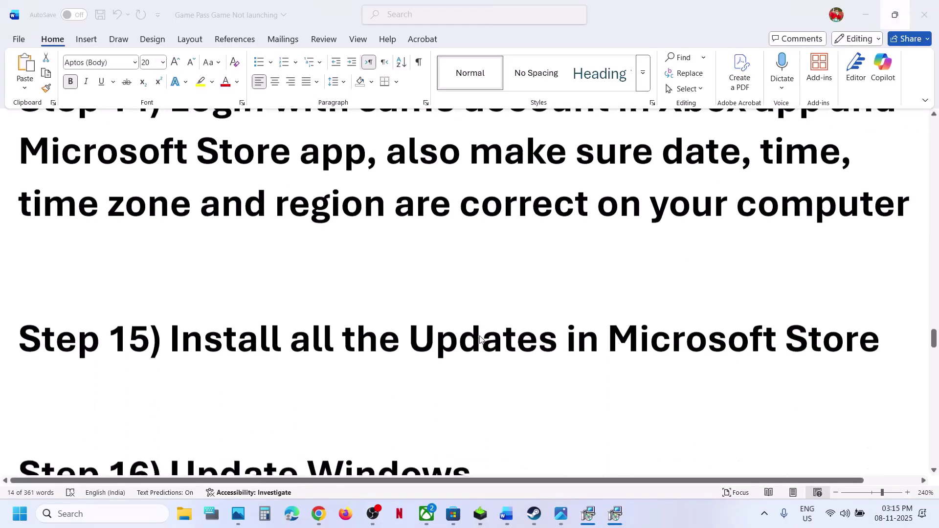
pyautogui.scroll(1, 536, 473)
pyautogui.click(453, 513)
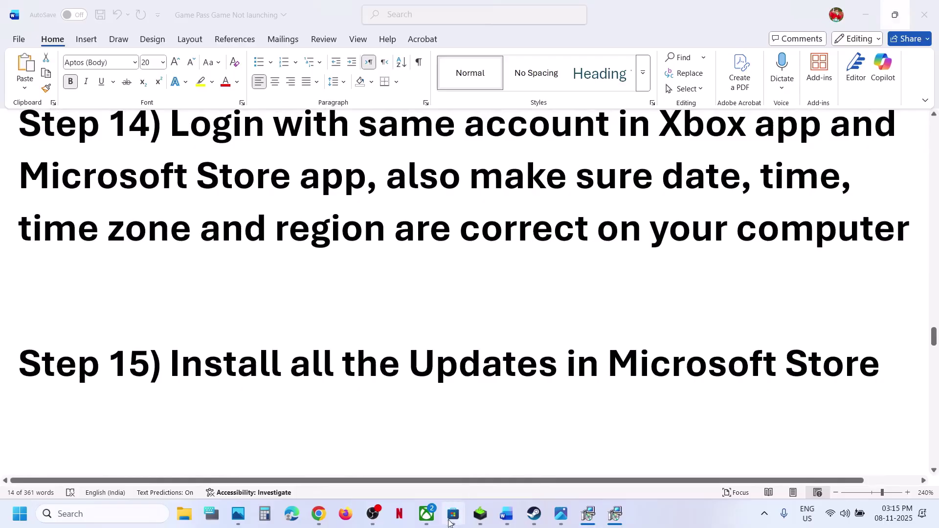
pyautogui.click(18, 450)
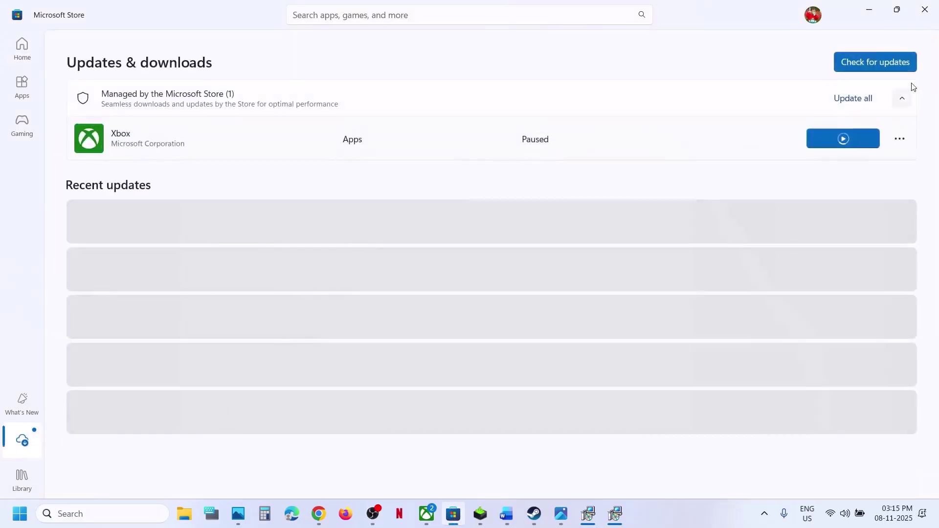
pyautogui.click(858, 64)
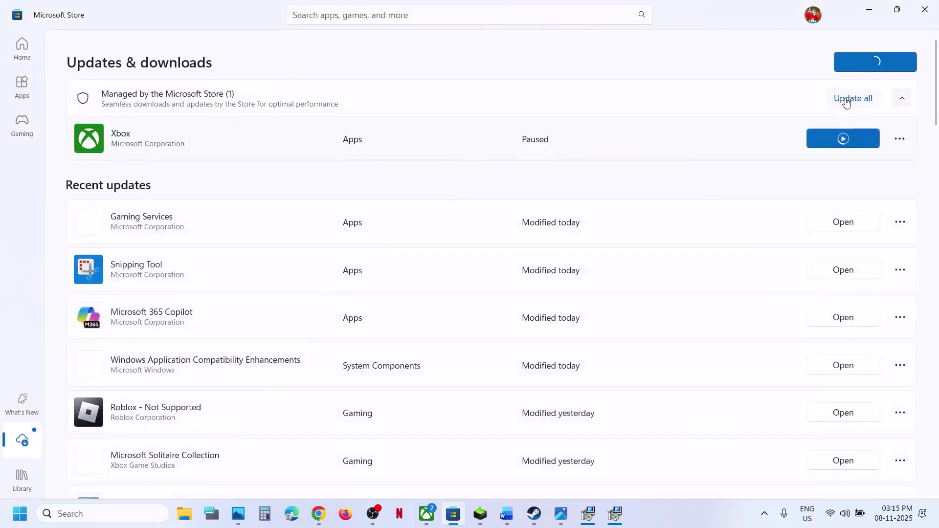
pyautogui.click(843, 139)
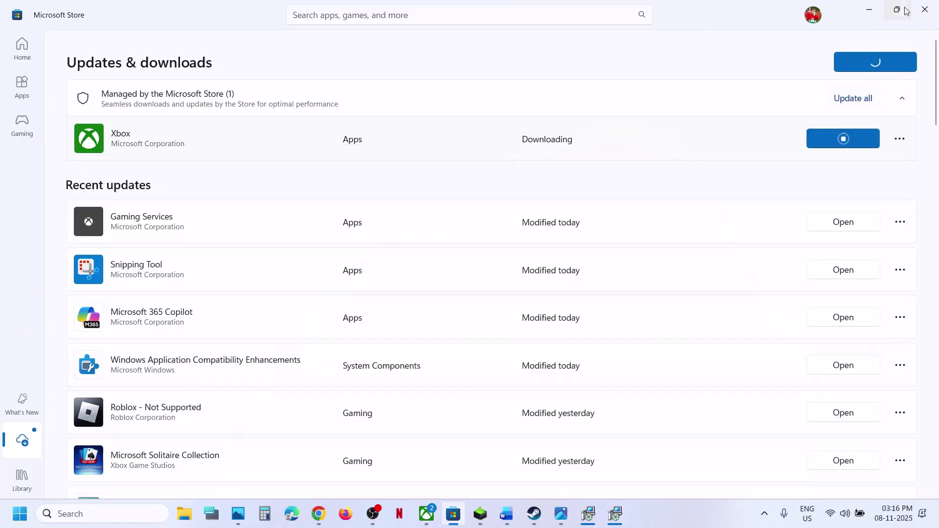
pyautogui.click(869, 10)
# - Follow Step 16: check for updates in Windows Update, and show the computer's power options including Restart
pyautogui.scroll(-1, 440, 343)
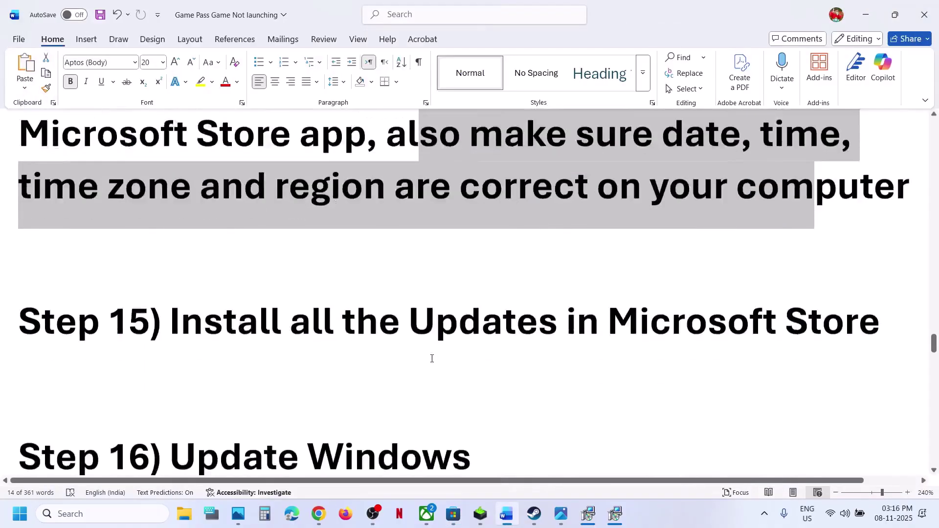
pyautogui.scroll(-3, 430, 354)
pyautogui.press('super+i')
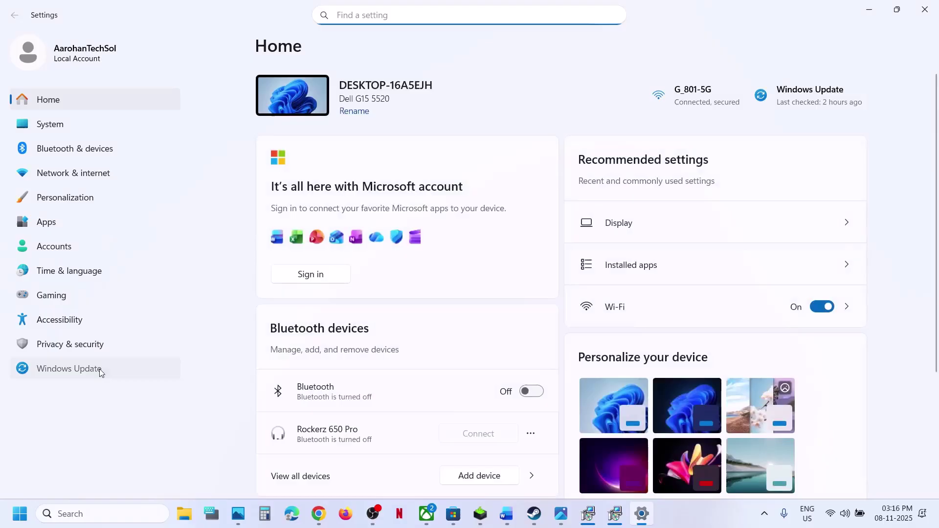
pyautogui.click(99, 369)
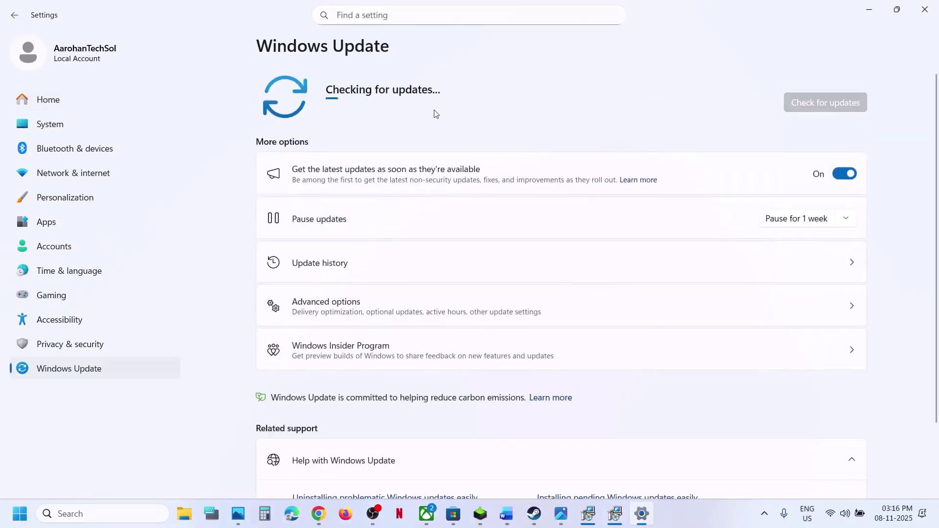
pyautogui.click(19, 513)
pyautogui.click(355, 471)
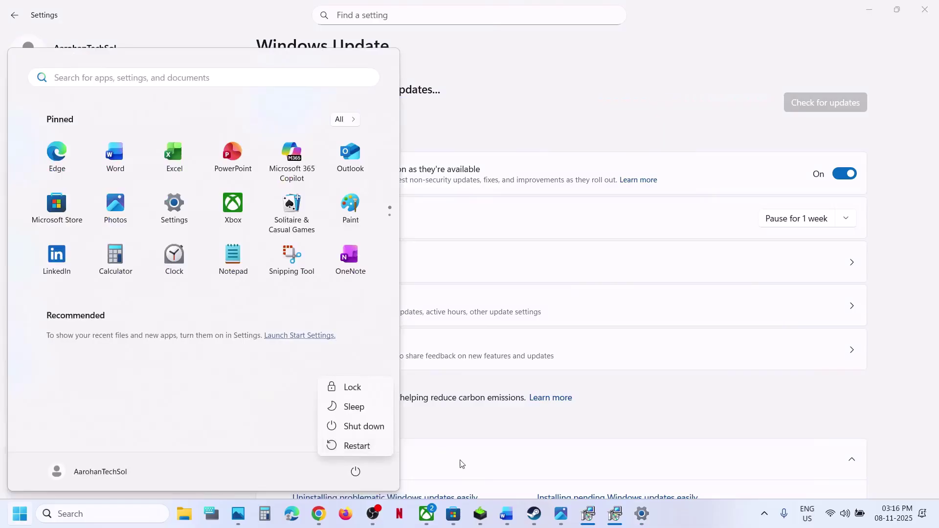
# - Copy the wsreset command from Step 17 in the notes, run it from Windows search, and minimize the reopened Microsoft Store
pyautogui.click(506, 514)
pyautogui.scroll(-3, 396, 317)
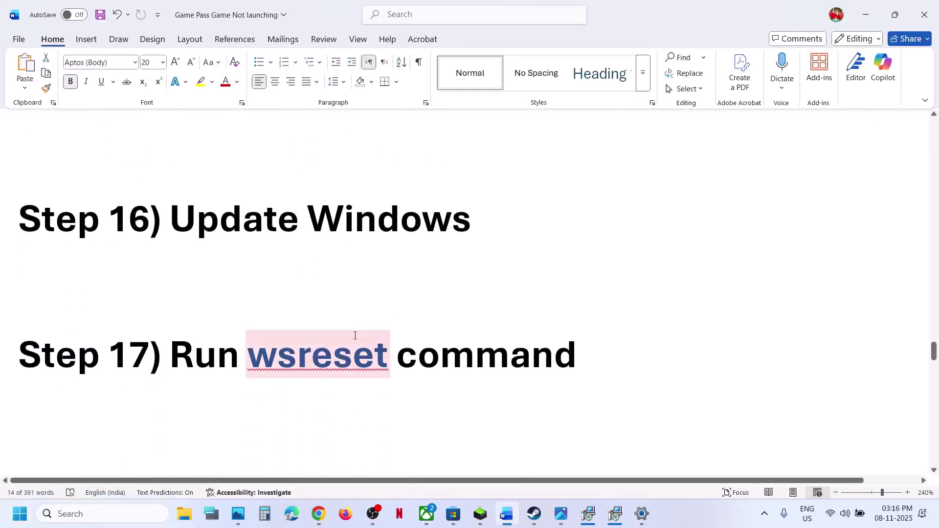
pyautogui.doubleClick(342, 354)
pyautogui.hotkey('ctrl', 'c')
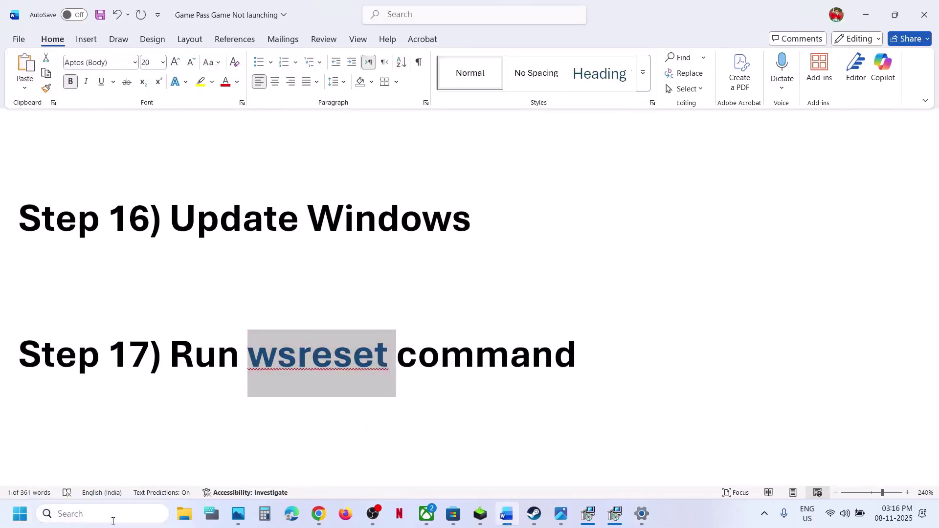
pyautogui.click(107, 514)
pyautogui.hotkey('ctrl', 'v')
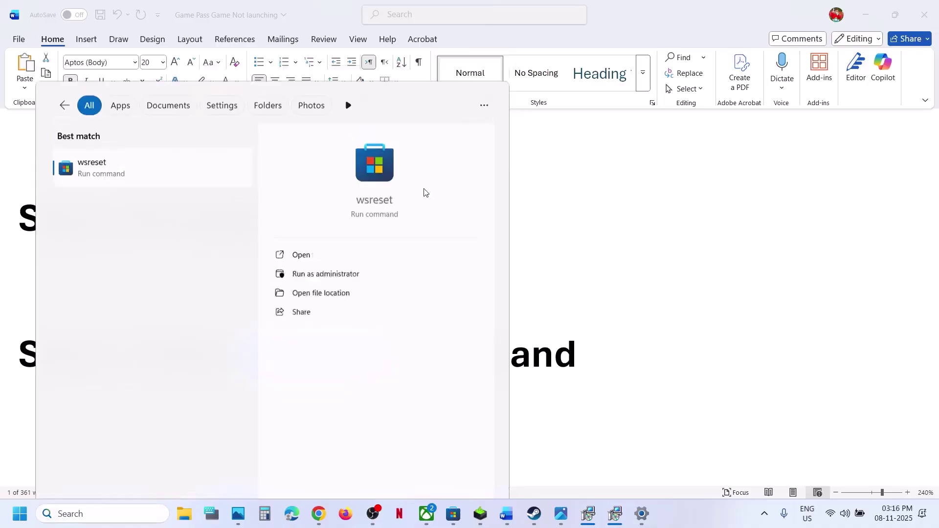
pyautogui.press('Return')
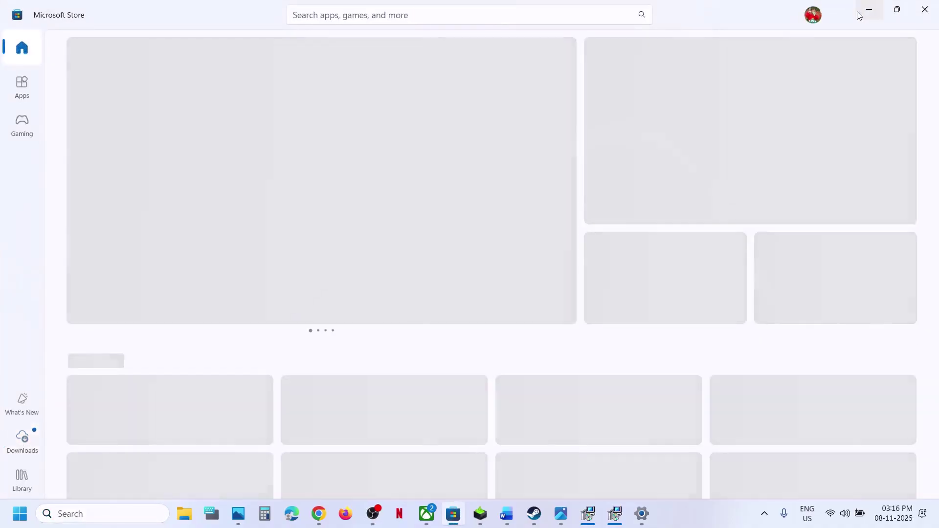
pyautogui.click(869, 10)
# - Read Step 18 in the notes, find the Xbox app in Windows search, and open its app settings at the Reset section
pyautogui.scroll(-1, 320, 355)
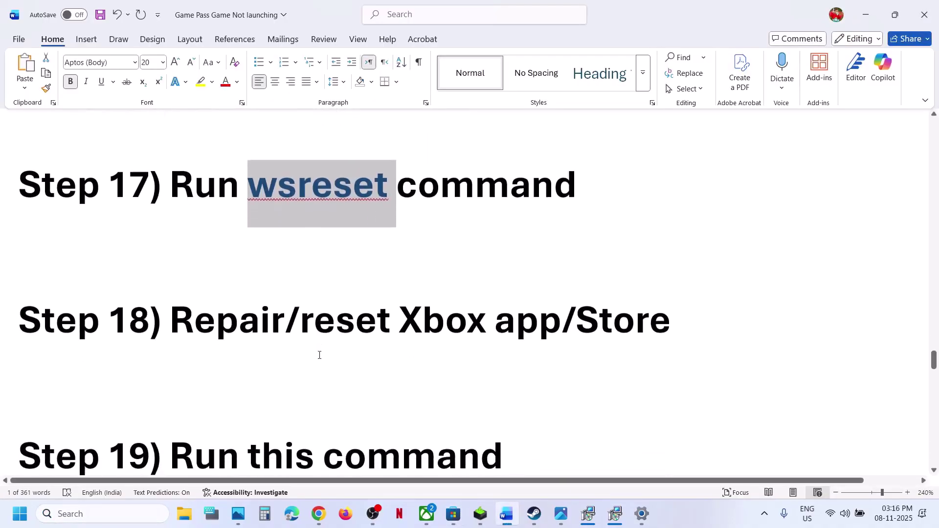
pyautogui.click(97, 514)
pyautogui.write('xbox')
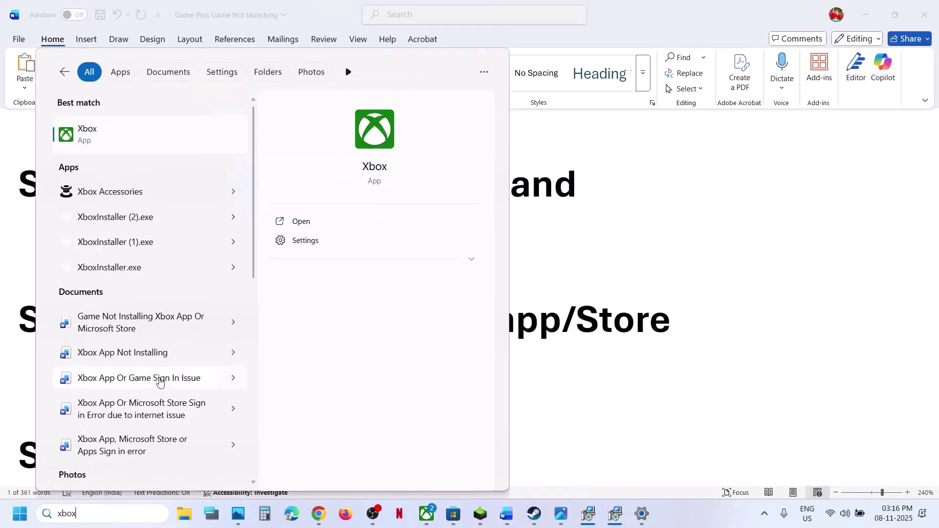
pyautogui.rightClick(165, 148)
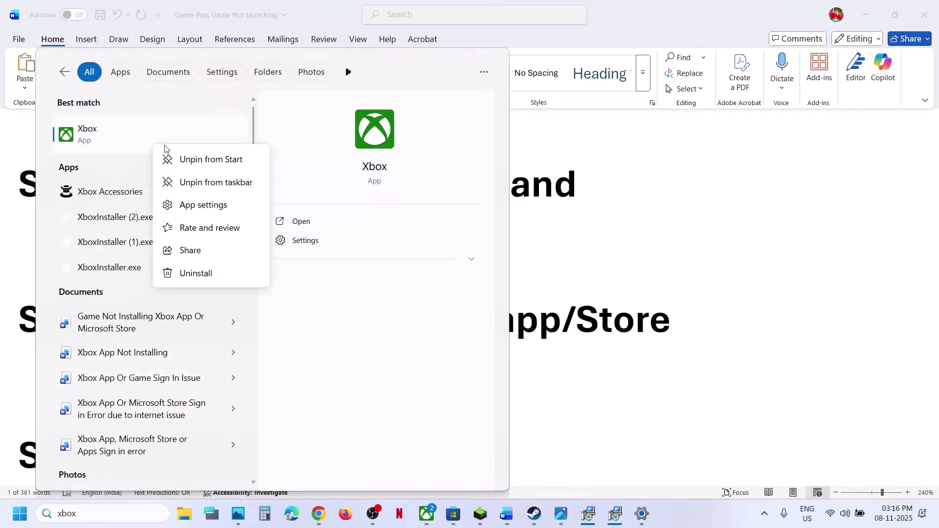
pyautogui.click(212, 205)
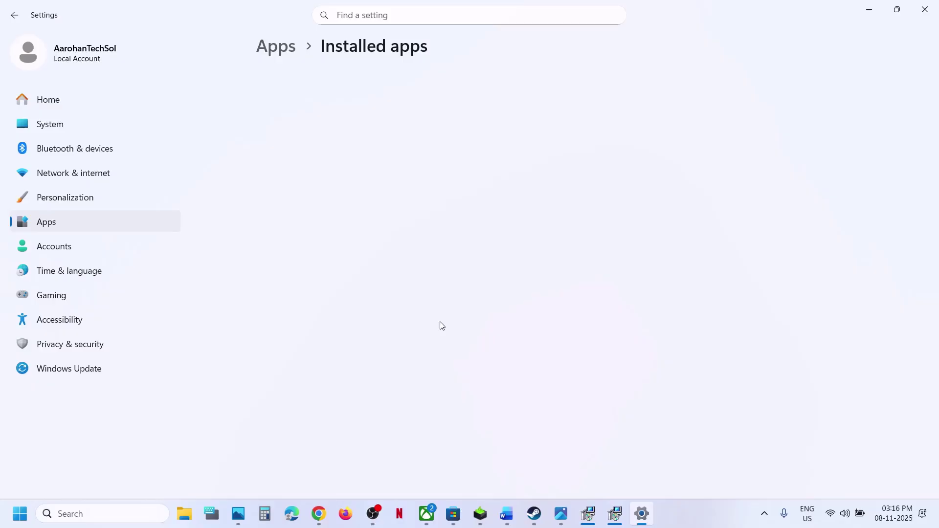
pyautogui.scroll(-10, 441, 326)
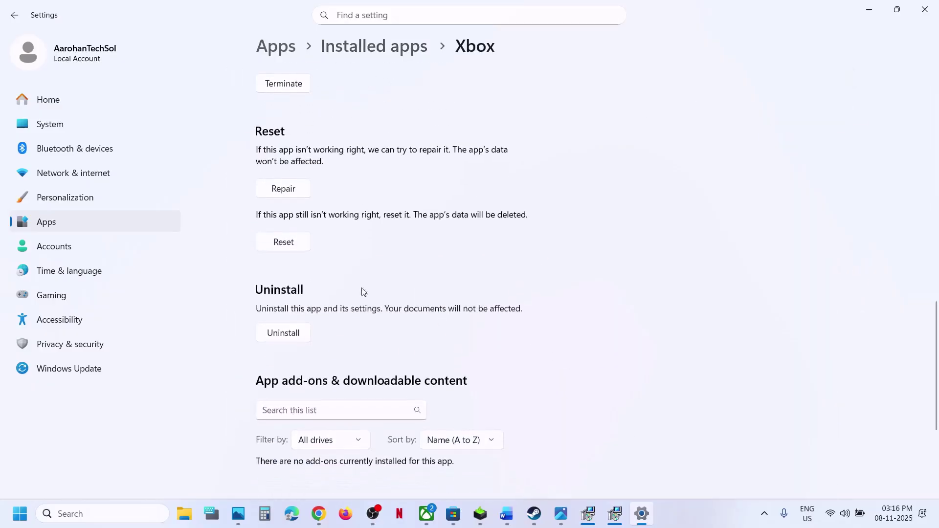
pyautogui.scroll(1, 296, 166)
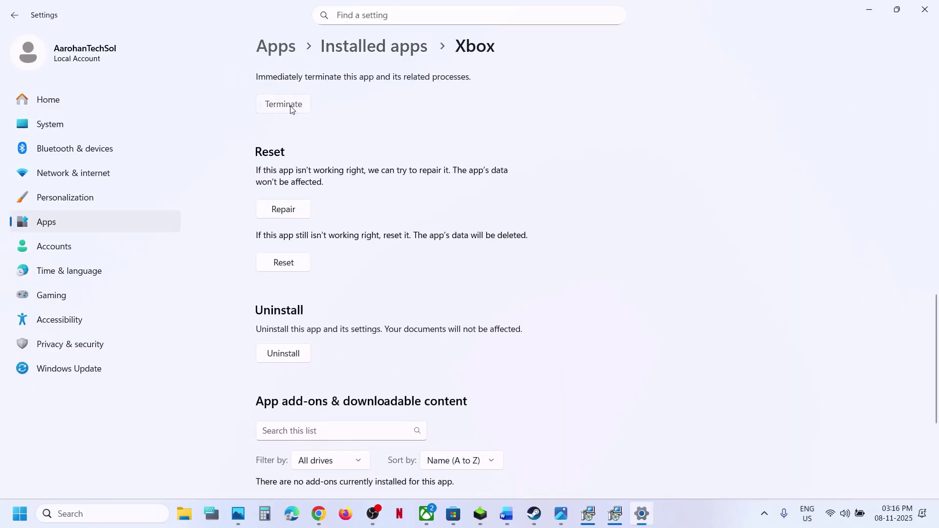
# - Repair the Xbox app, and reset it, confirming deletion of its data
pyautogui.click(282, 210)
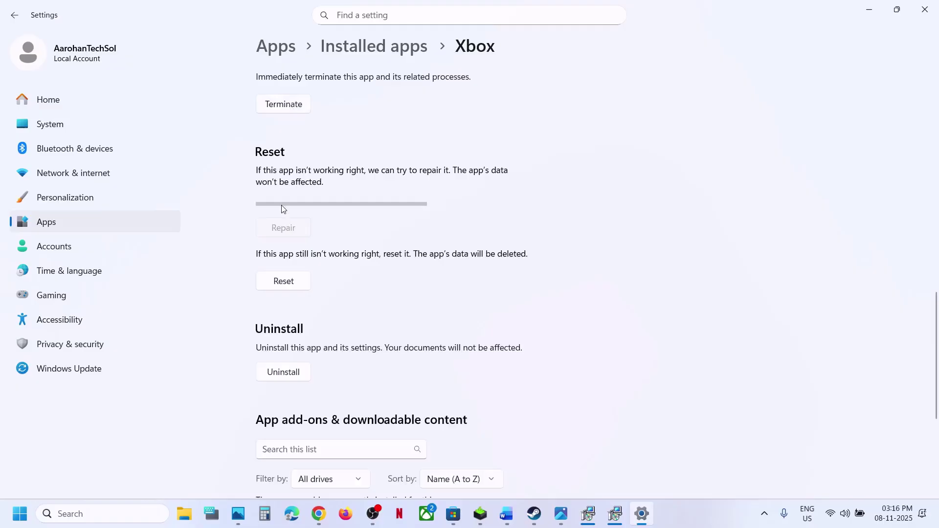
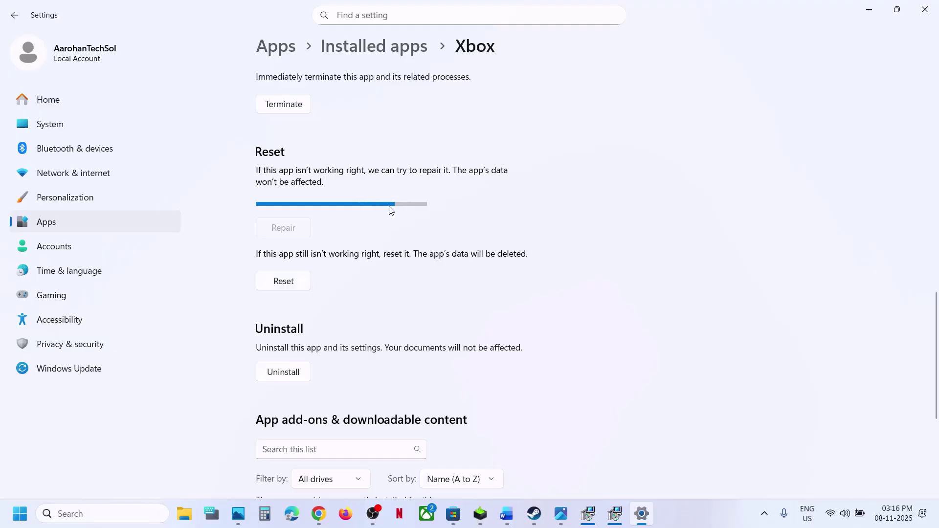
pyautogui.click(281, 283)
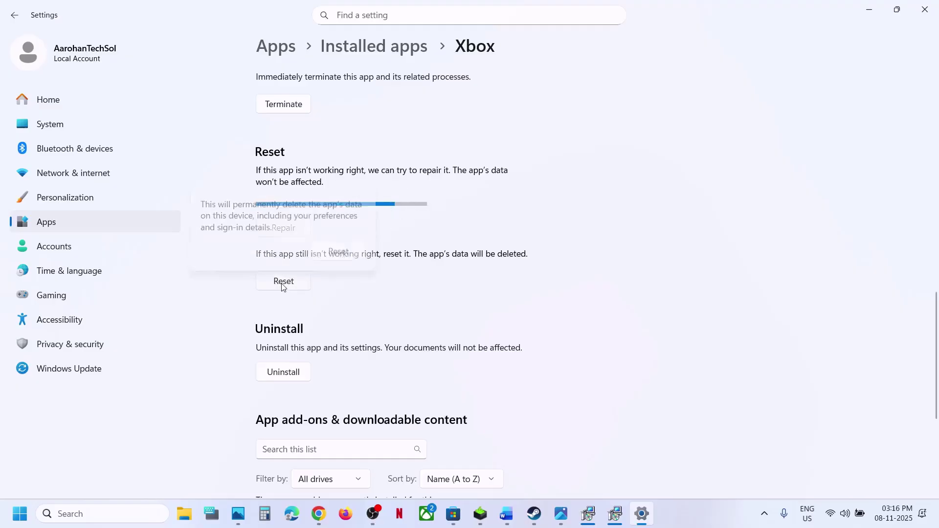
pyautogui.click(338, 249)
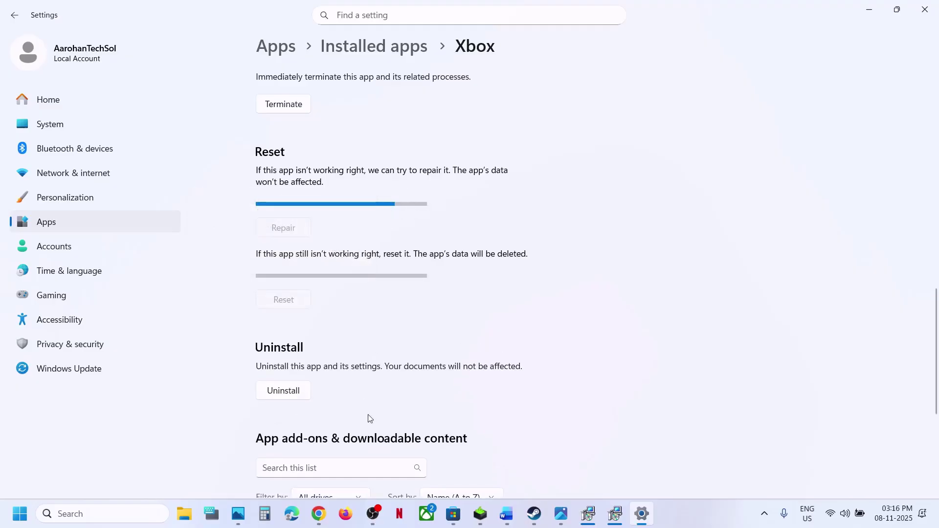
# - Find Microsoft Store in Windows search and open its app settings at the Reset section
pyautogui.click(81, 513)
pyautogui.write('store')
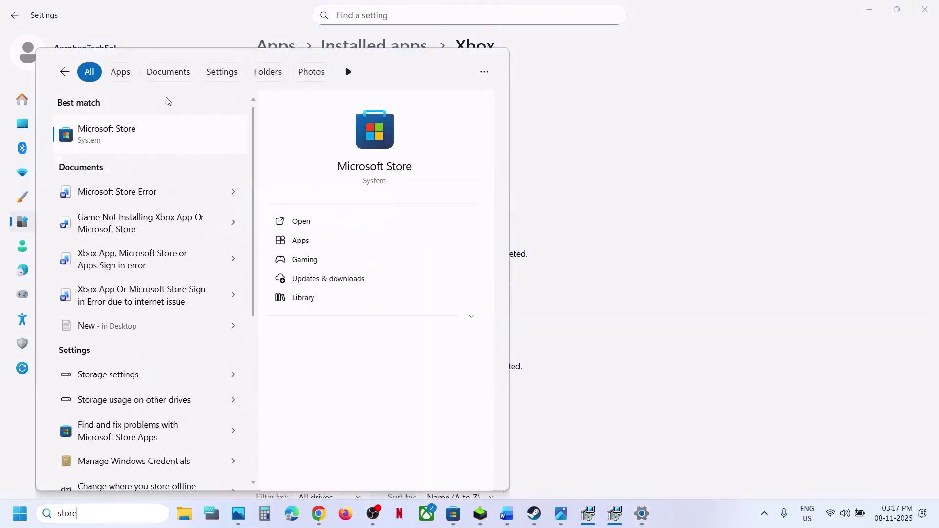
pyautogui.rightClick(135, 140)
pyautogui.click(195, 199)
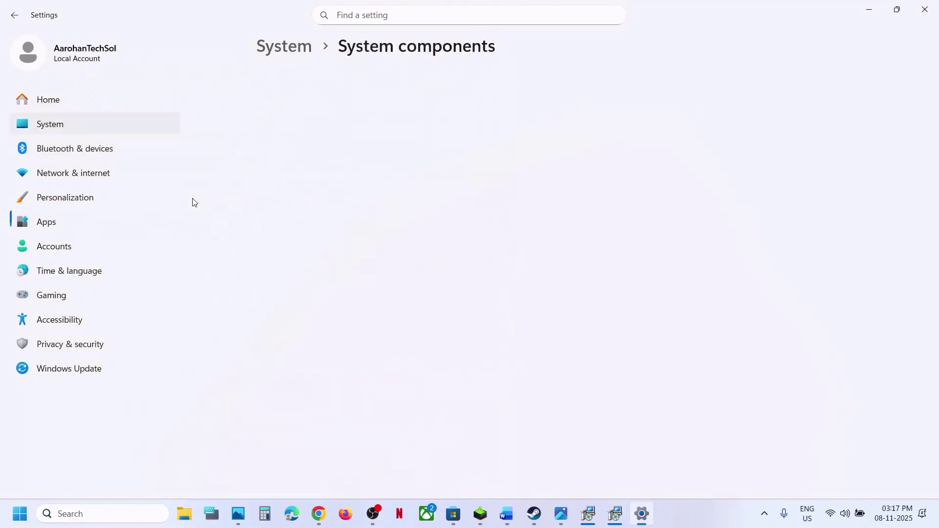
pyautogui.scroll(-7, 360, 285)
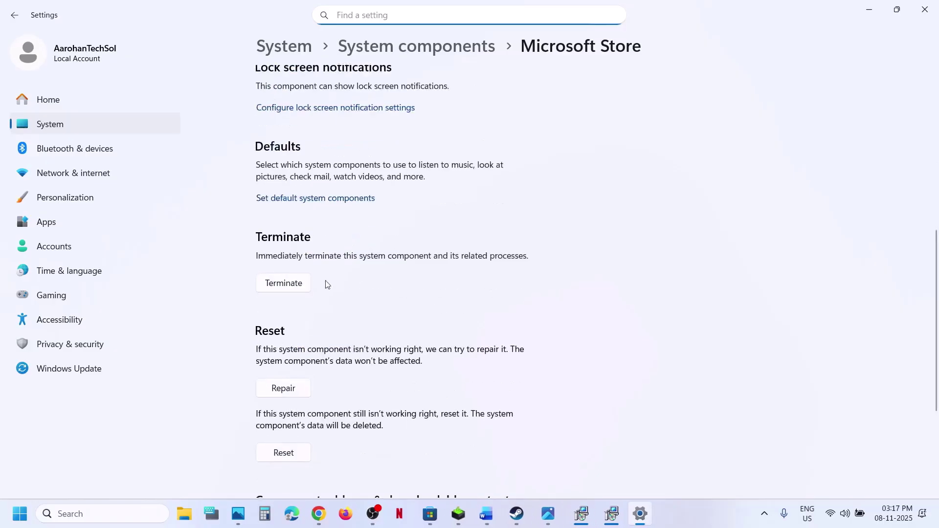
# - Terminate Microsoft Store, and repair and reset it, confirming deletion of its data
pyautogui.click(290, 285)
pyautogui.click(288, 390)
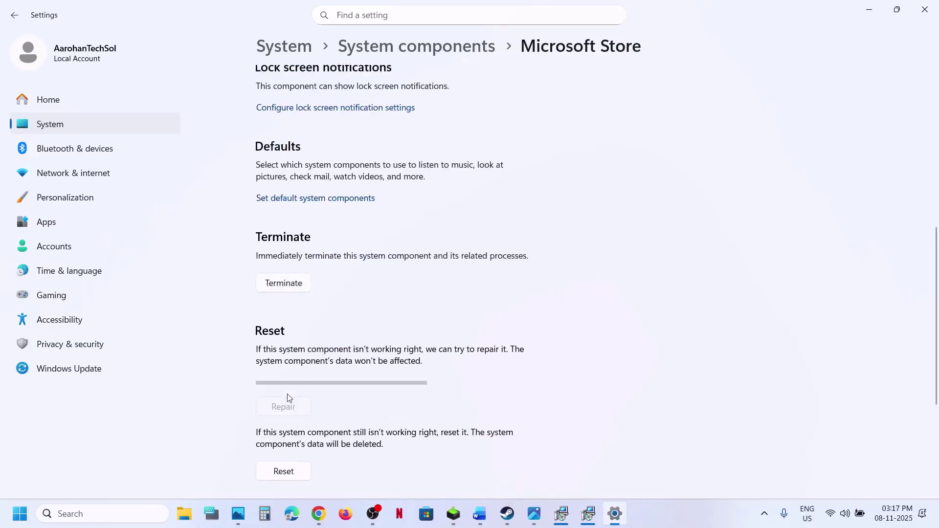
pyautogui.scroll(-3, 287, 397)
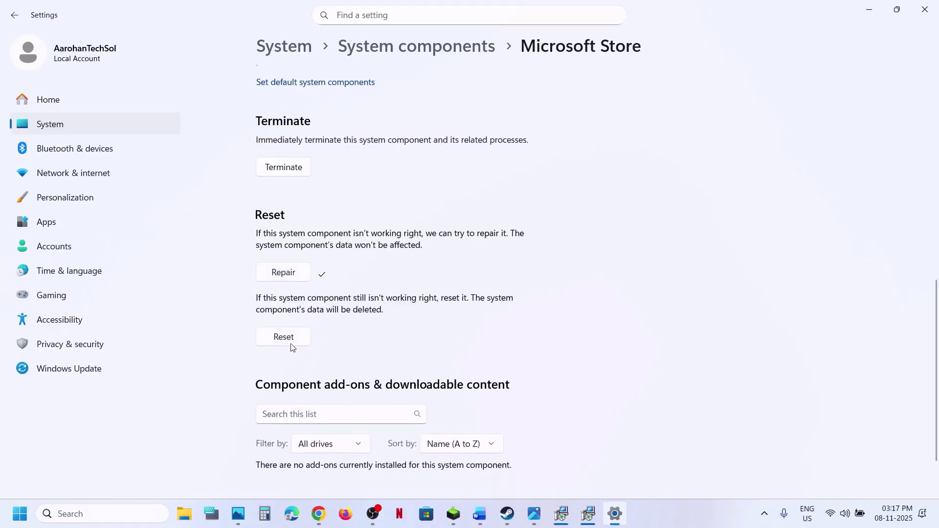
pyautogui.click(290, 340)
pyautogui.click(356, 307)
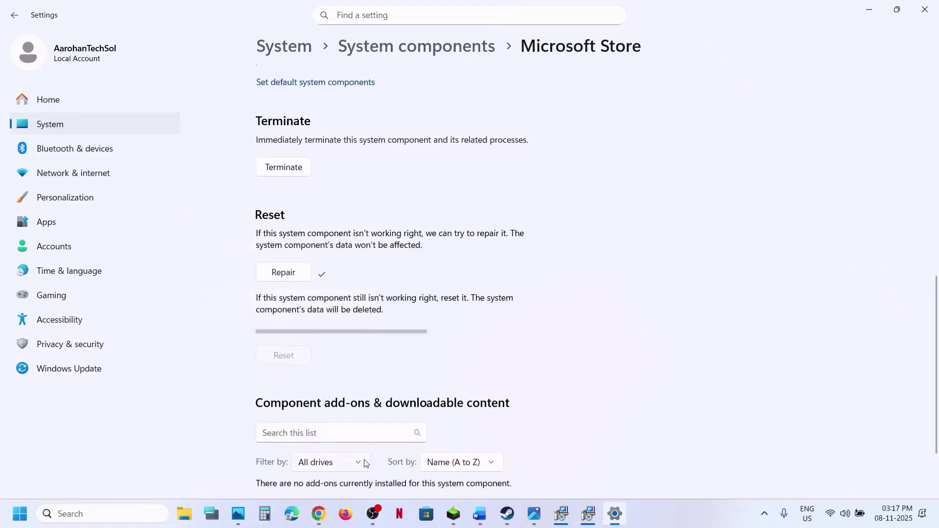
# - Switch to the Word notes and copy the full Get-AppxPackage command from Step 19
pyautogui.click(478, 520)
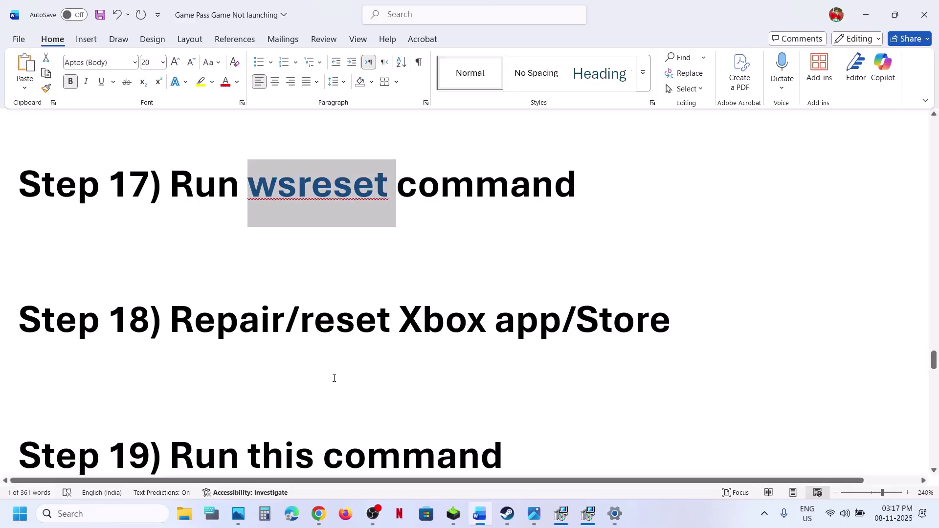
pyautogui.scroll(-5, 334, 378)
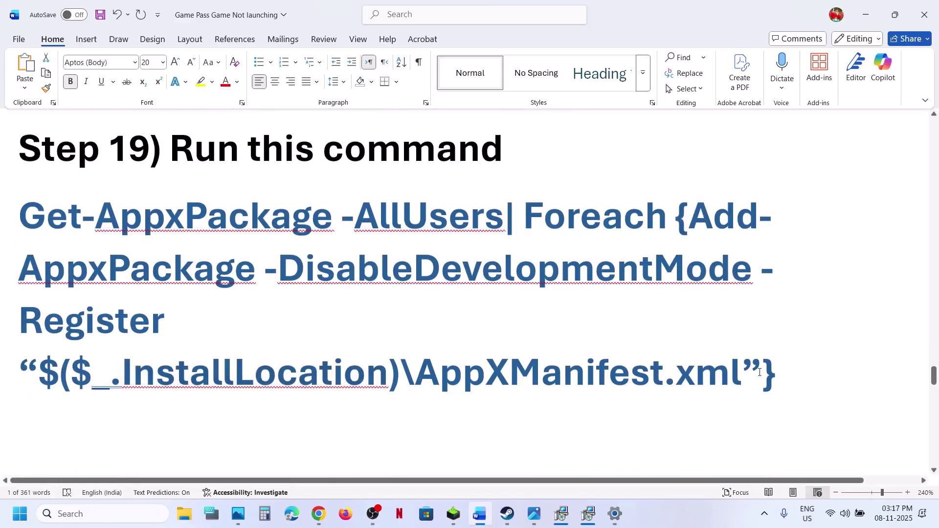
pyautogui.moveTo(778, 373); pyautogui.dragTo(52, 228)
pyautogui.rightClick(52, 227)
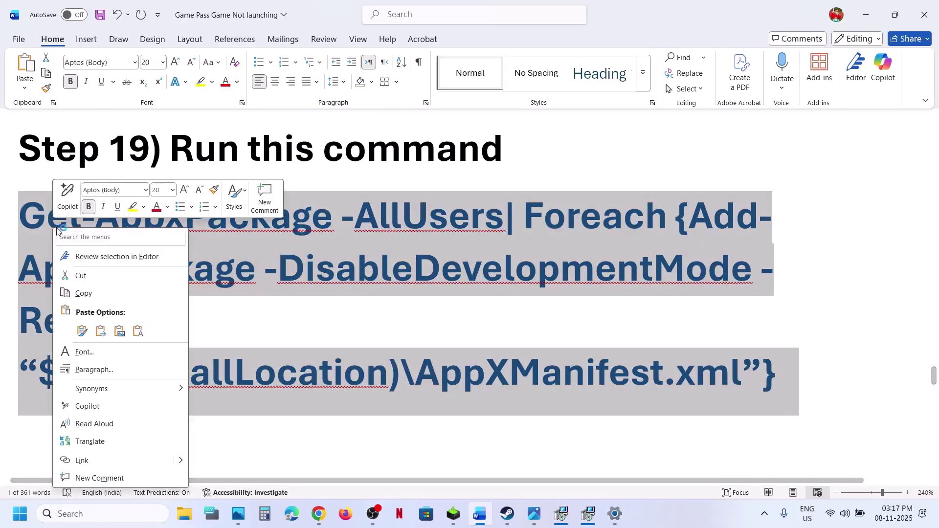
pyautogui.click(97, 290)
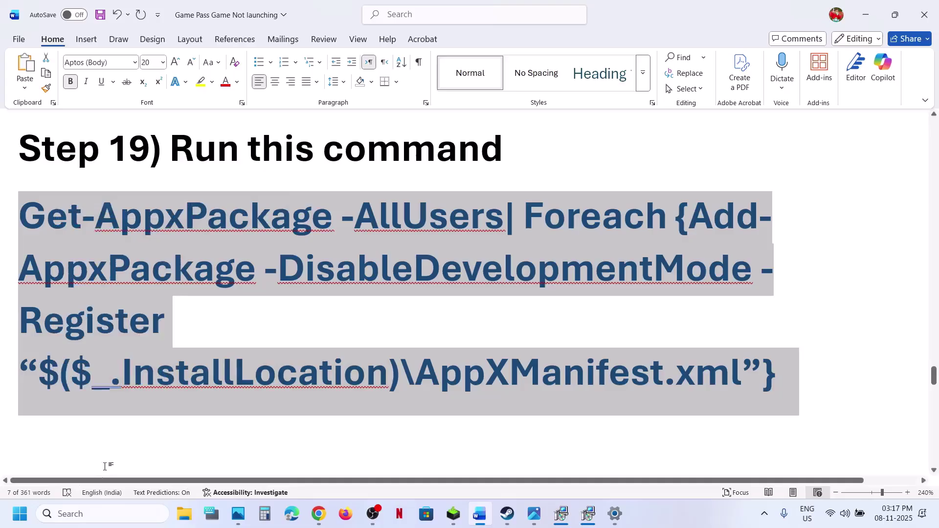
# - Find PowerShell in Windows search and run it as administrator, approving the elevation request
pyautogui.click(92, 520)
pyautogui.write('p')
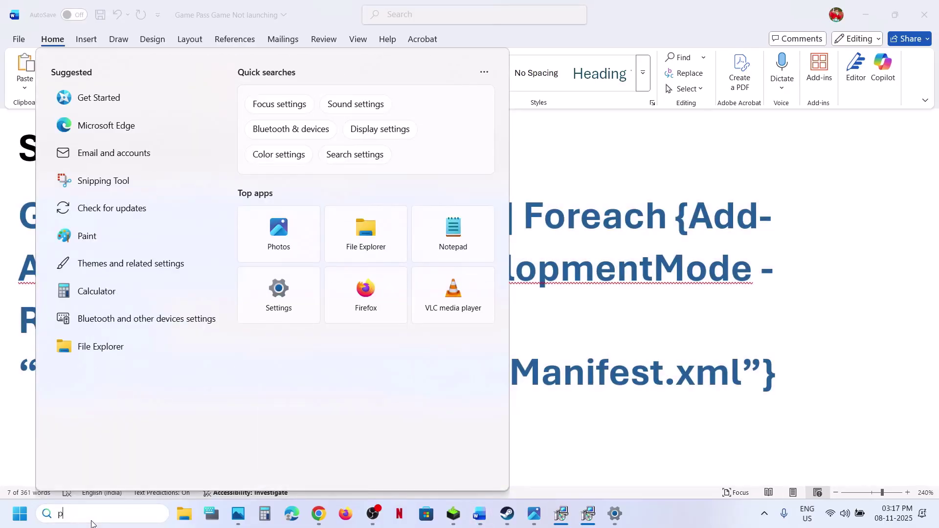
pyautogui.write('owershell')
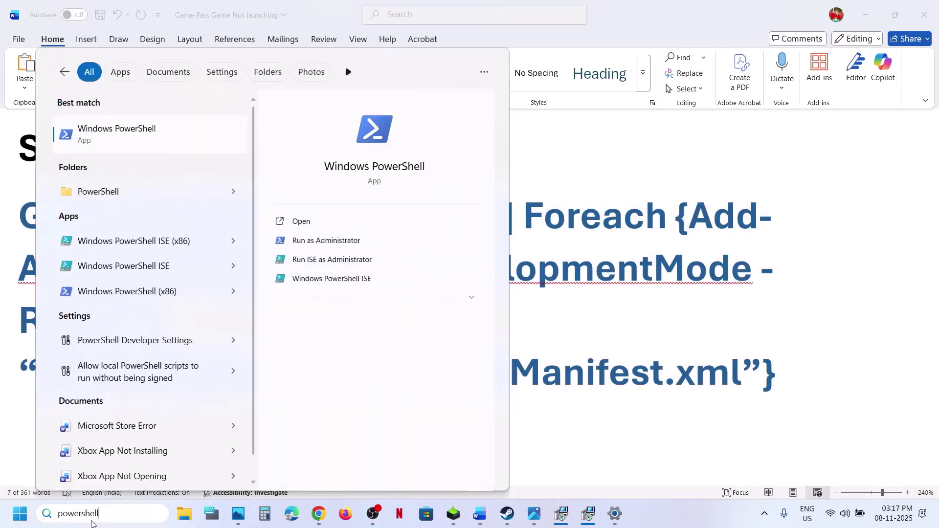
pyautogui.rightClick(99, 154)
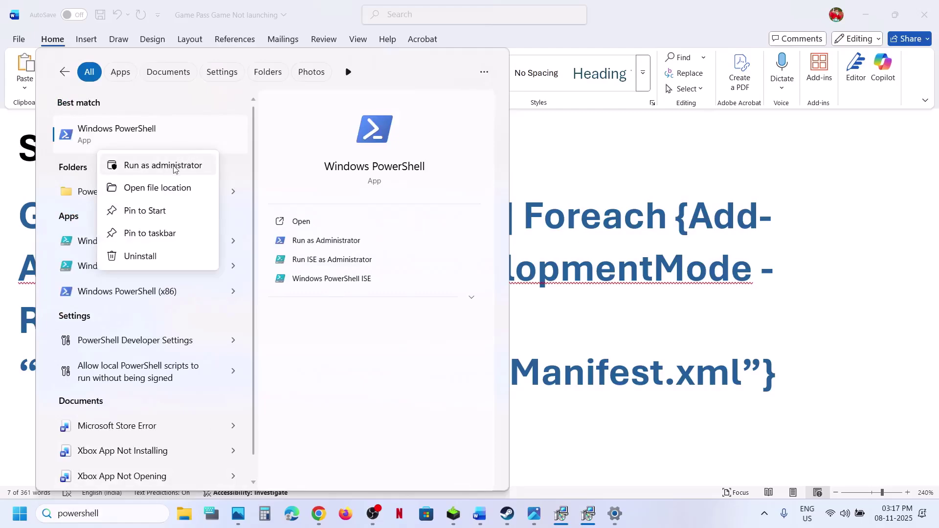
pyautogui.click(169, 170)
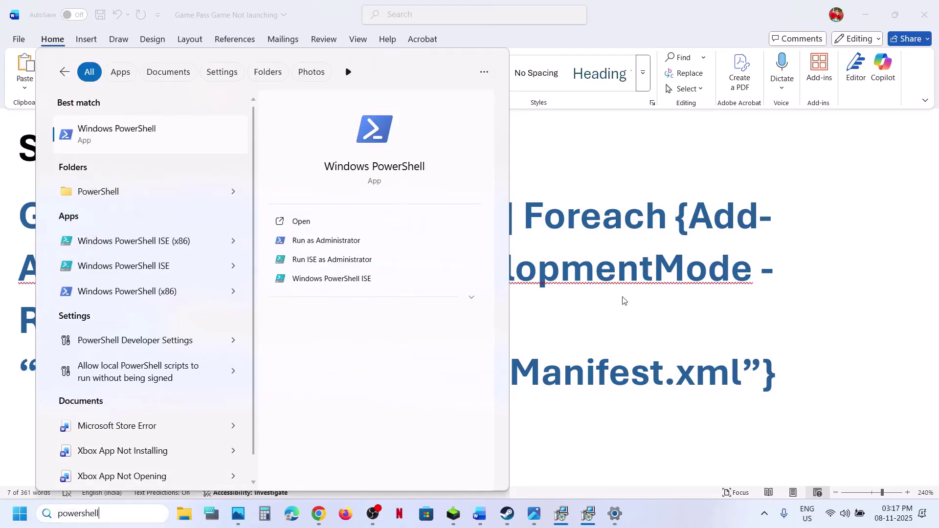
pyautogui.hotkey('ctrl', 'shift', 'Return')
pyautogui.click(424, 356)
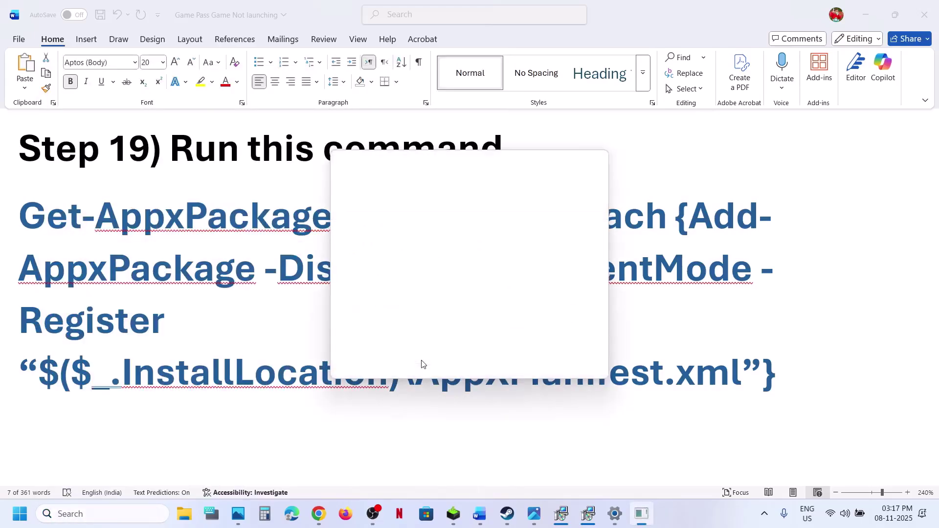
# - Paste the copied Get-AppxPackage command into the administrator PowerShell window and run it
pyautogui.click(241, 190)
pyautogui.rightClick(239, 190)
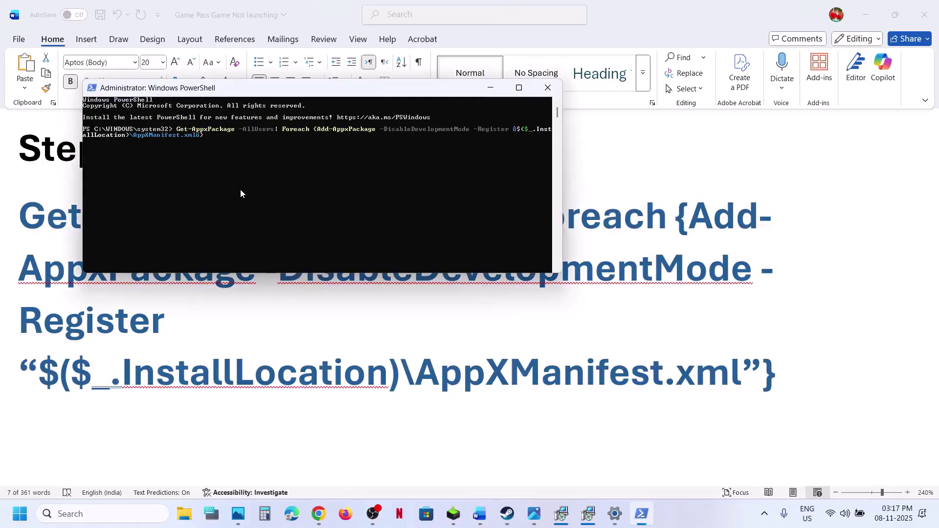
pyautogui.press('Return')
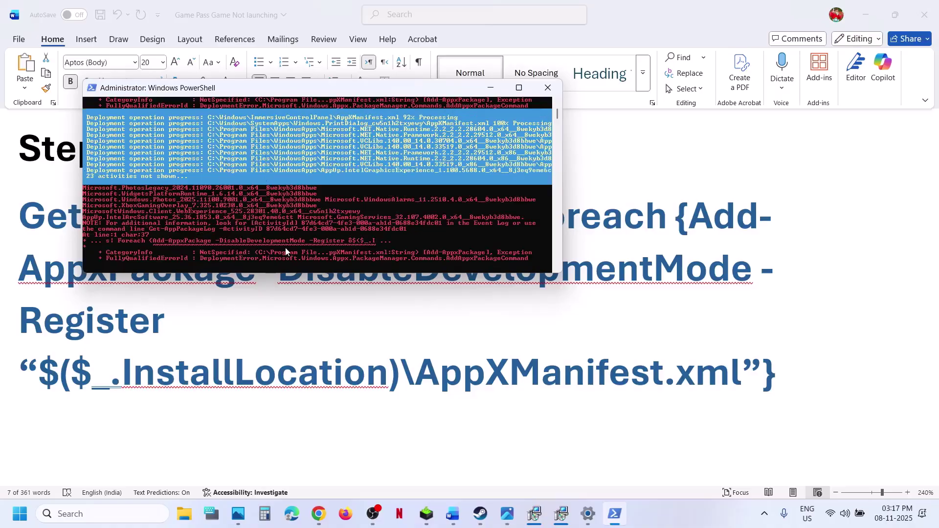
# - Return to the Word notes to read Step 20, and open Services from Windows search
pyautogui.hotkey('alt', 'Tab')
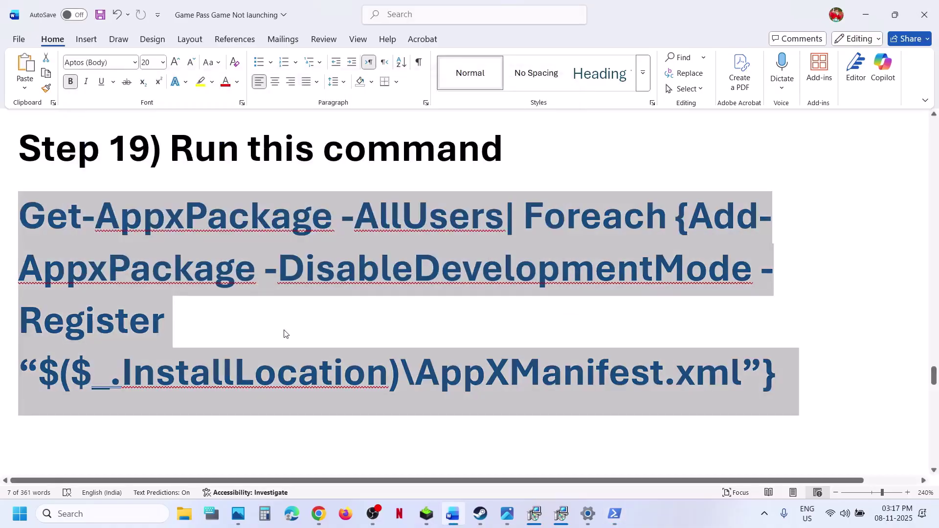
pyautogui.scroll(-7, 286, 334)
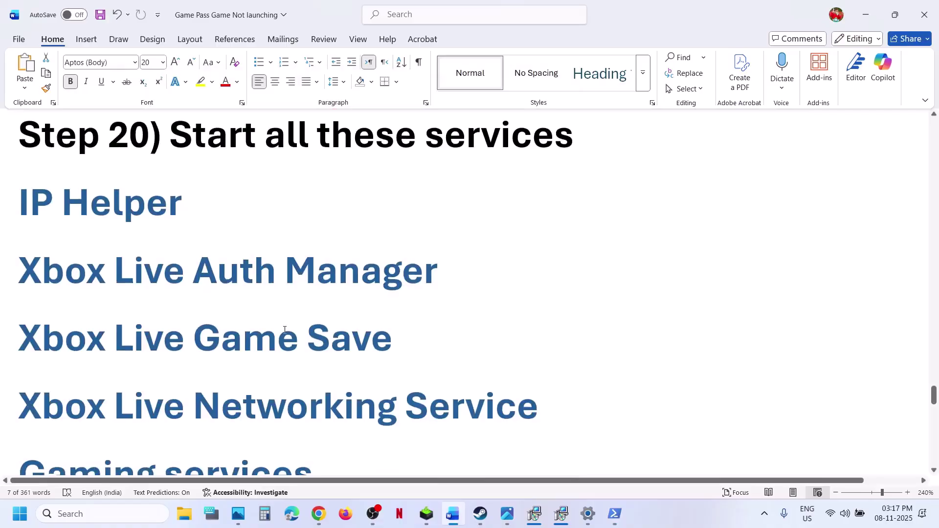
pyautogui.click(119, 513)
pyautogui.write('services')
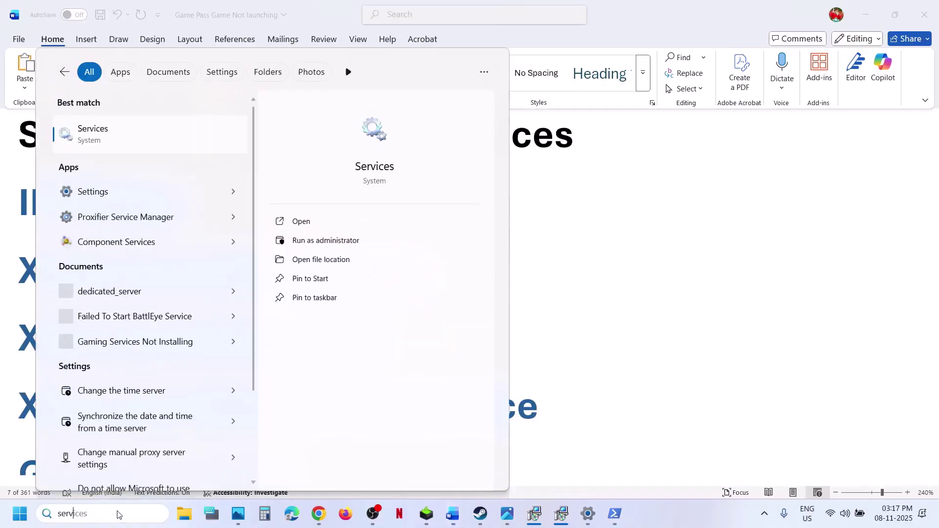
pyautogui.press('Return')
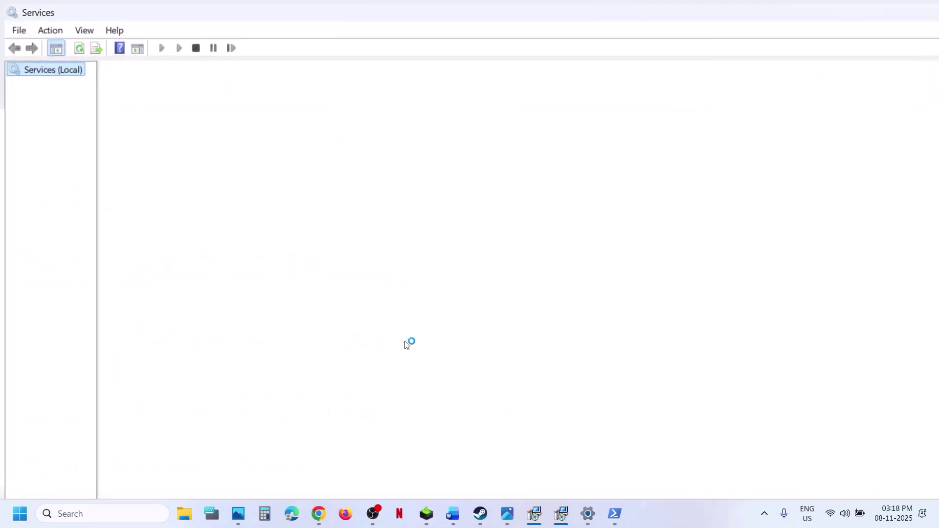
# - Set the IP Helper service's startup type to Automatic and close its properties
pyautogui.click(312, 348)
pyautogui.press('i')
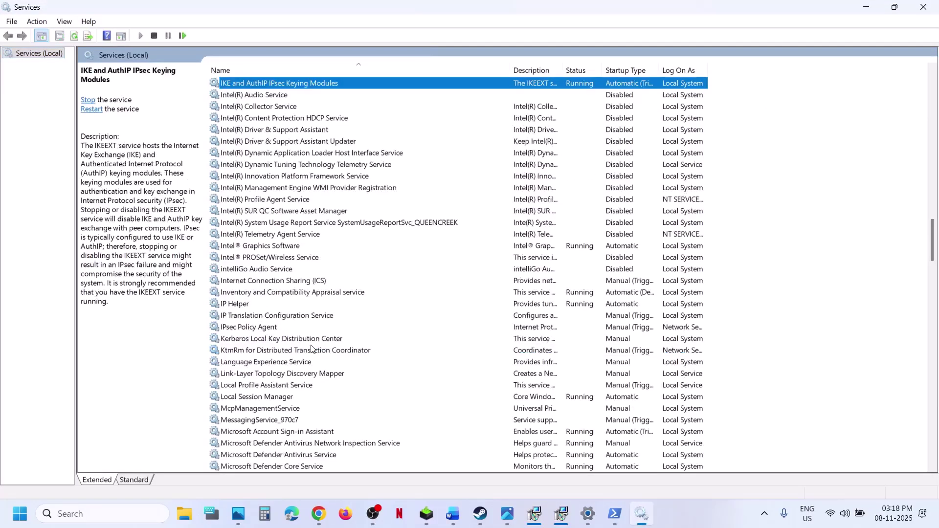
pyautogui.click(234, 315)
pyautogui.doubleClick(269, 304)
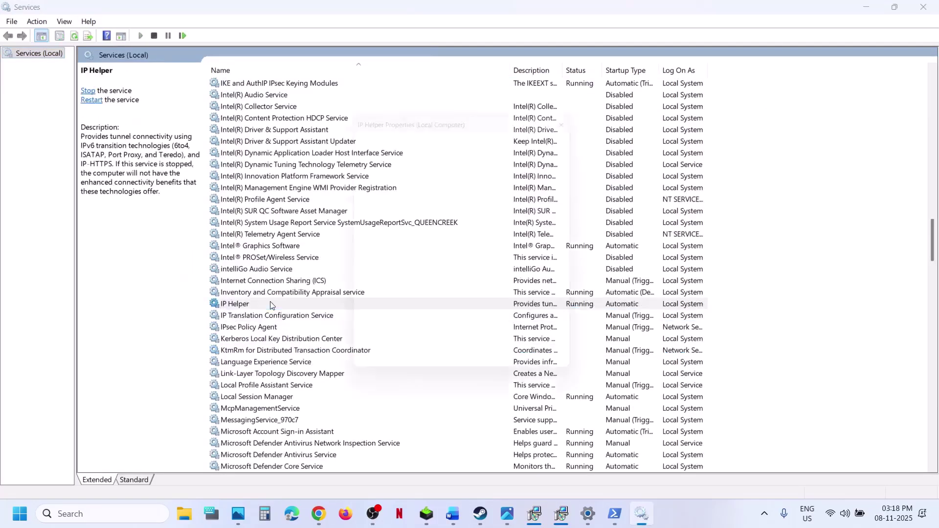
pyautogui.click(451, 242)
pyautogui.click(440, 259)
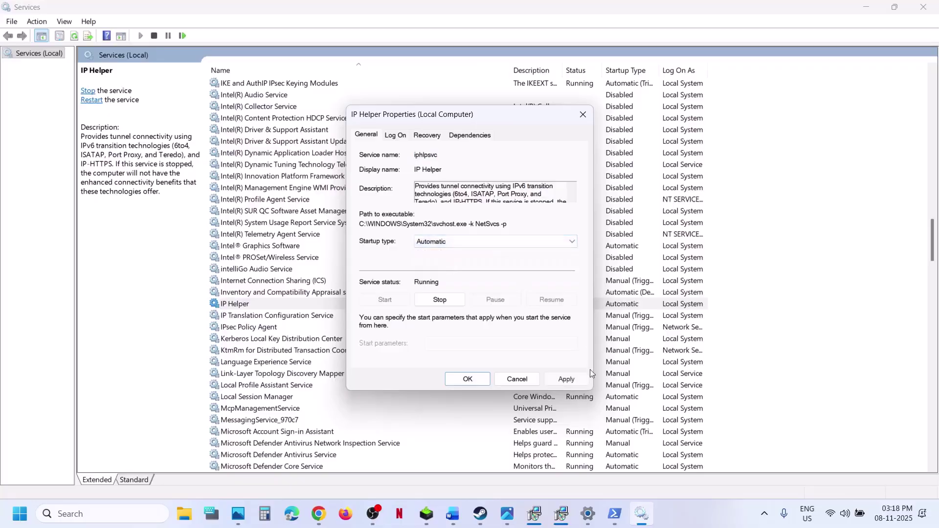
pyautogui.click(565, 380)
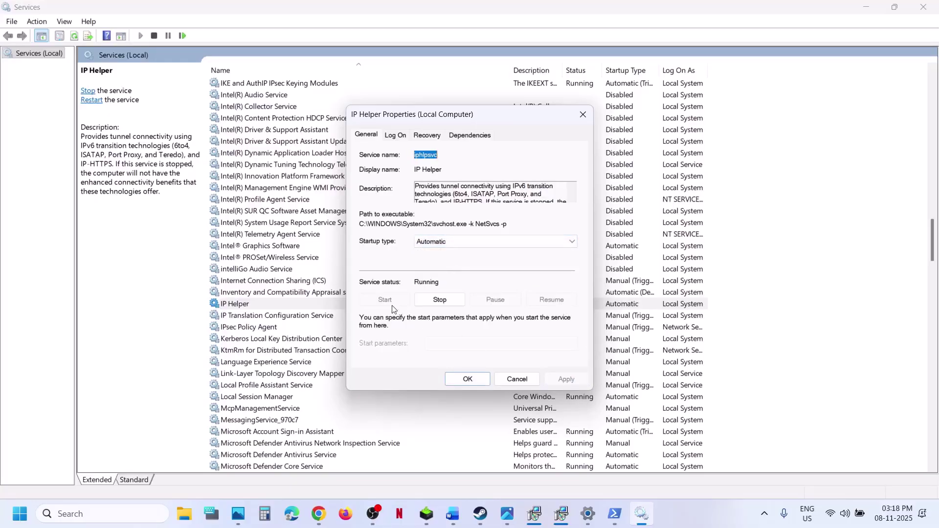
pyautogui.click(470, 382)
# - Set the Xbox Accessory Management Service's startup type to Automatic and close its properties
pyautogui.press('x')
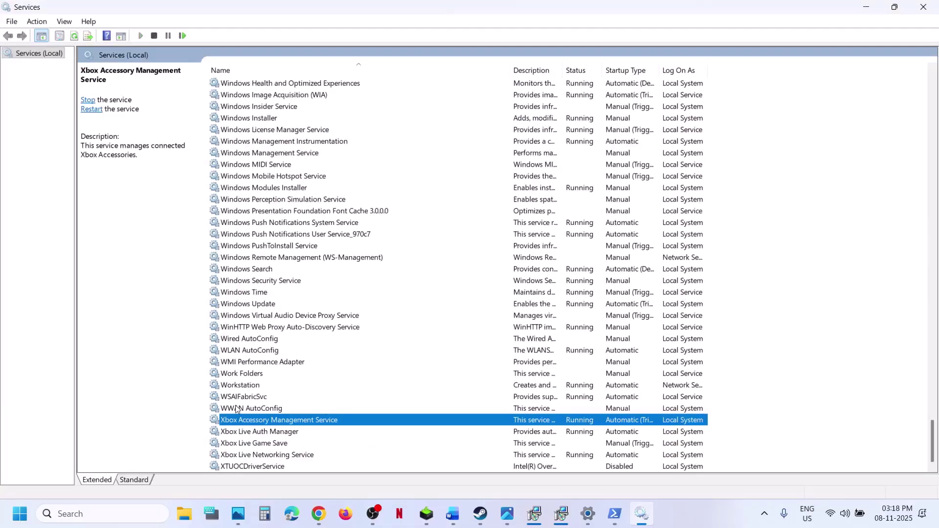
pyautogui.doubleClick(254, 421)
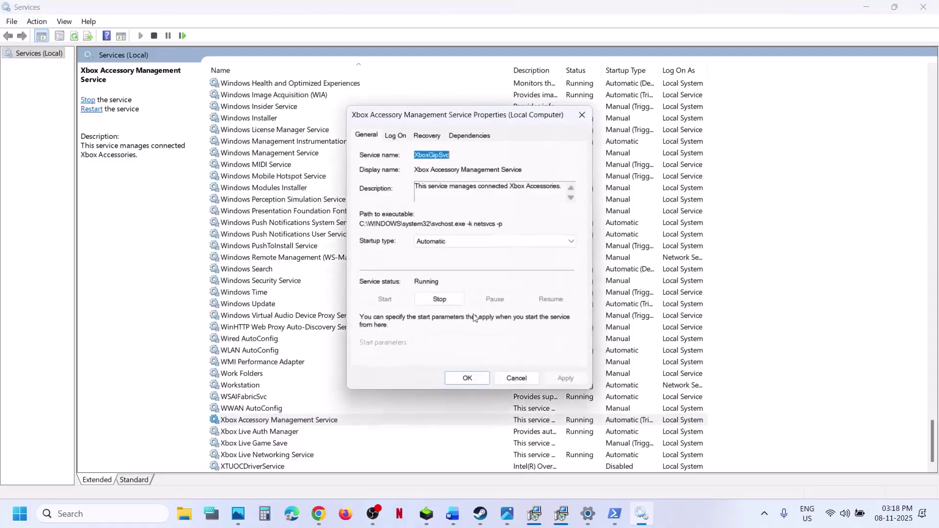
pyautogui.click(457, 241)
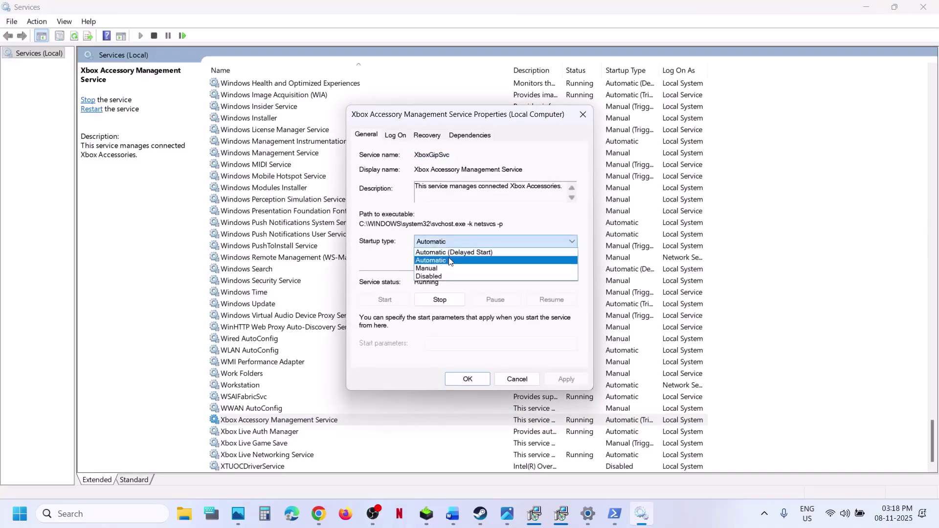
pyautogui.click(448, 260)
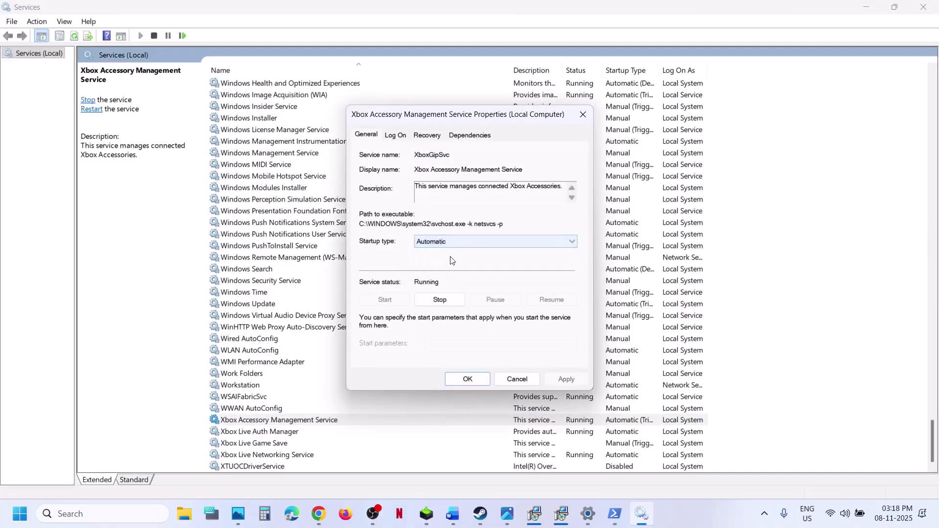
pyautogui.click(565, 379)
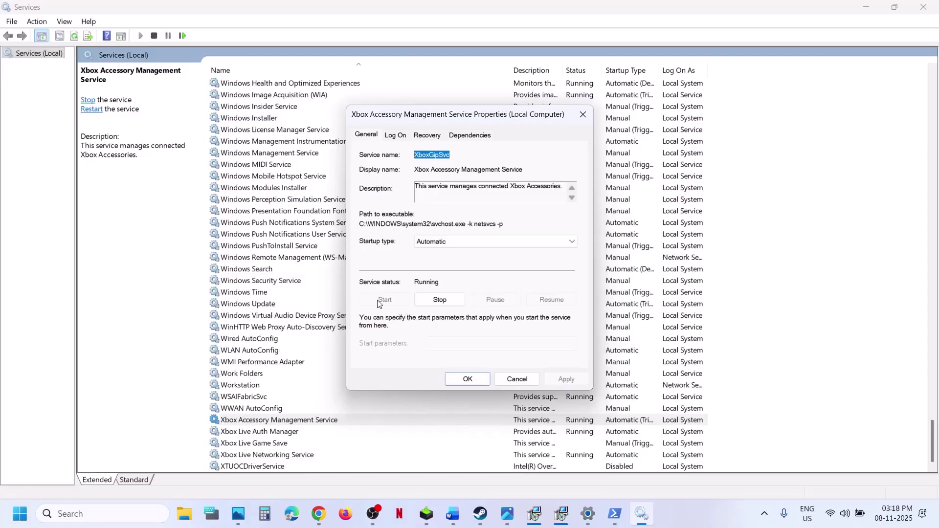
pyautogui.click(455, 379)
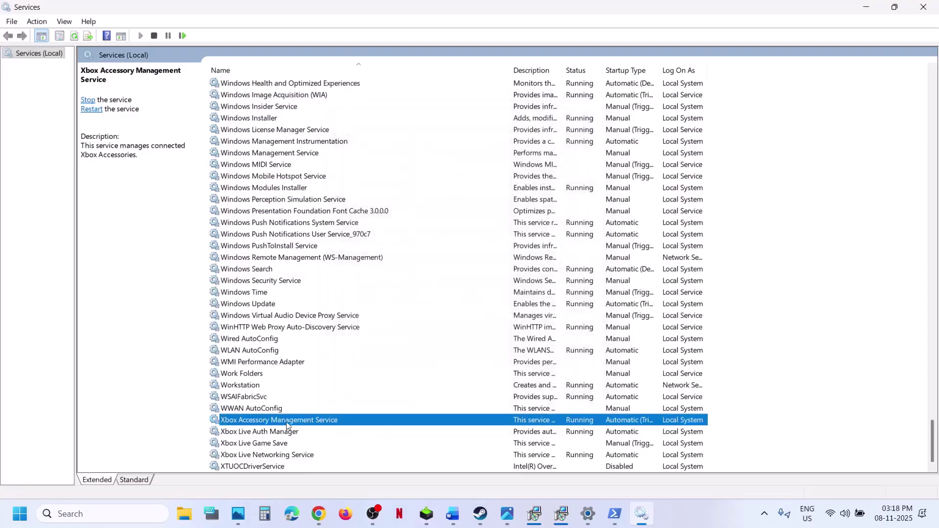
# - Set the Xbox Live Auth Manager service's startup type to Automatic and close its properties
pyautogui.doubleClick(279, 432)
pyautogui.click(438, 244)
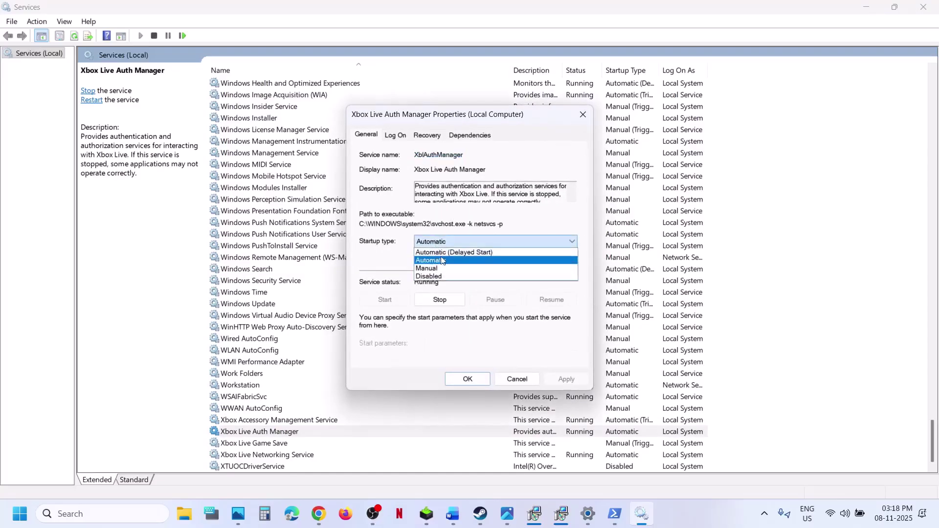
pyautogui.click(442, 262)
pyautogui.click(566, 379)
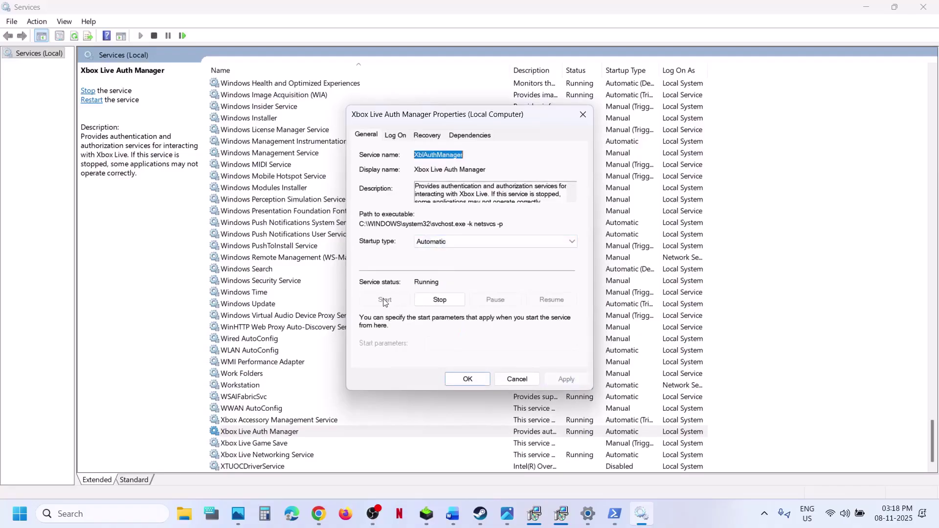
pyautogui.click(455, 378)
# - Set the Xbox Live Game Save service's startup type to Automatic, start the service and close its properties
pyautogui.doubleClick(273, 443)
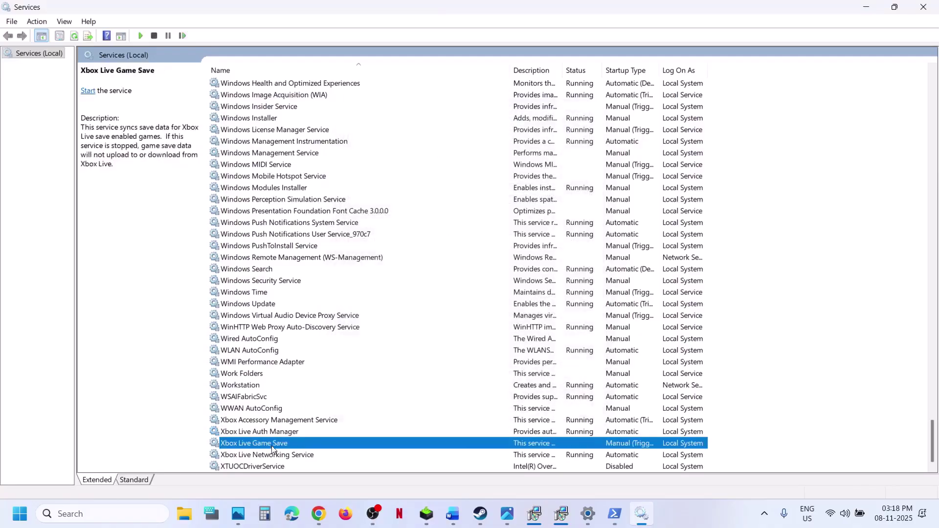
pyautogui.click(438, 243)
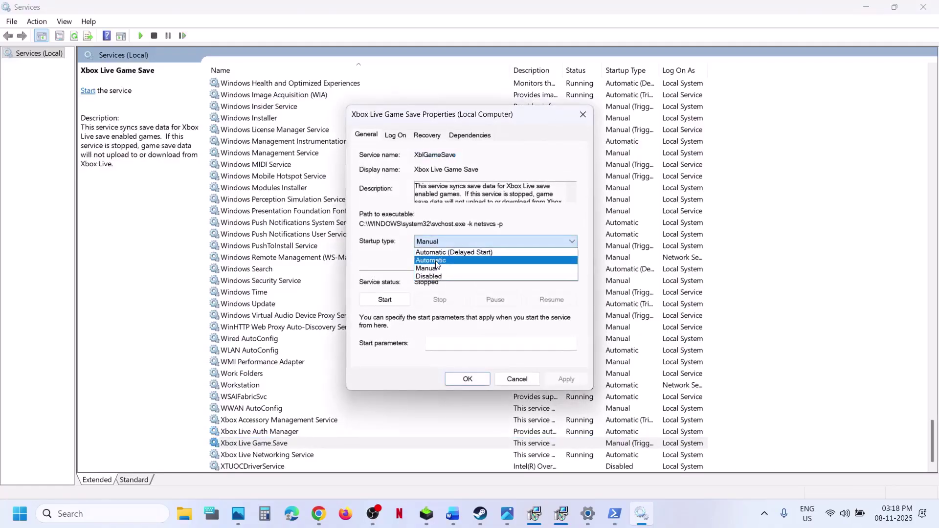
pyautogui.click(438, 261)
pyautogui.click(565, 379)
pyautogui.click(386, 299)
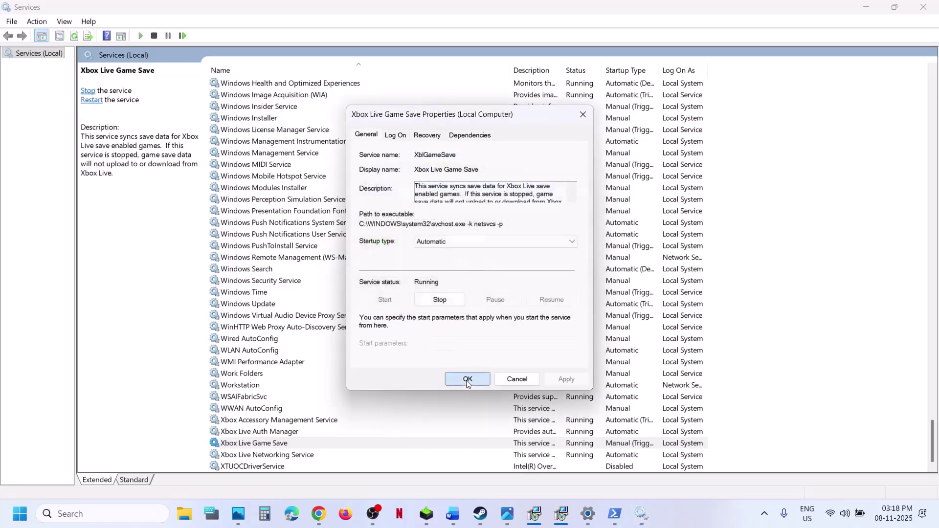
pyautogui.click(453, 378)
# - Set the Xbox Live Networking Service's startup type to Automatic and close its properties
pyautogui.click(291, 455)
pyautogui.doubleClick(290, 455)
pyautogui.click(494, 241)
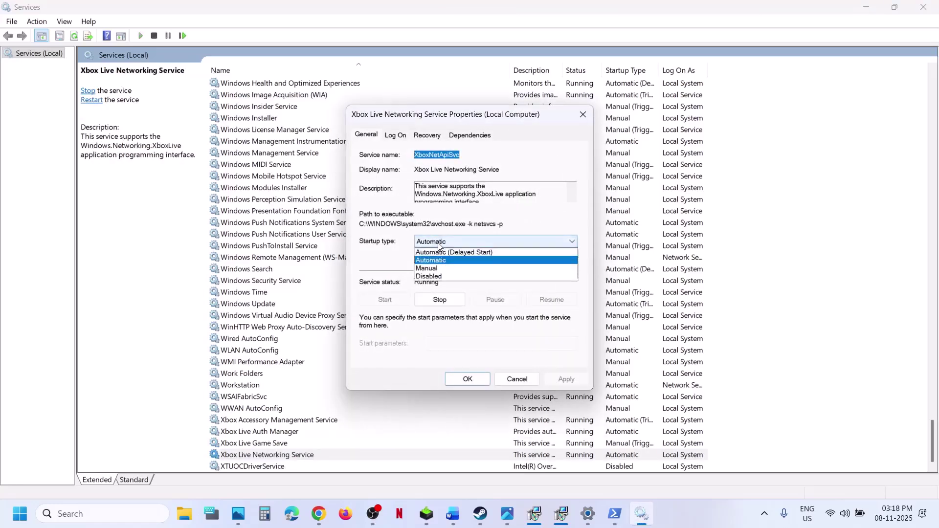
pyautogui.click(440, 261)
pyautogui.click(566, 379)
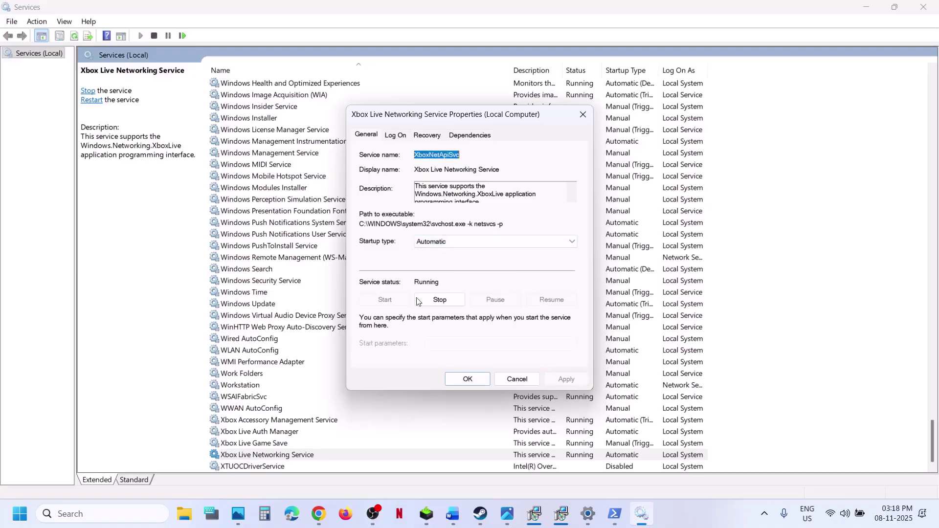
pyautogui.click(468, 379)
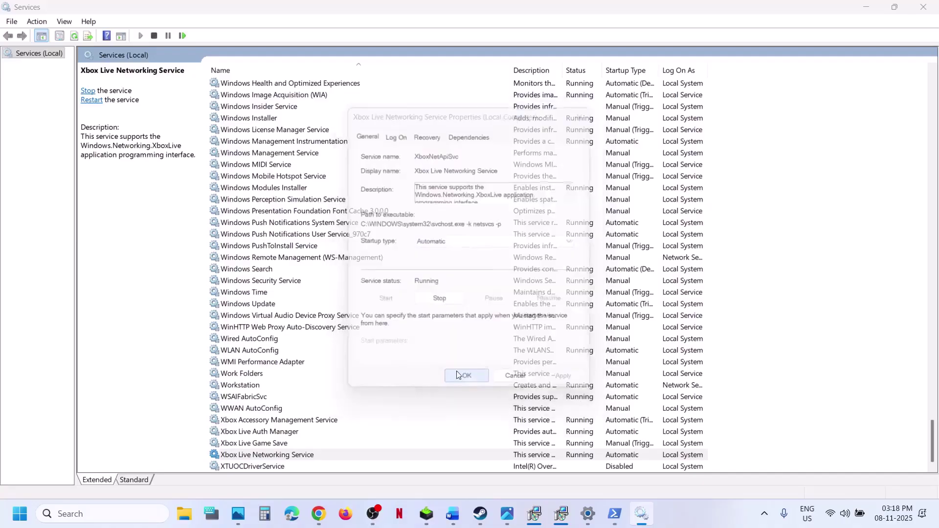
# - Set the Windows Update service's startup type to Automatic and close its properties
pyautogui.click(264, 305)
pyautogui.doubleClick(264, 306)
pyautogui.click(452, 242)
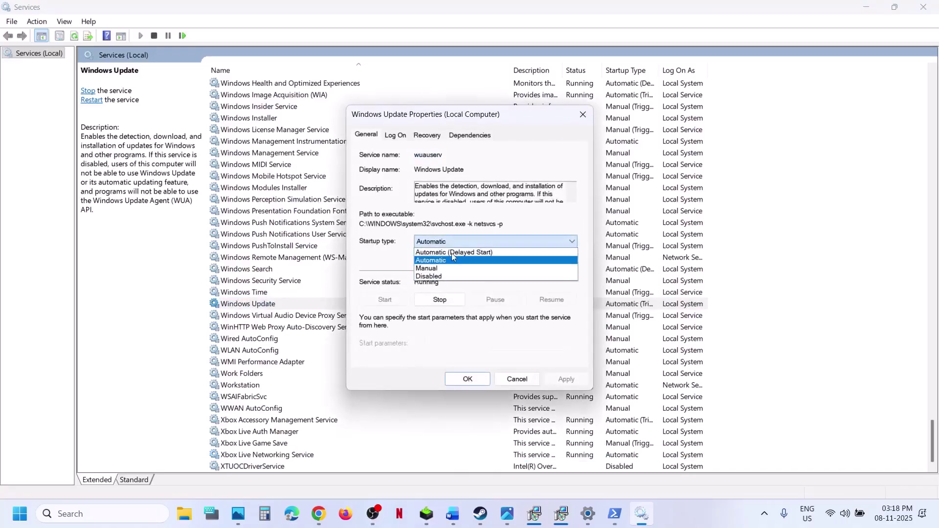
pyautogui.click(452, 260)
pyautogui.click(565, 380)
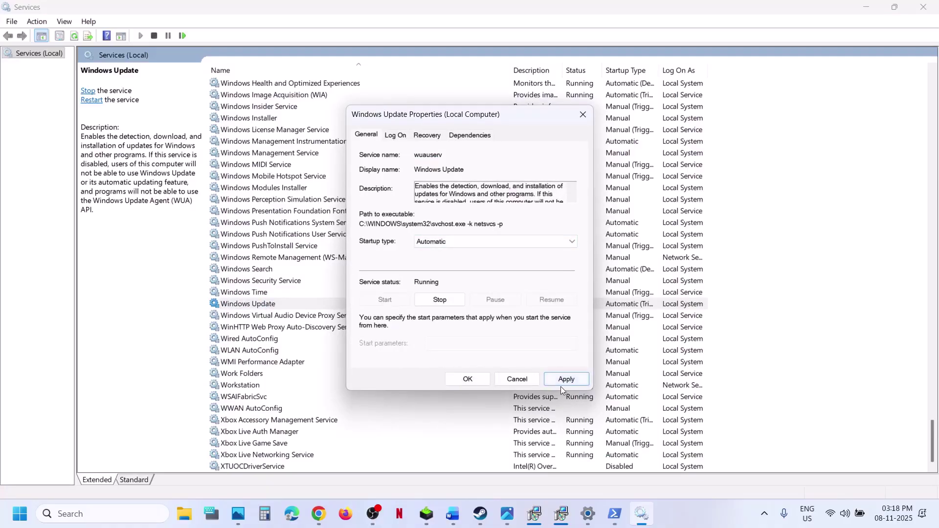
pyautogui.click(561, 383)
pyautogui.click(478, 381)
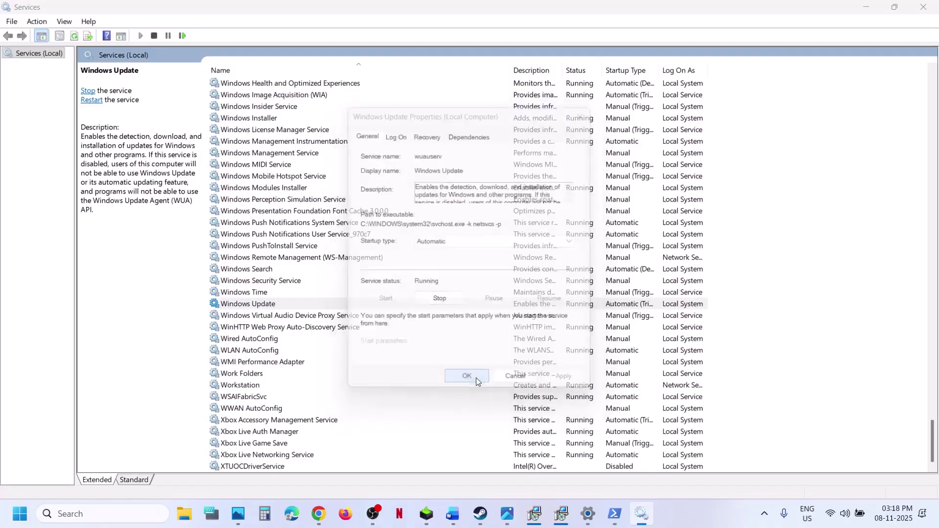
# - Set the Microsoft Store Install Service's startup type to Automatic and close its properties
pyautogui.click(291, 237)
pyautogui.press('m')
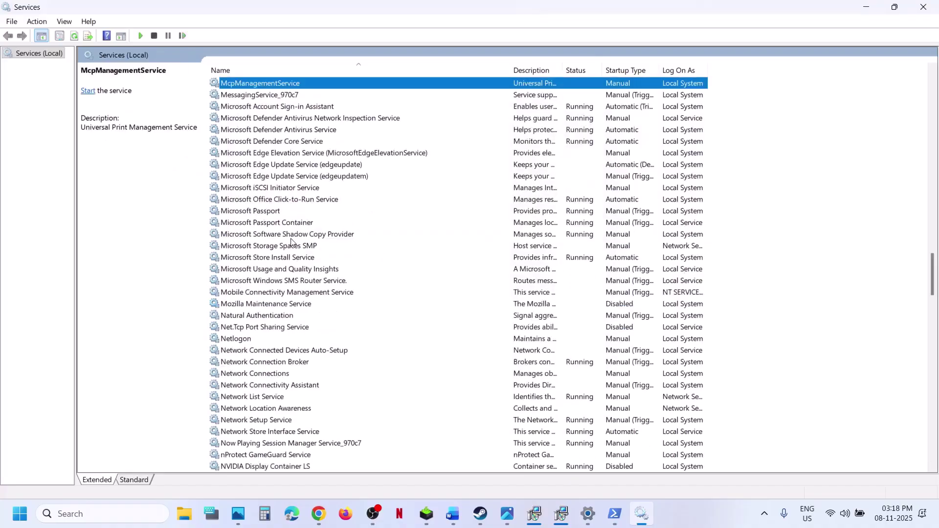
pyautogui.doubleClick(281, 258)
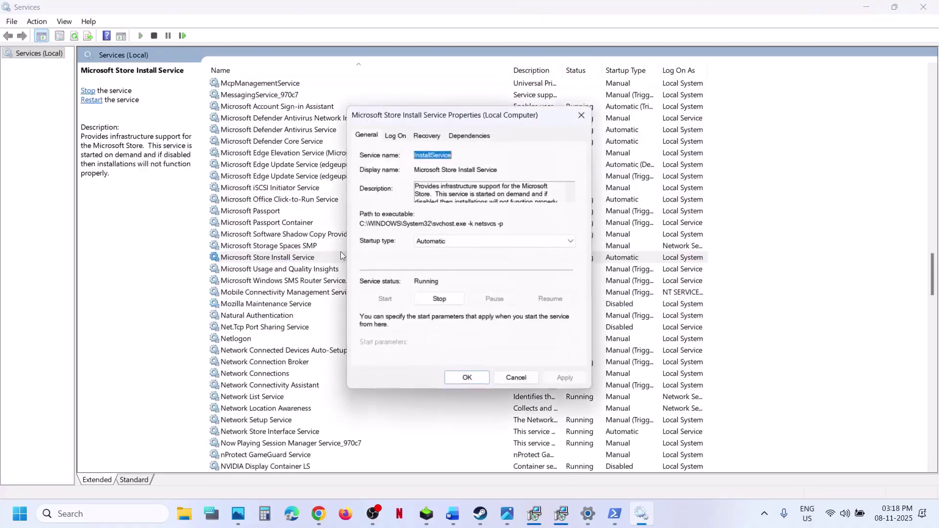
pyautogui.click(476, 242)
pyautogui.click(460, 260)
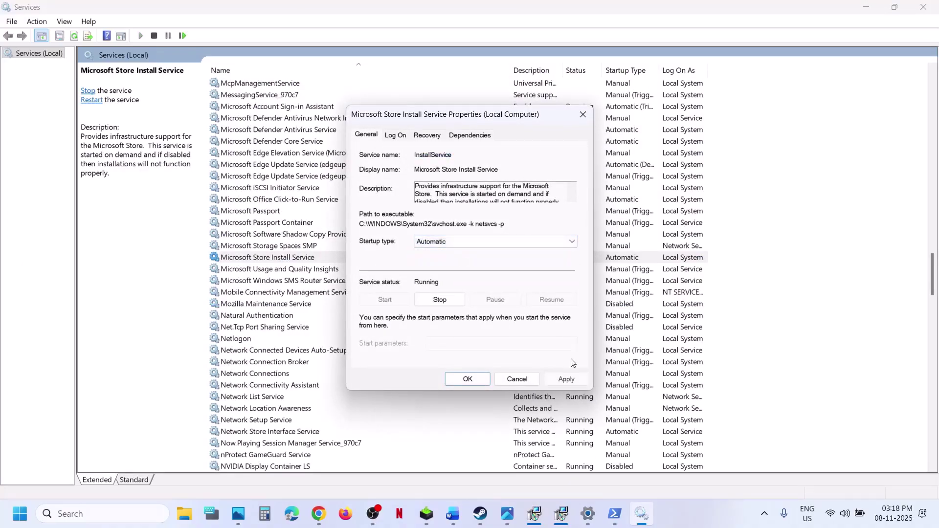
pyautogui.click(566, 380)
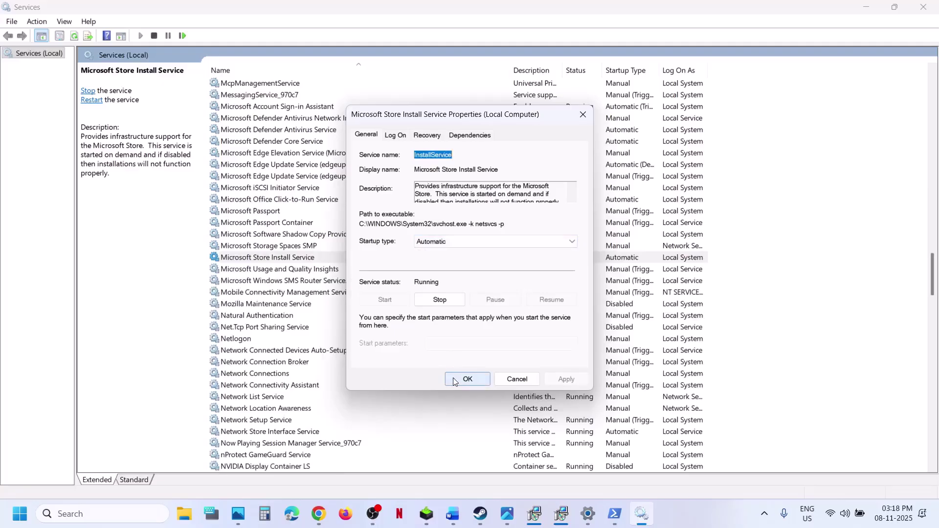
pyautogui.click(467, 379)
# - Restart both Gaming Services entries and close the Services window
pyautogui.click(293, 223)
pyautogui.press('g')
pyautogui.scroll(5, 275, 243)
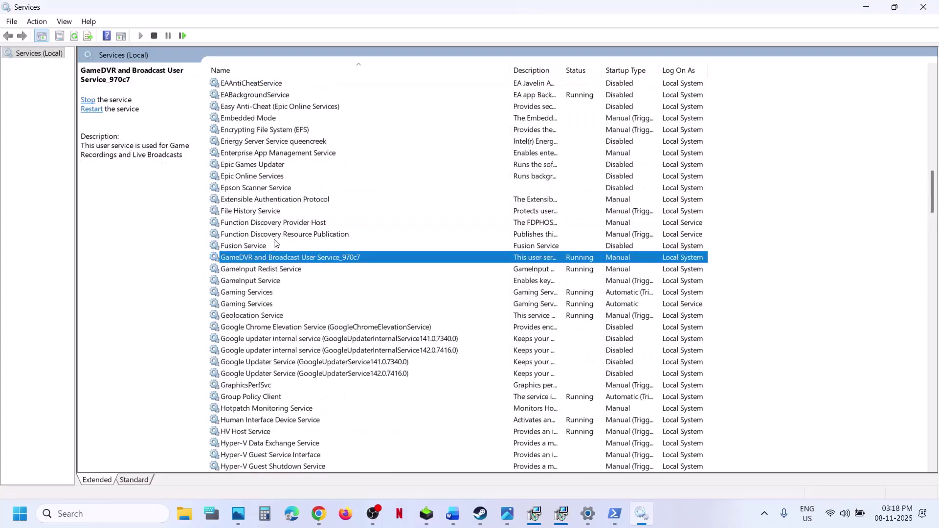
pyautogui.click(253, 293)
pyautogui.rightClick(272, 295)
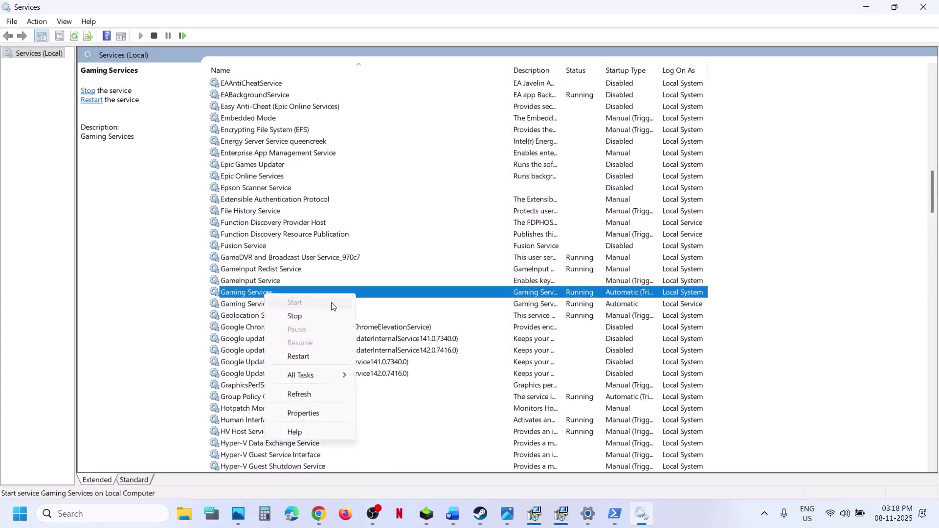
pyautogui.click(307, 354)
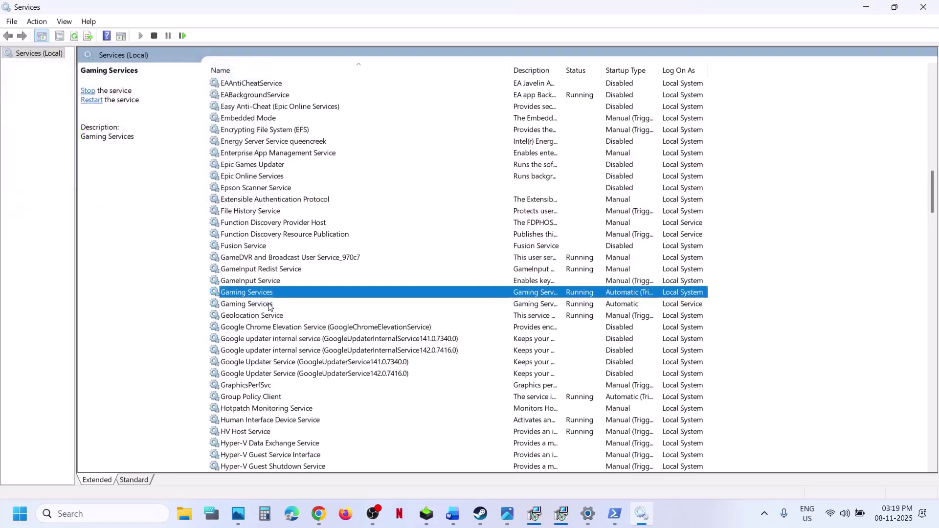
pyautogui.click(270, 305)
pyautogui.rightClick(270, 304)
pyautogui.click(315, 365)
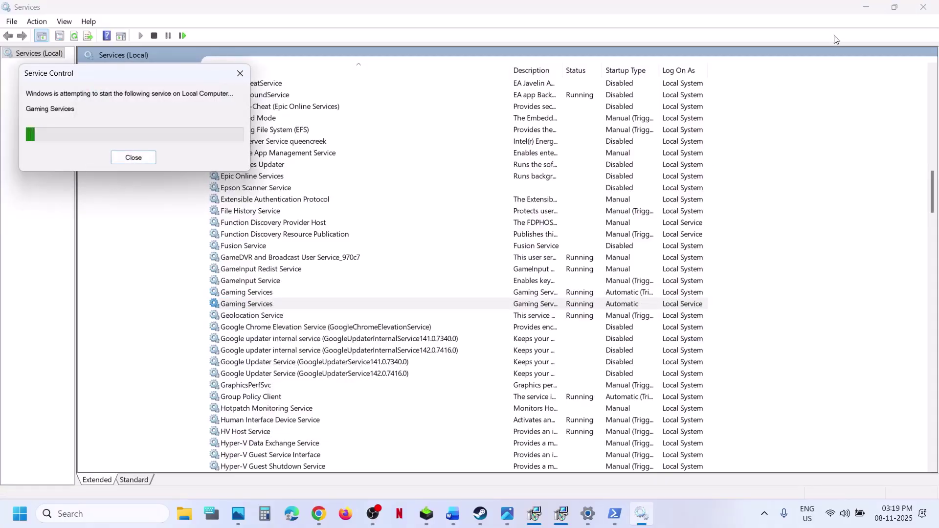
pyautogui.click(923, 7)
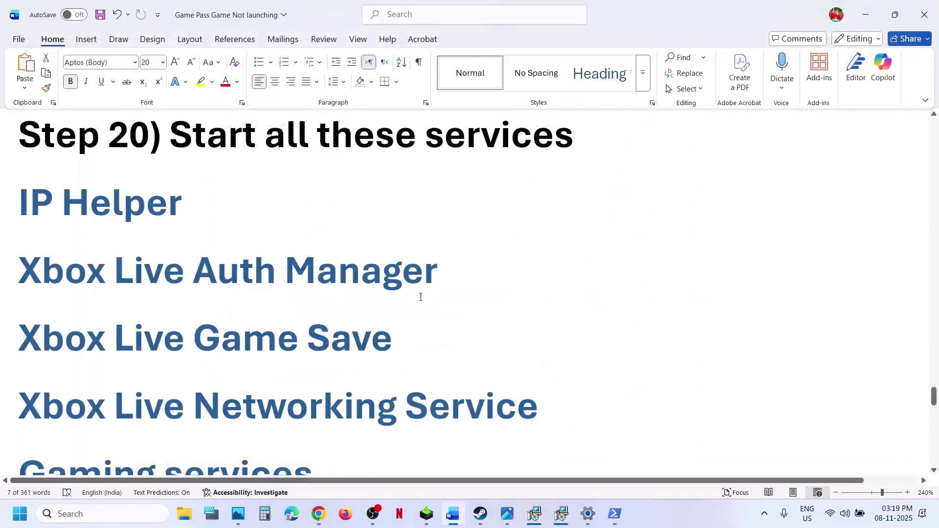
# - Copy the Get-AppxPackage *gamingservices* removal command from Step 21 of the Word notes
pyautogui.scroll(-10, 421, 297)
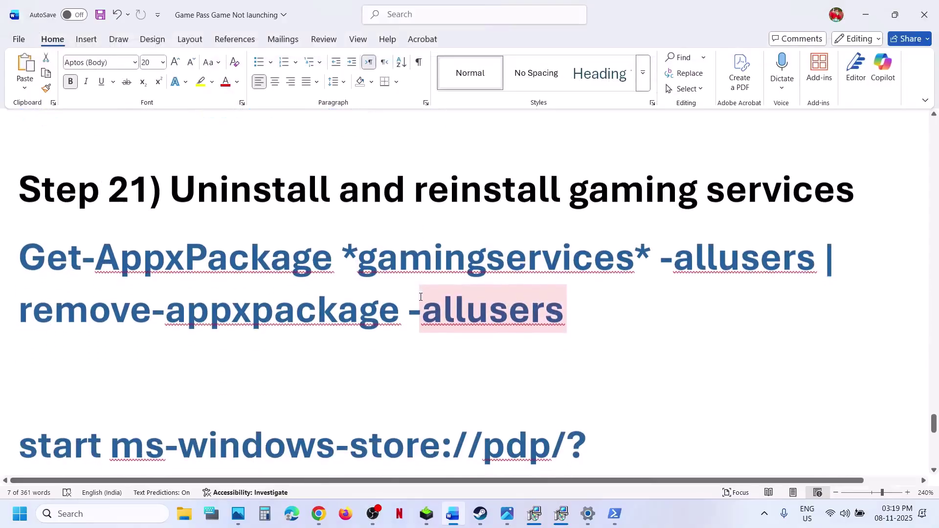
pyautogui.tripleClick(588, 310)
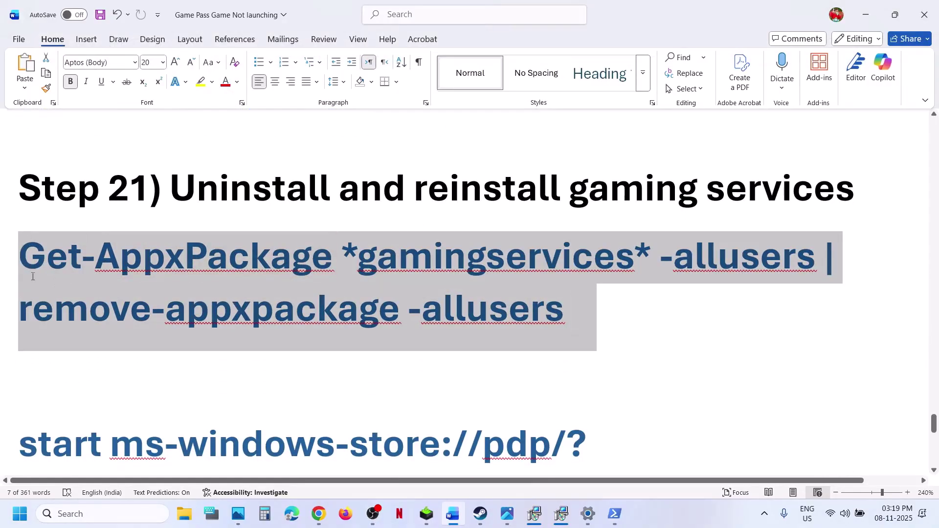
pyautogui.rightClick(30, 275)
pyautogui.click(81, 79)
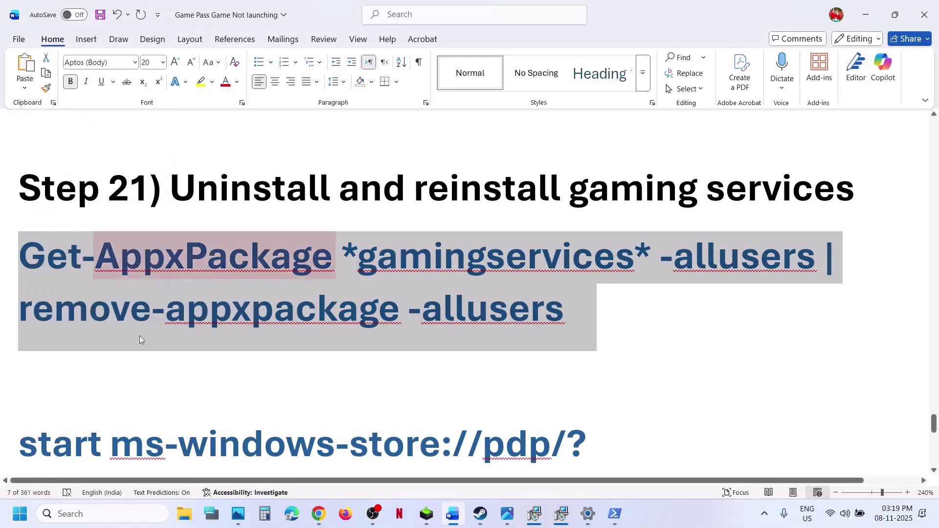
# - Open Windows PowerShell as administrator and run the copied command to remove Gaming Services for all users
pyautogui.click(109, 514)
pyautogui.write('powershell')
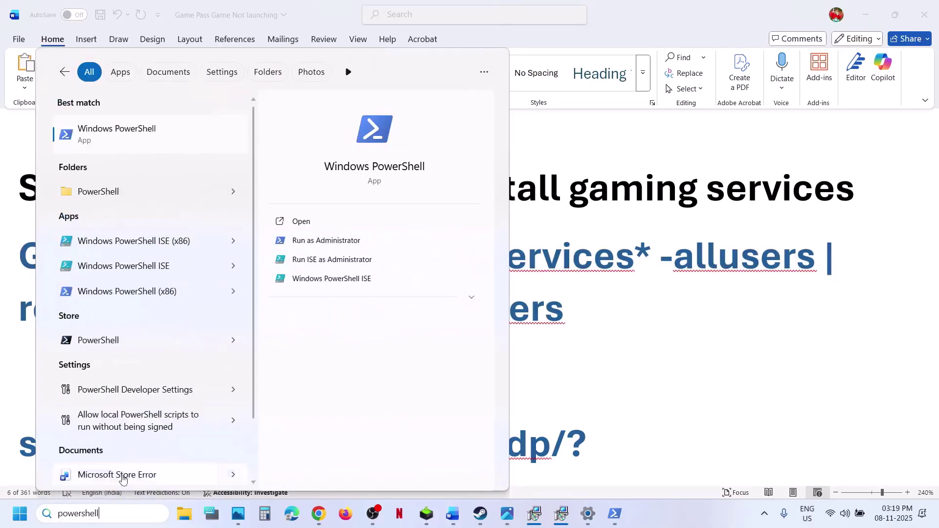
pyautogui.rightClick(83, 141)
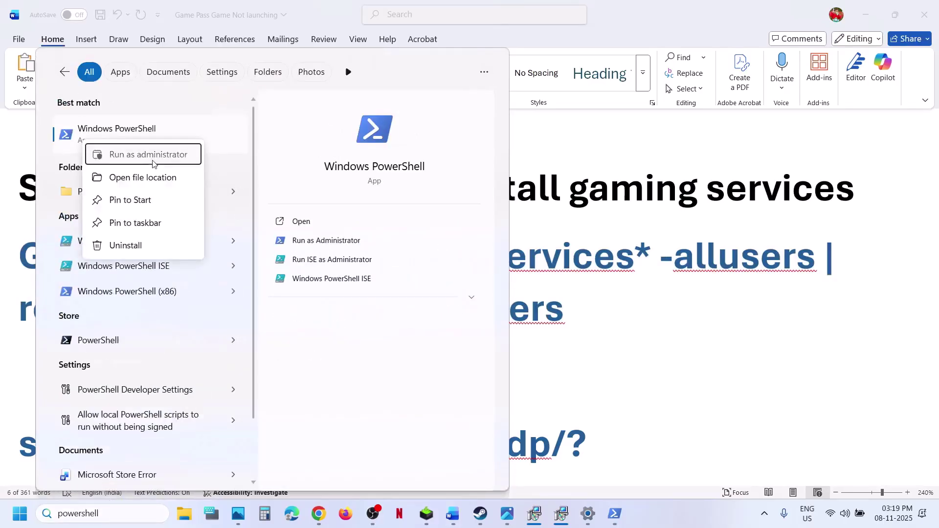
pyautogui.click(156, 154)
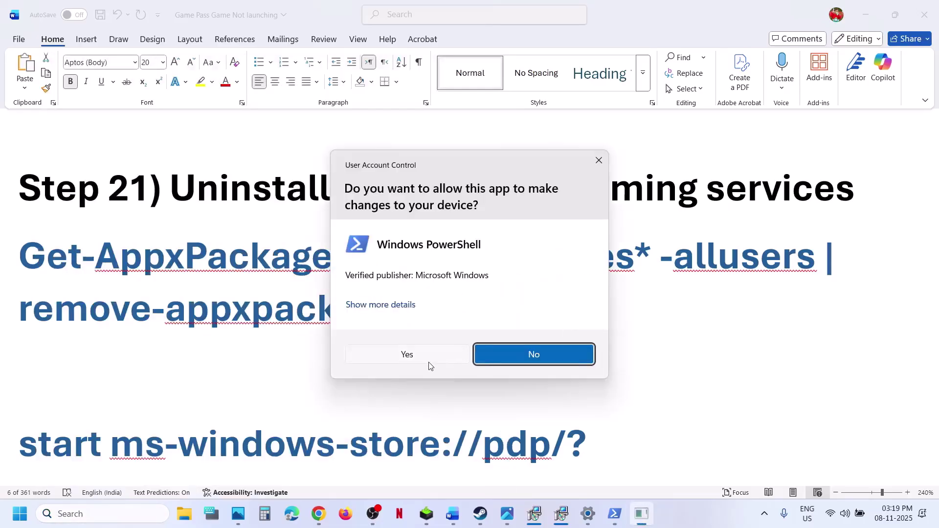
pyautogui.click(428, 357)
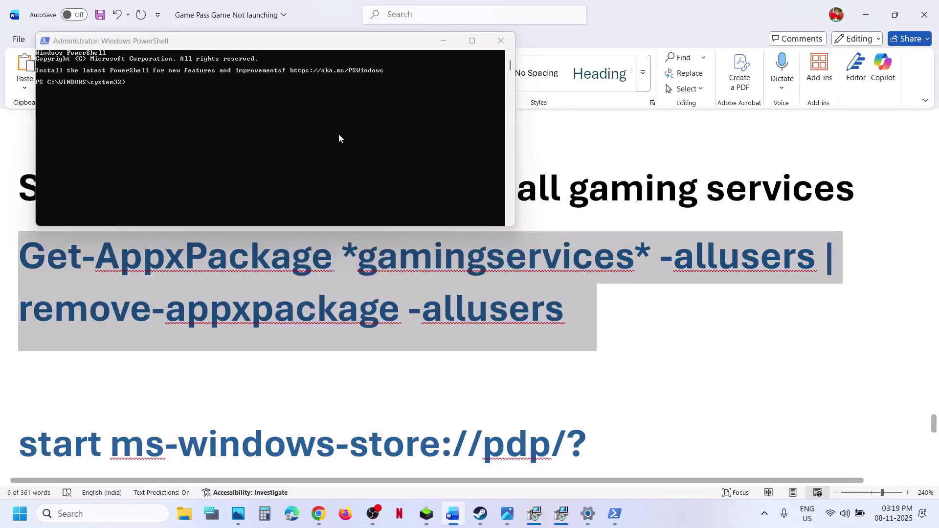
pyautogui.click(292, 113)
pyautogui.rightClick(293, 113)
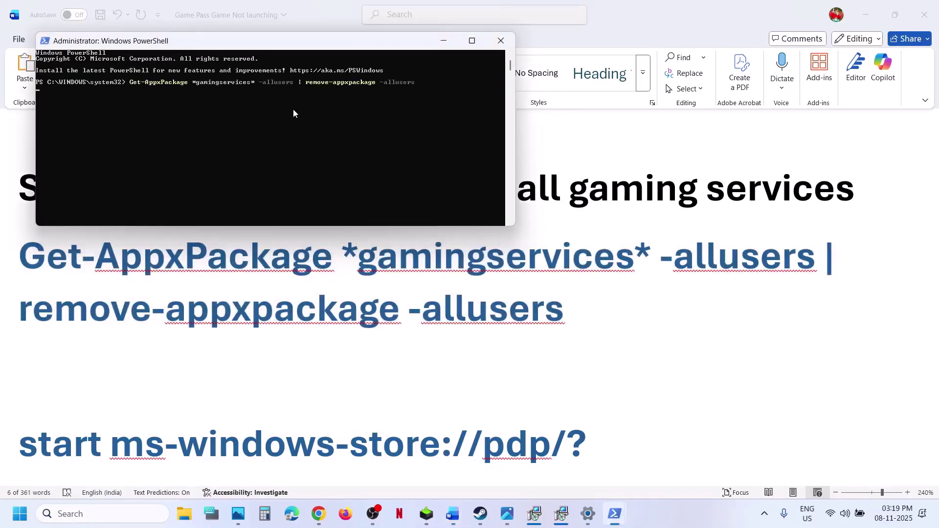
# - Copy the command start ms-windows-store://pdp/?productid=9MWPM2CQNLHN from the Word notes
pyautogui.click(379, 383)
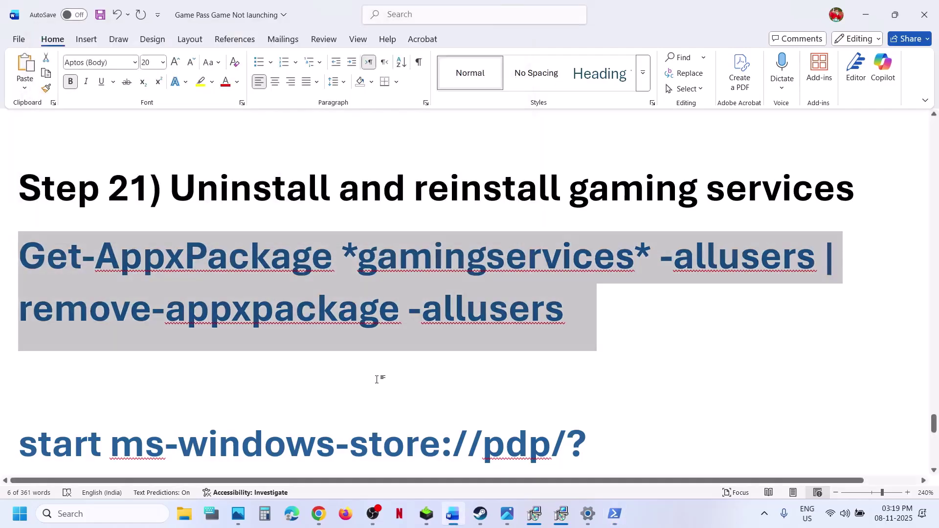
pyautogui.scroll(-4, 380, 379)
pyautogui.moveTo(540, 306); pyautogui.dragTo(60, 240)
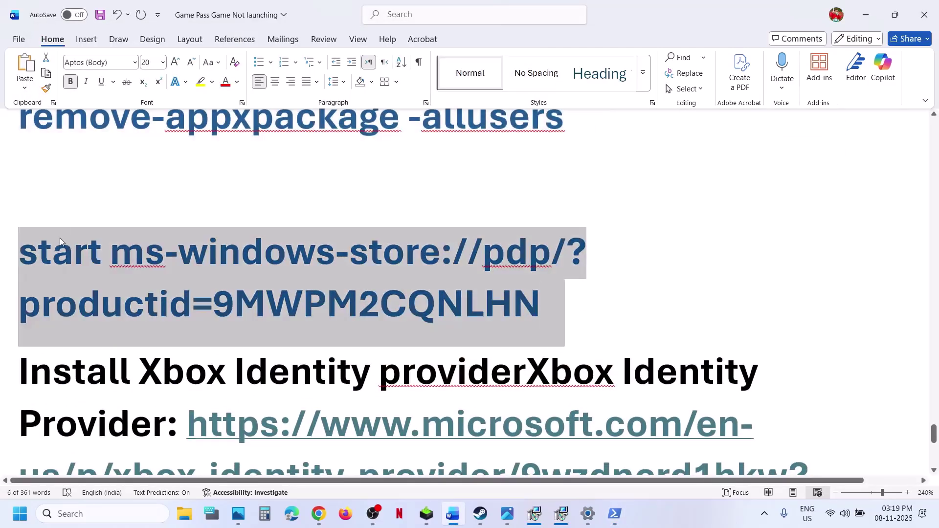
pyautogui.hotkey('ctrl', 'c')
# - Run the copied Store command in PowerShell and start installing Gaming Services from its Microsoft Store page
pyautogui.hotkey('alt', 'Tab')
pyautogui.hotkey('ctrl', 'v')
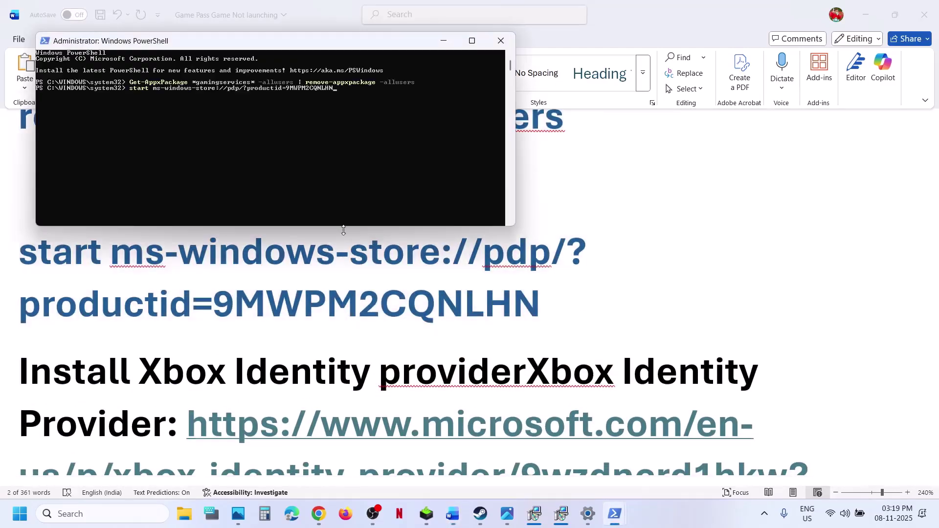
pyautogui.press('Return')
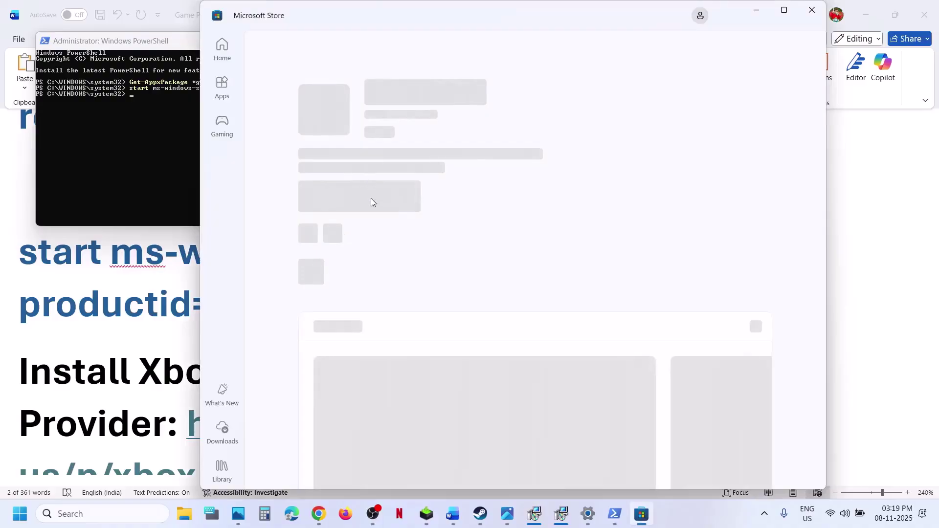
pyautogui.click(361, 197)
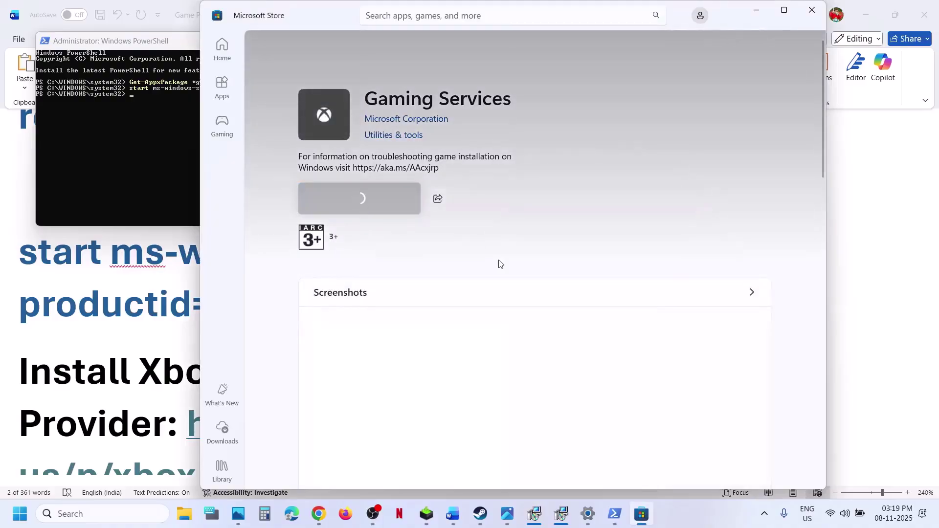
pyautogui.click(393, 355)
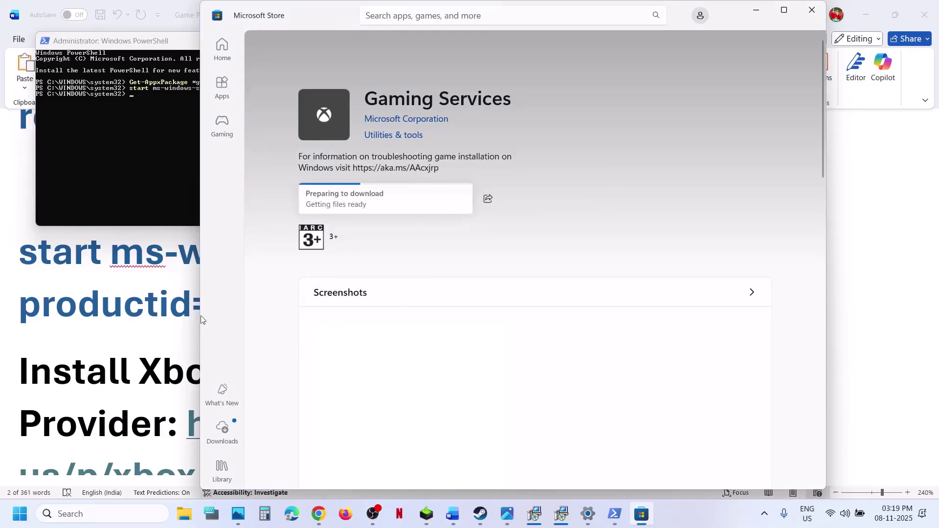
# - Follow the Xbox Identity Provider link in the Word notes and open its page in the Microsoft Store app
pyautogui.hotkey('alt', 'Tab')
pyautogui.scroll(-3, 169, 331)
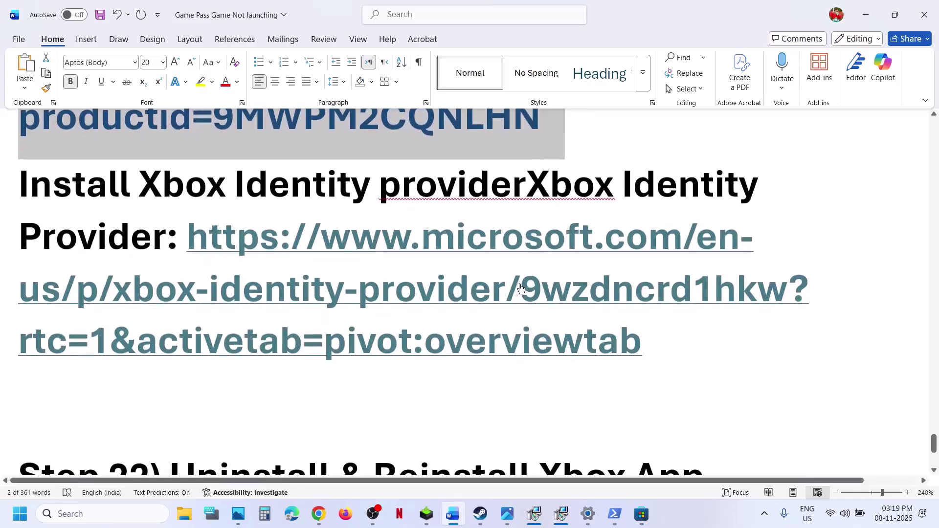
pyautogui.keyDown('ctrl'); pyautogui.click(393, 260); pyautogui.keyUp('ctrl')
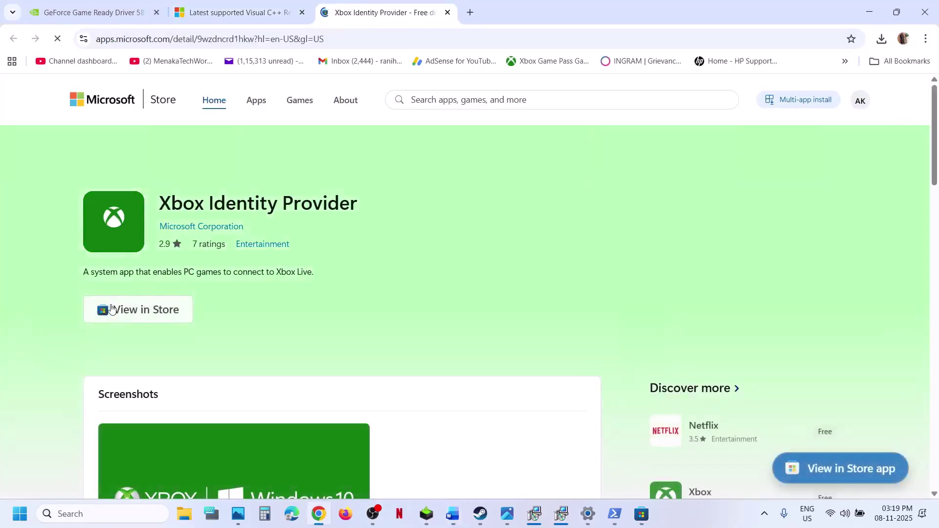
pyautogui.click(112, 309)
pyautogui.click(500, 152)
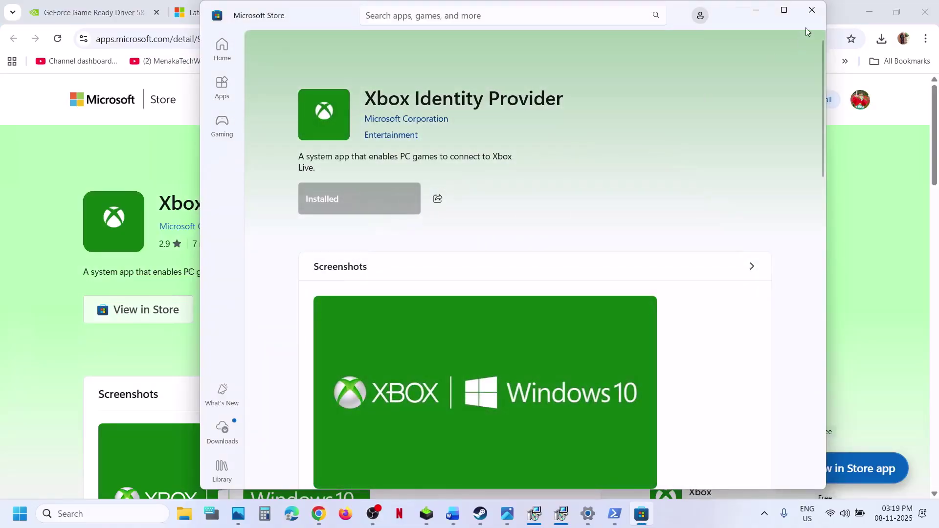
# - Close the Xbox Identity Provider Store page and go to Step 22, Uninstall & Reinstall Xbox App, in the Word notes
pyautogui.click(812, 9)
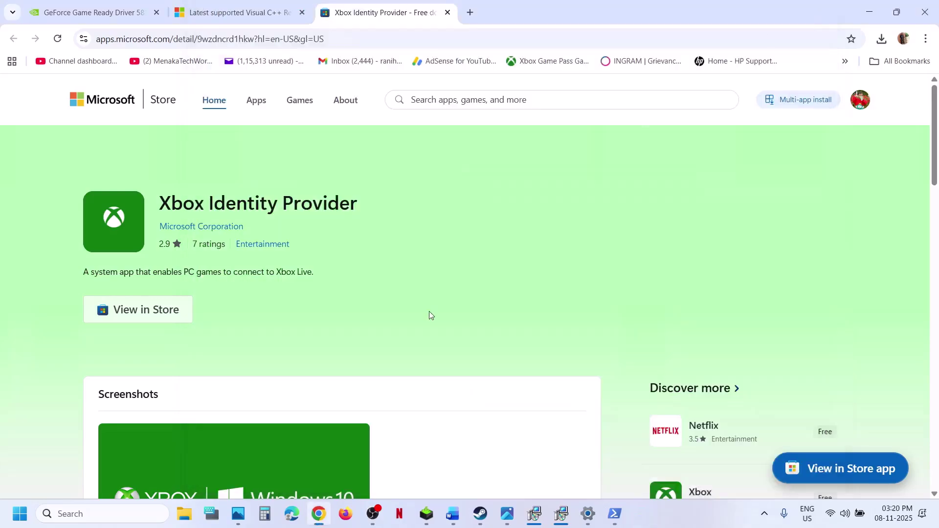
pyautogui.click(453, 508)
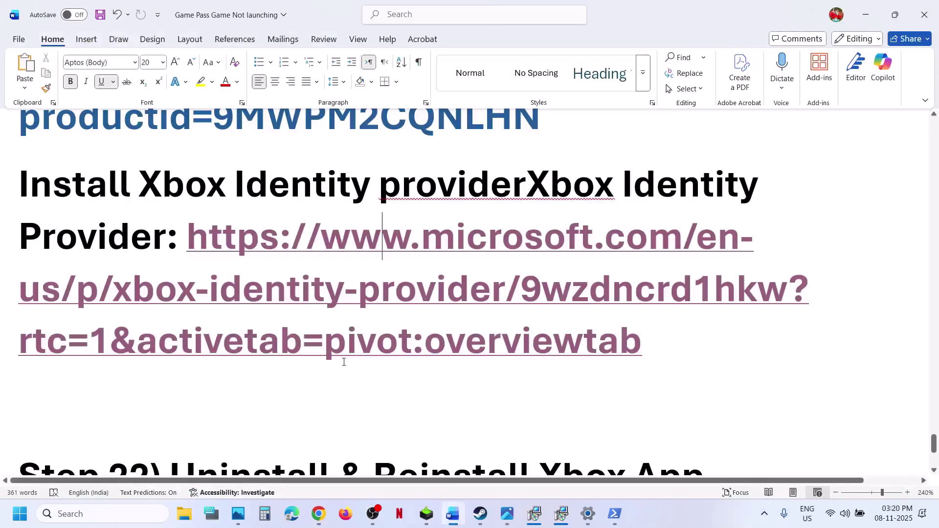
pyautogui.scroll(-3, 343, 361)
pyautogui.scroll(1, 344, 362)
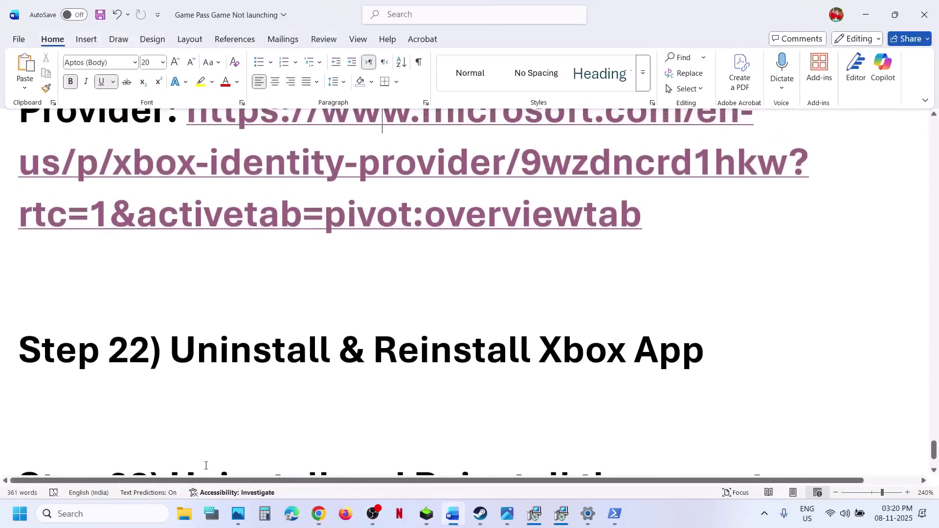
# - Search Windows for xbox and try to uninstall the Xbox app from its search result
pyautogui.click(93, 513)
pyautogui.write('xbox')
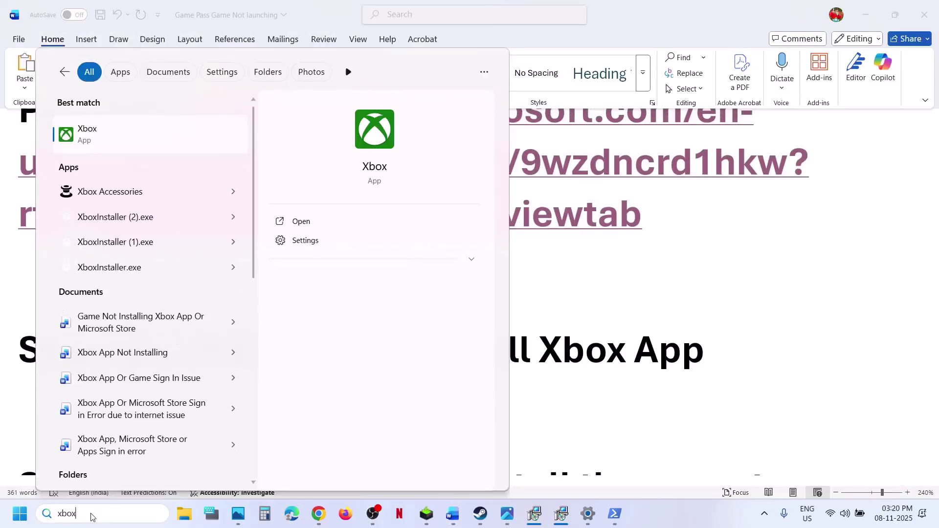
pyautogui.rightClick(103, 144)
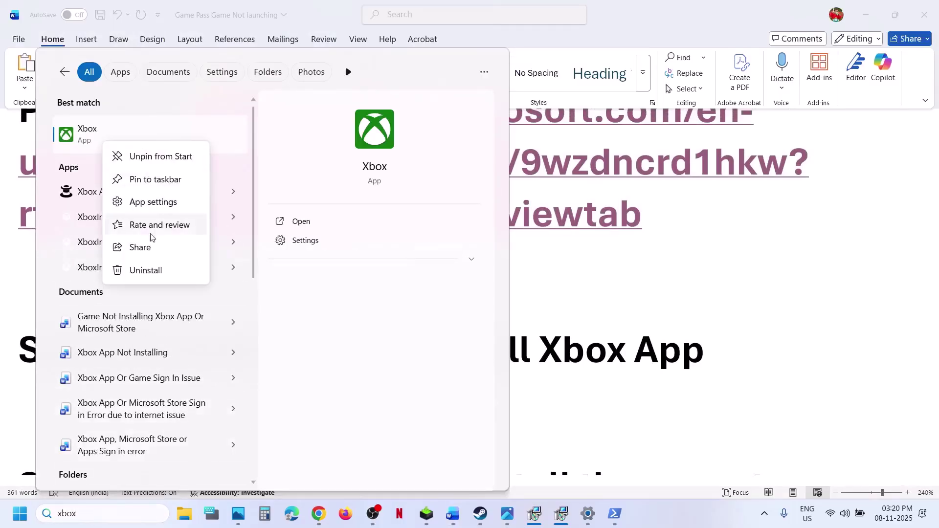
pyautogui.click(128, 268)
pyautogui.click(243, 277)
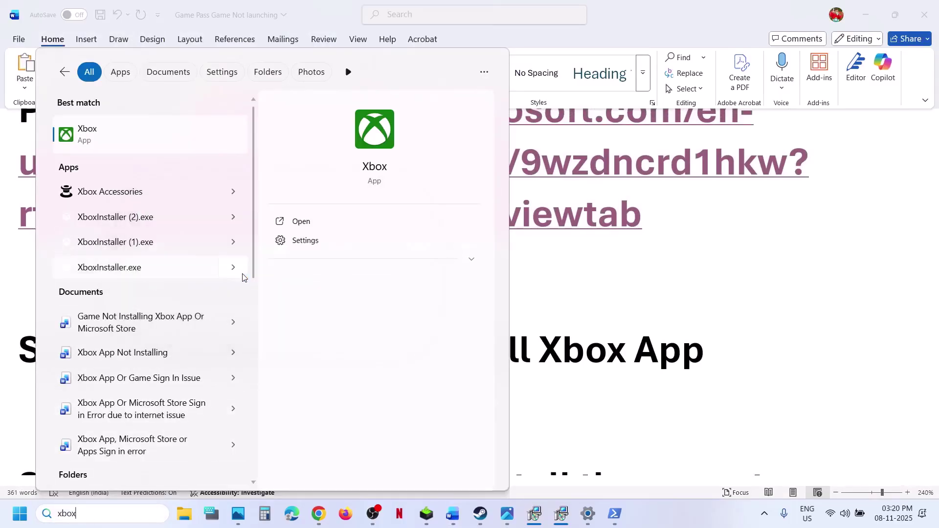